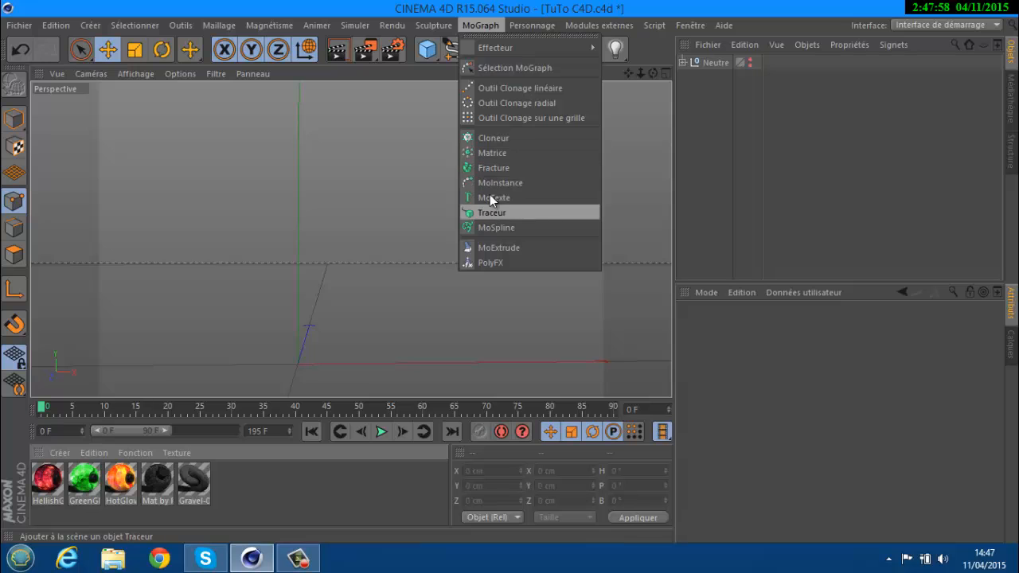
- Add a MoTexte object to the scene and set its depth (Profondeur) to 60 cm
click(494, 196)
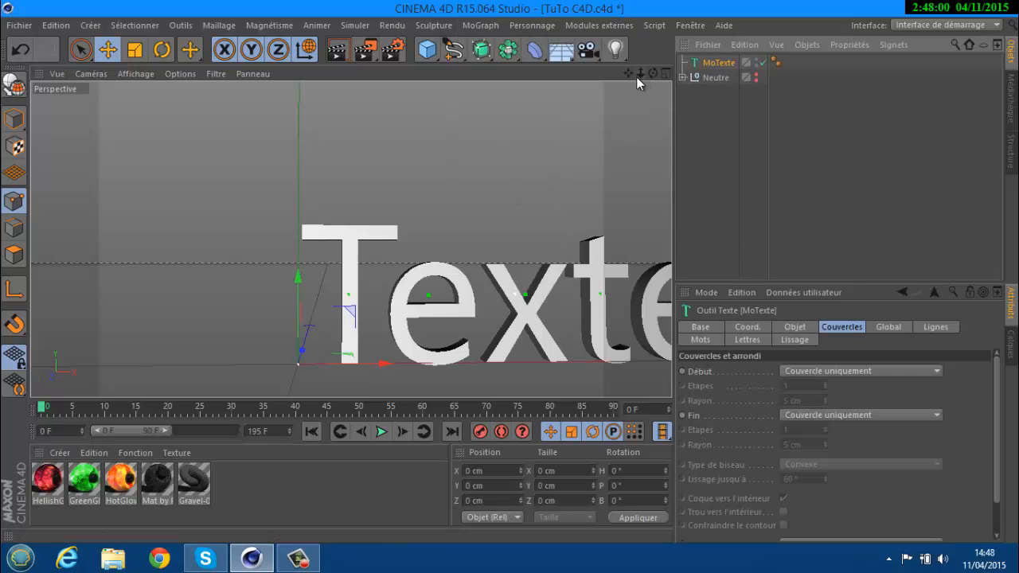
drag(629, 74, 431, 61)
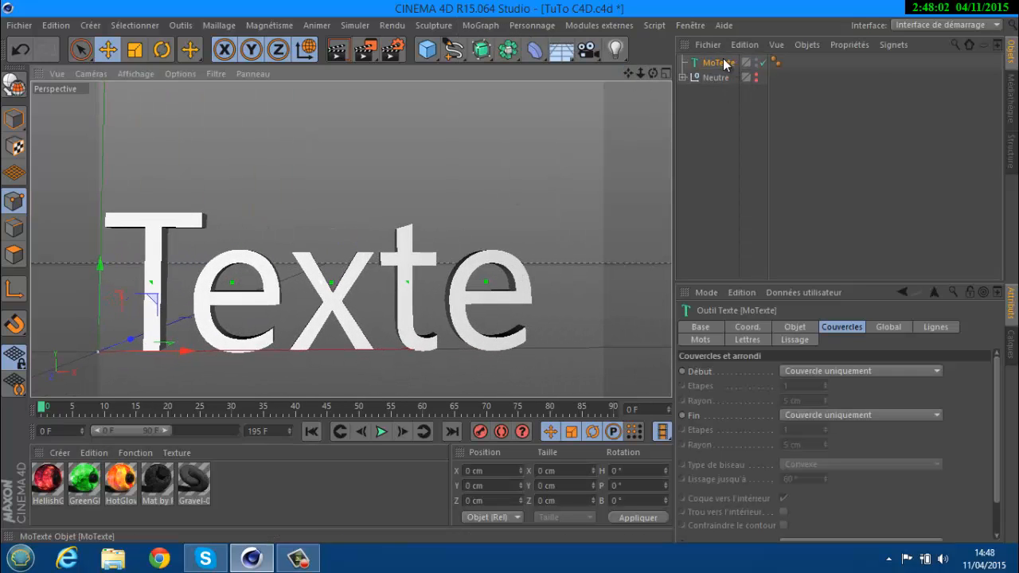
click(721, 66)
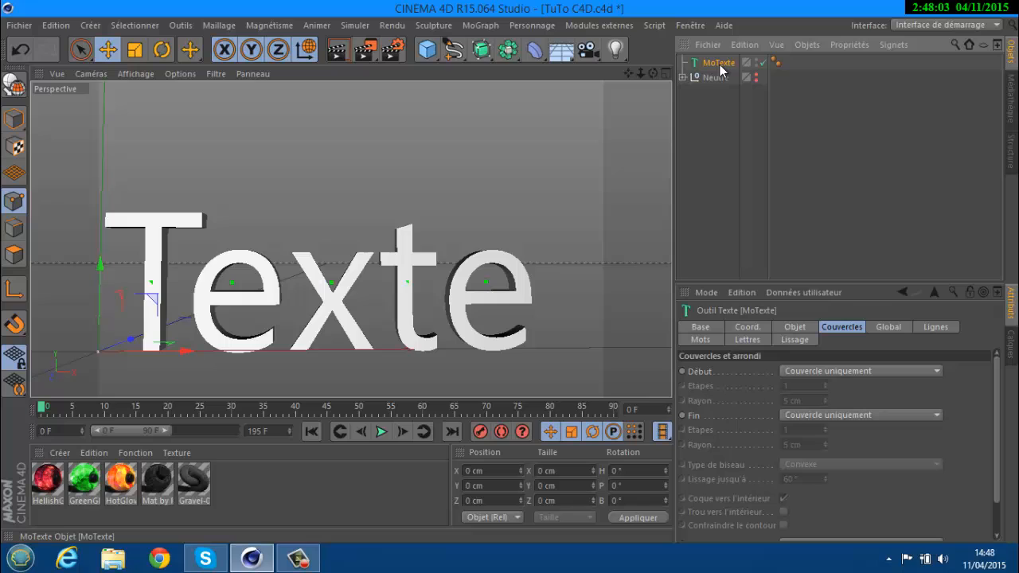
click(782, 327)
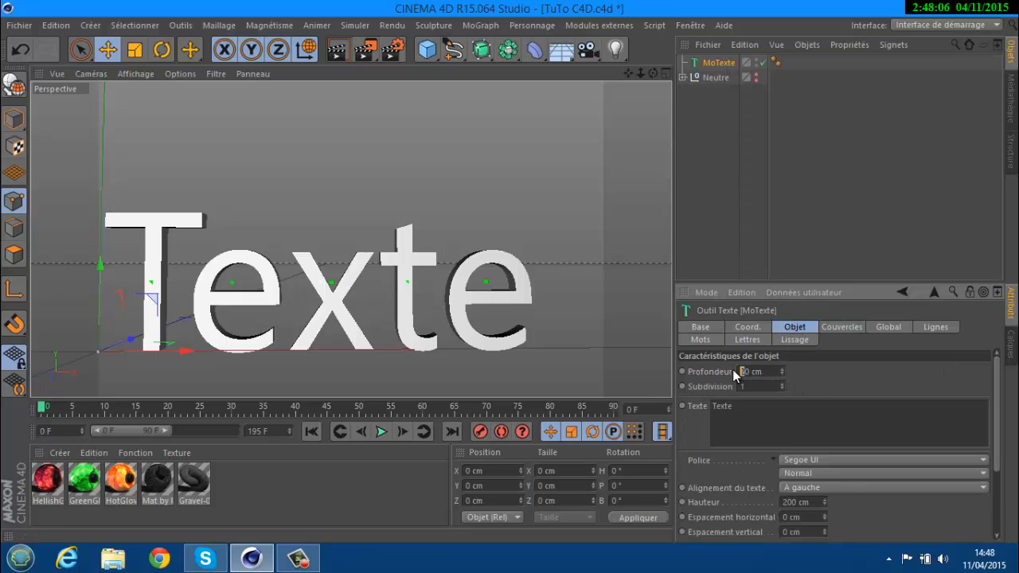
text(6)
click(827, 387)
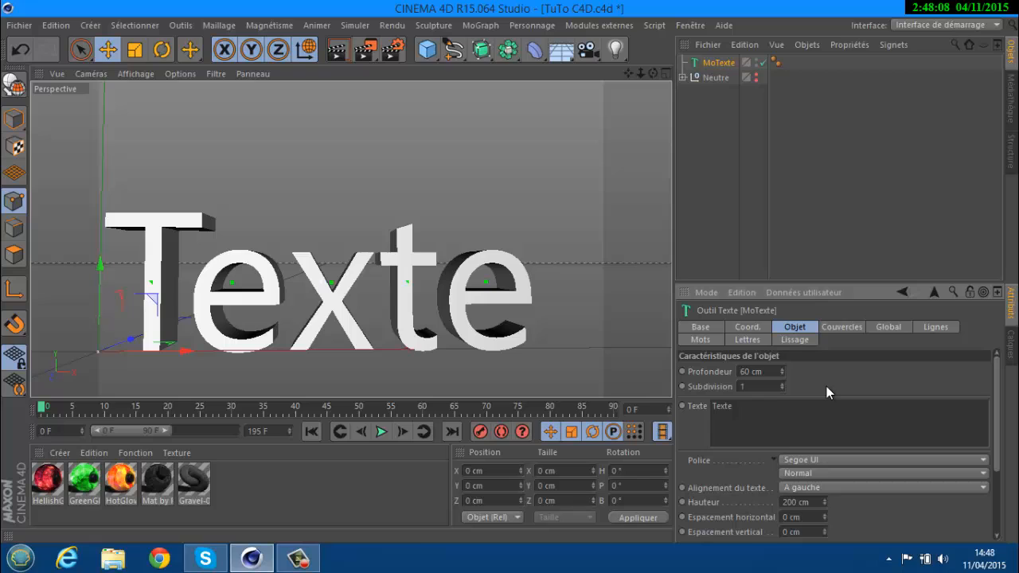
click(772, 407)
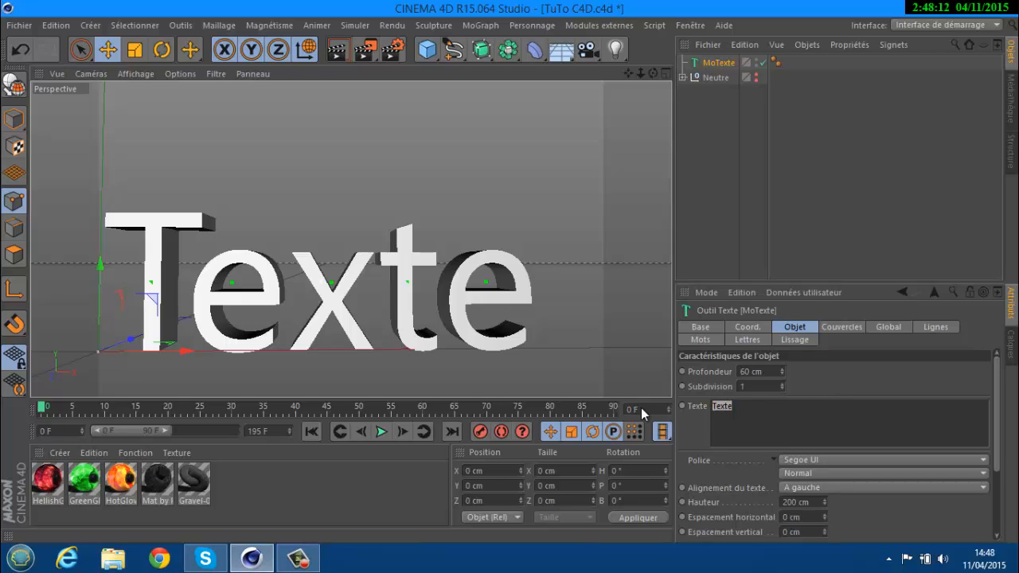
key(c)
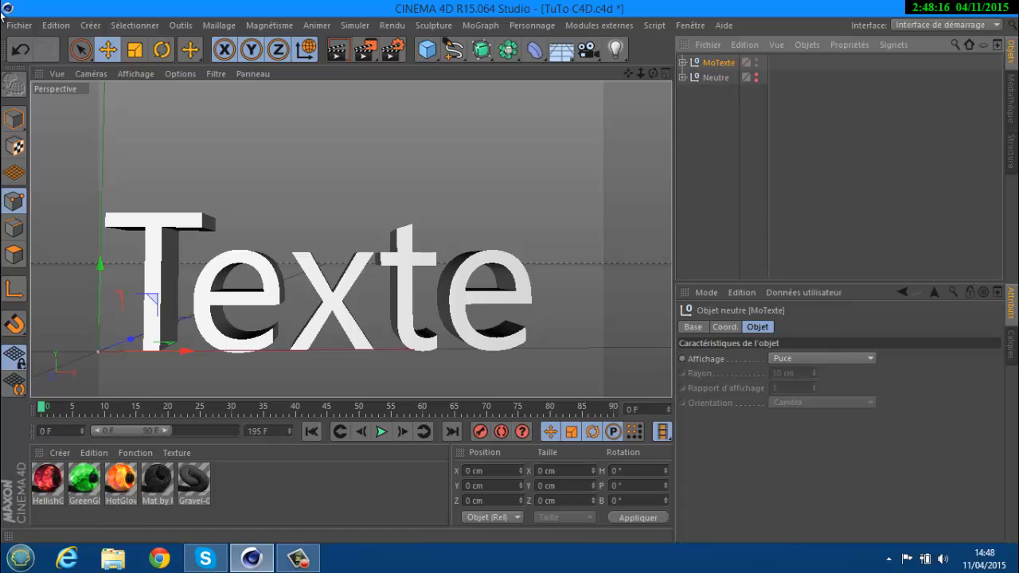
click(19, 53)
click(19, 52)
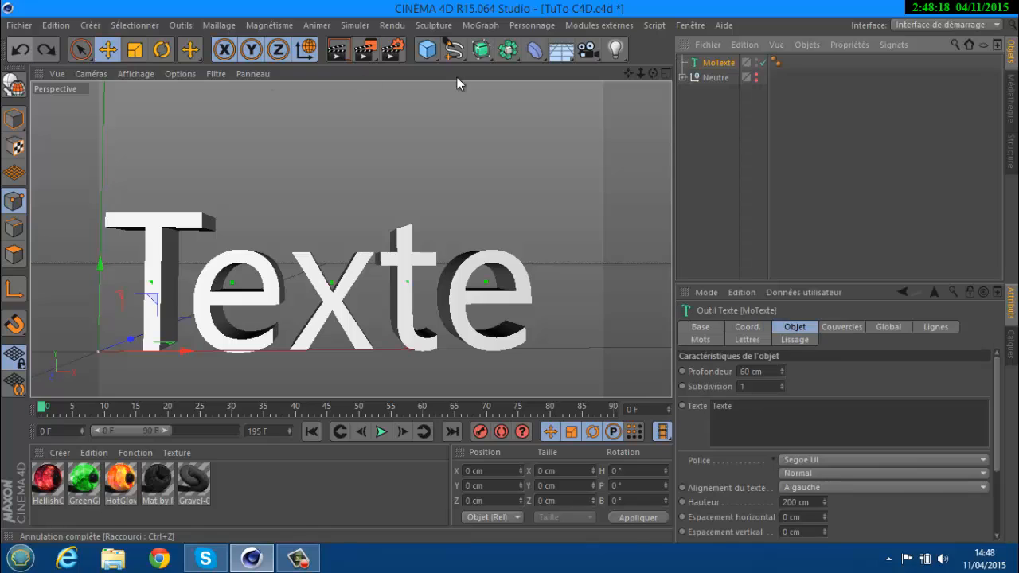
- Replace the MoTexte object's default text with the single letter C
click(746, 406)
drag(746, 406, 697, 409)
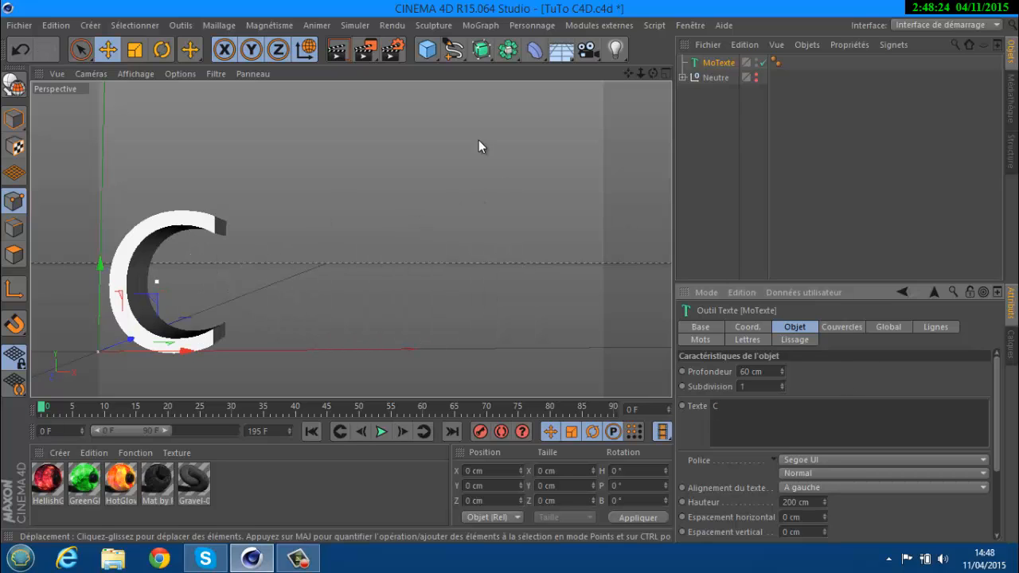
alt+middle_drag(513, 271, 516, 271)
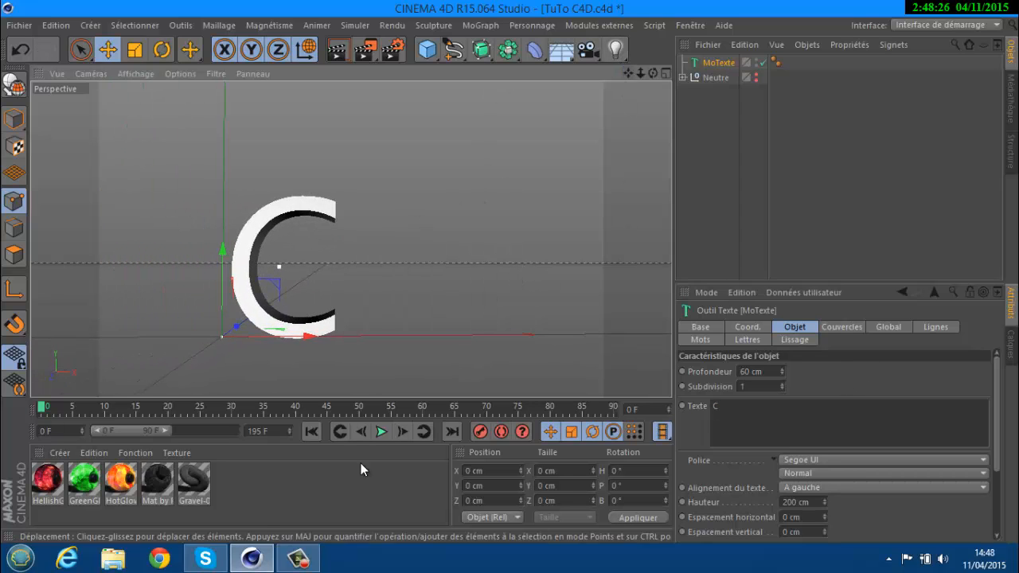
click(307, 561)
click(947, 488)
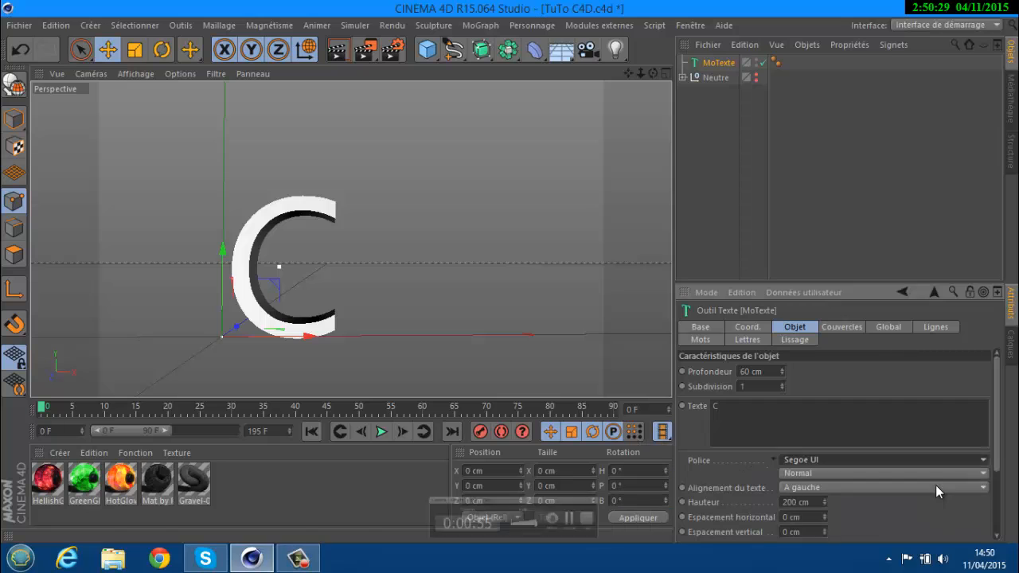
- Change the font of the letter C to Perfect Dark (BRK)
click(827, 456)
scroll(802, 303, up, 10)
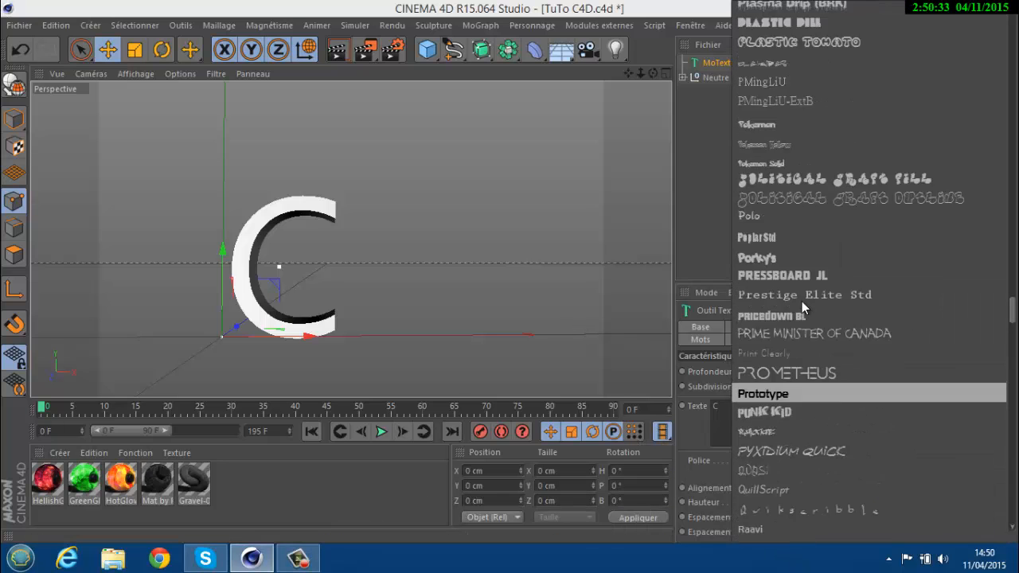
scroll(802, 301, up, 8)
scroll(803, 311, down, 8)
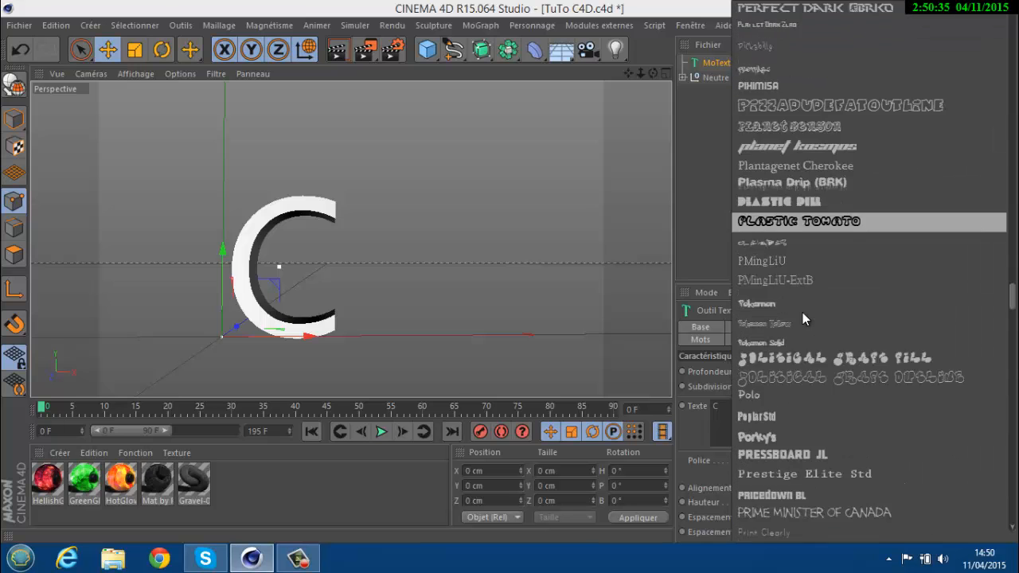
scroll(800, 295, down, 3)
scroll(791, 343, down, 2)
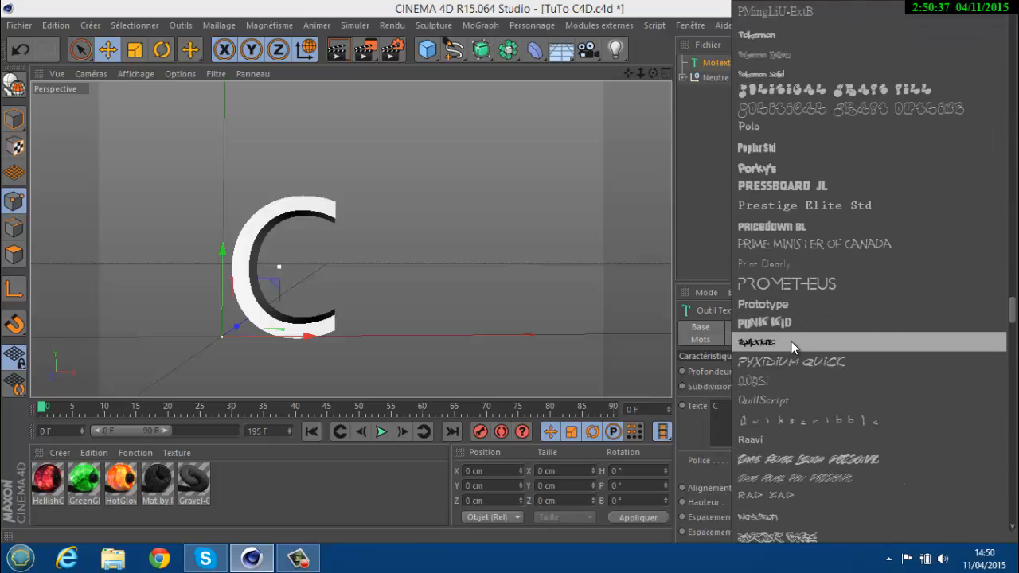
scroll(792, 342, down, 3)
scroll(792, 342, up, 8)
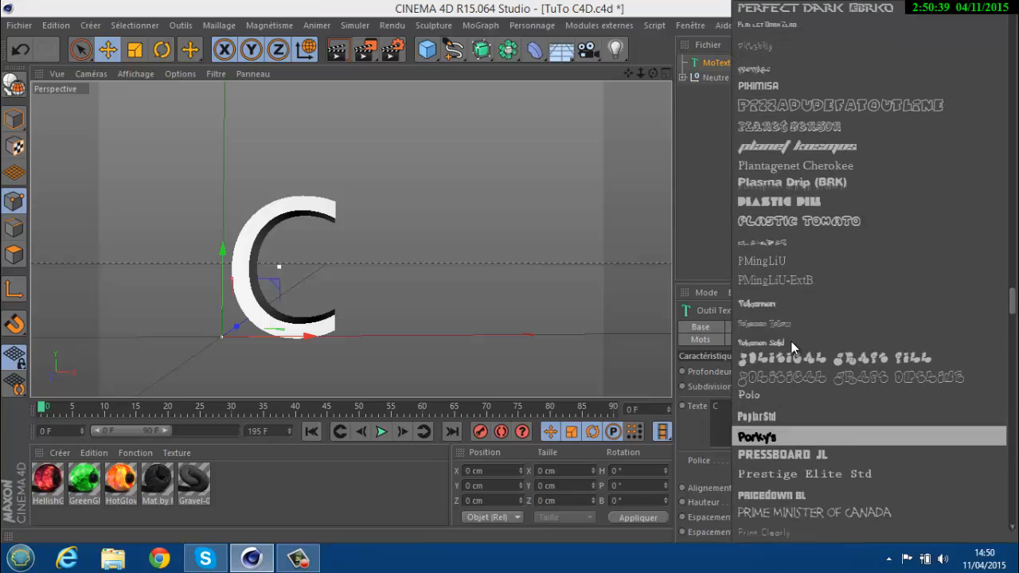
scroll(785, 179, up, 2)
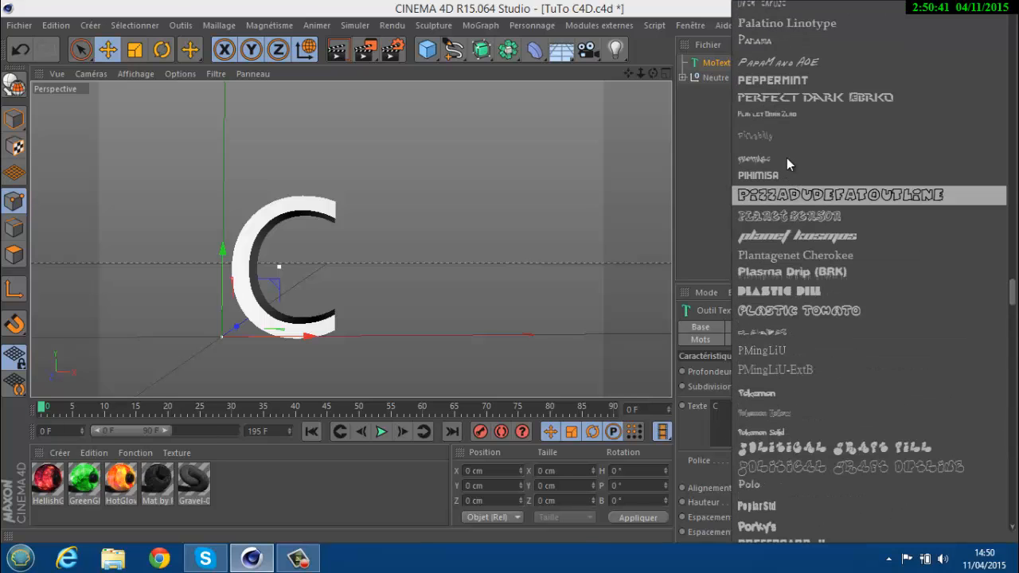
click(793, 96)
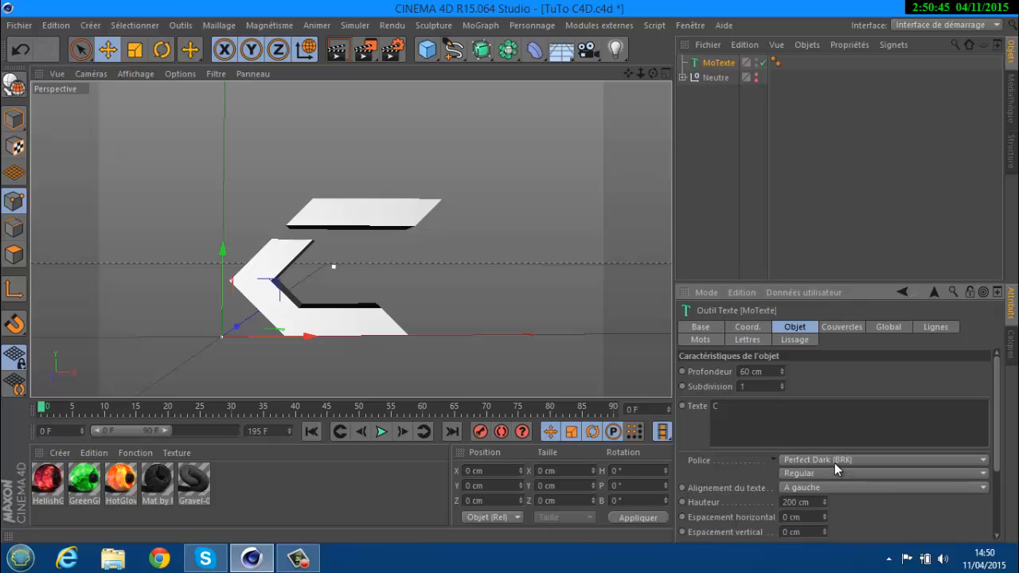
- Set both the start and end caps of the MoTexte to Couvercle et biseau with a 1 cm radius
click(834, 327)
click(821, 415)
click(822, 420)
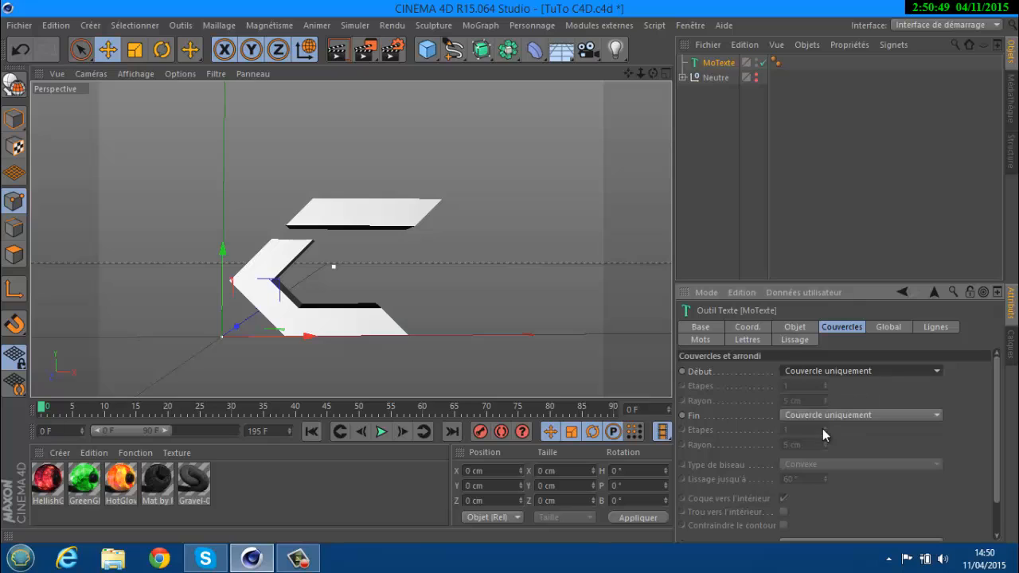
click(814, 416)
click(828, 478)
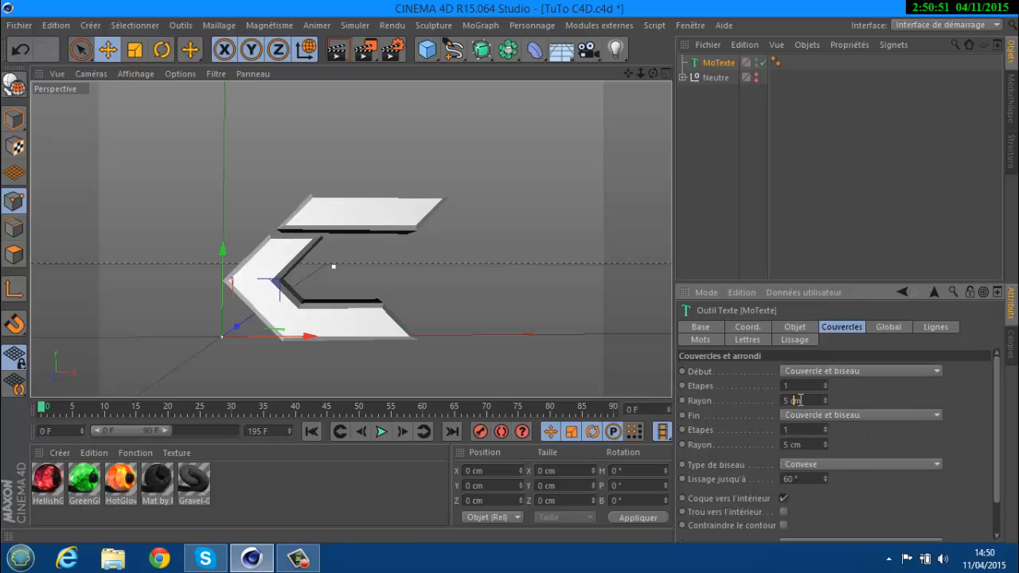
drag(801, 400, 829, 444)
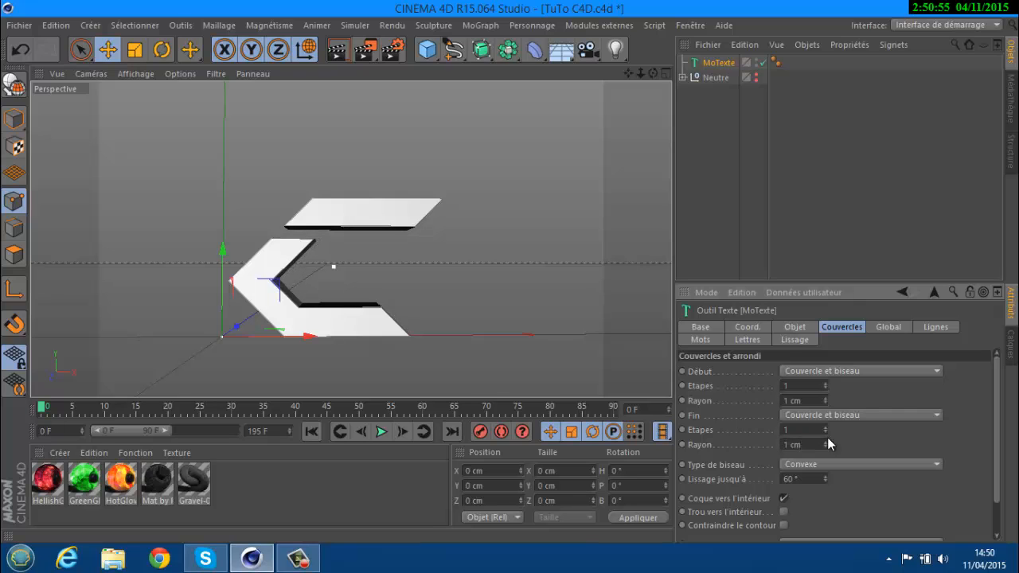
- Apply the black material listed just before Gravel to the MoTexte and change the projection type of its texture tag
click(158, 487)
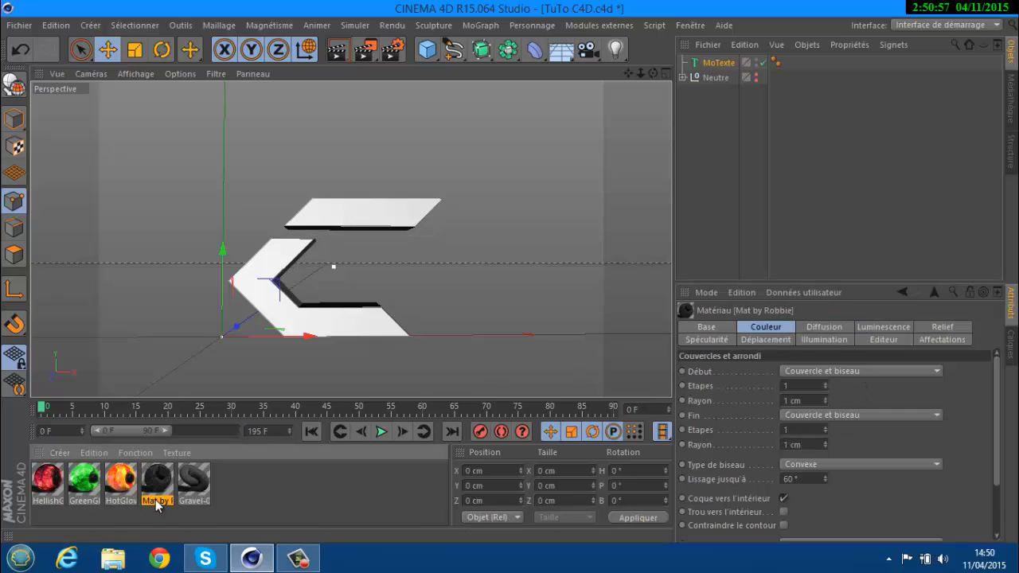
drag(156, 481, 721, 65)
click(354, 253)
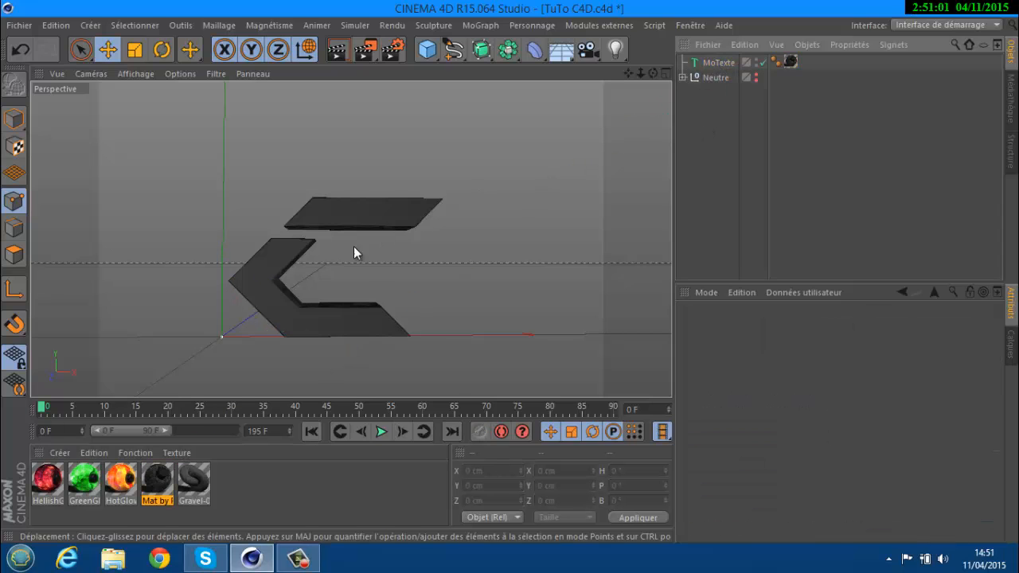
click(790, 61)
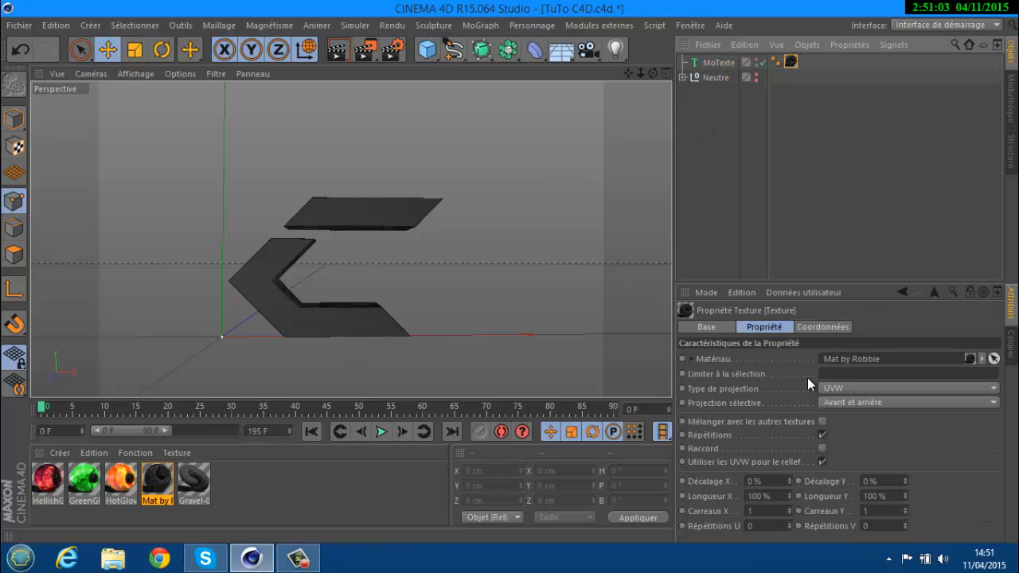
click(827, 389)
click(828, 462)
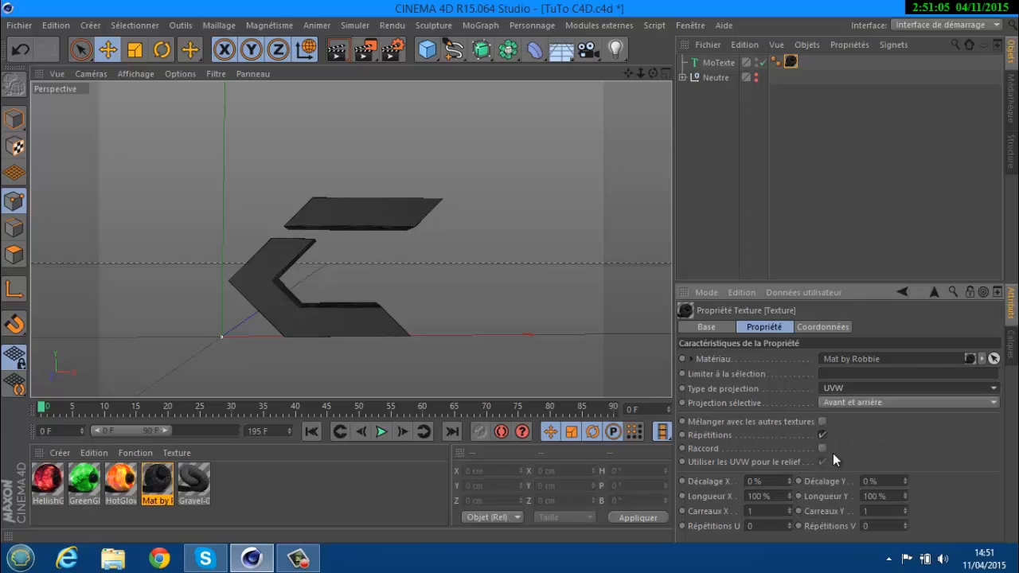
- Duplicate the MoTexte object and open the NitroBlast plugin with the copy selected
click(703, 66)
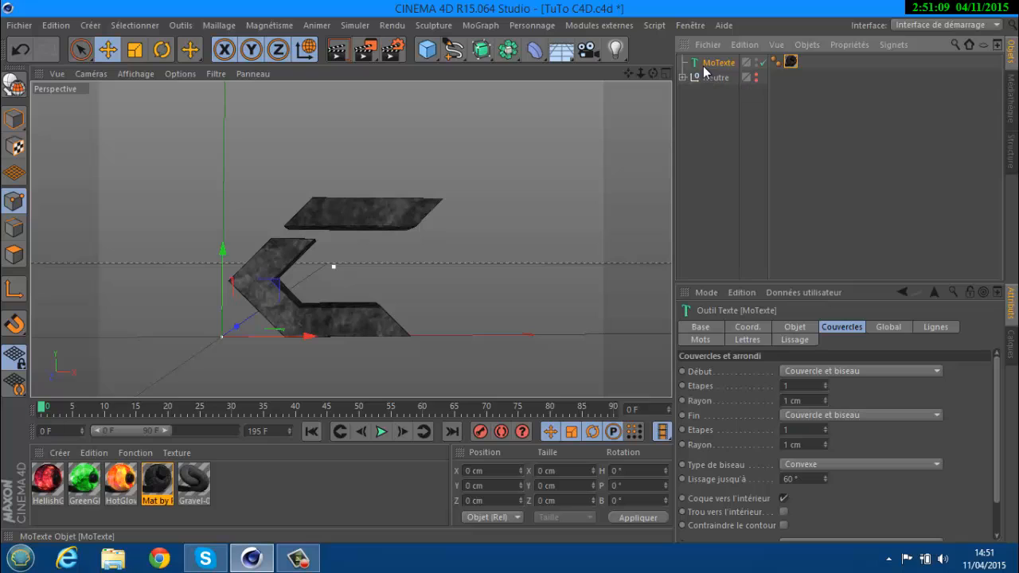
key(ctrl+v)
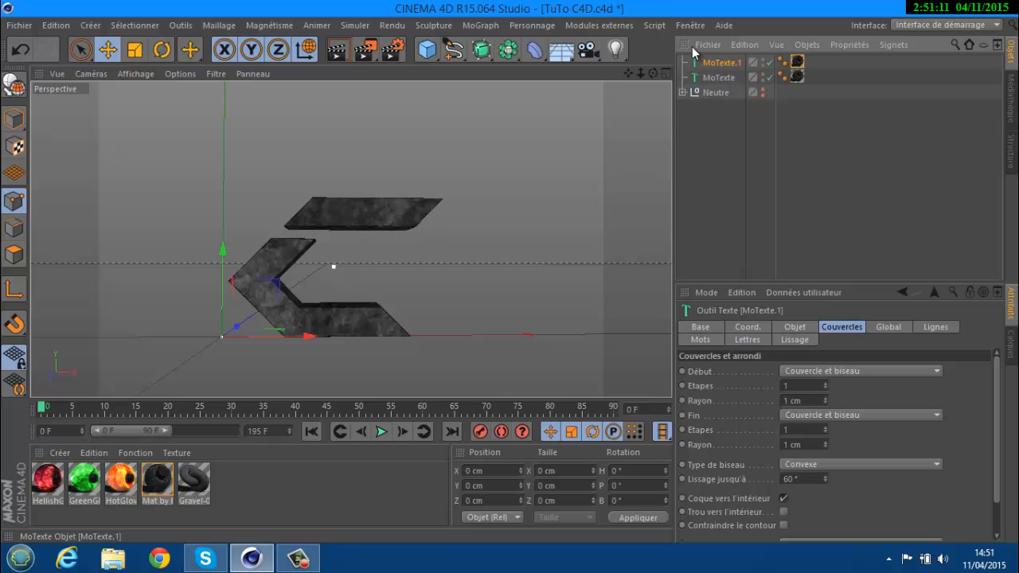
click(599, 24)
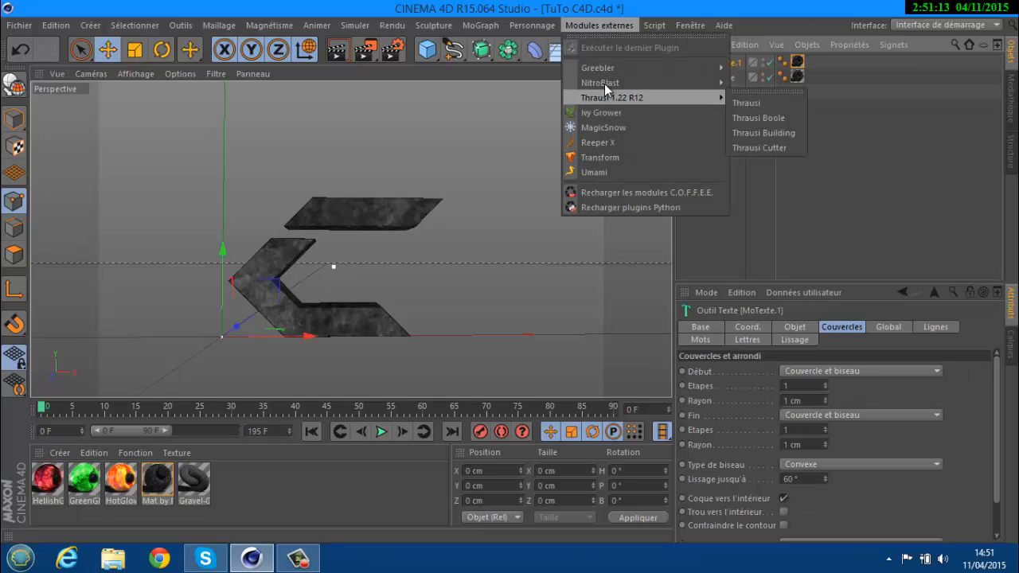
mouse_move(621, 84)
click(783, 114)
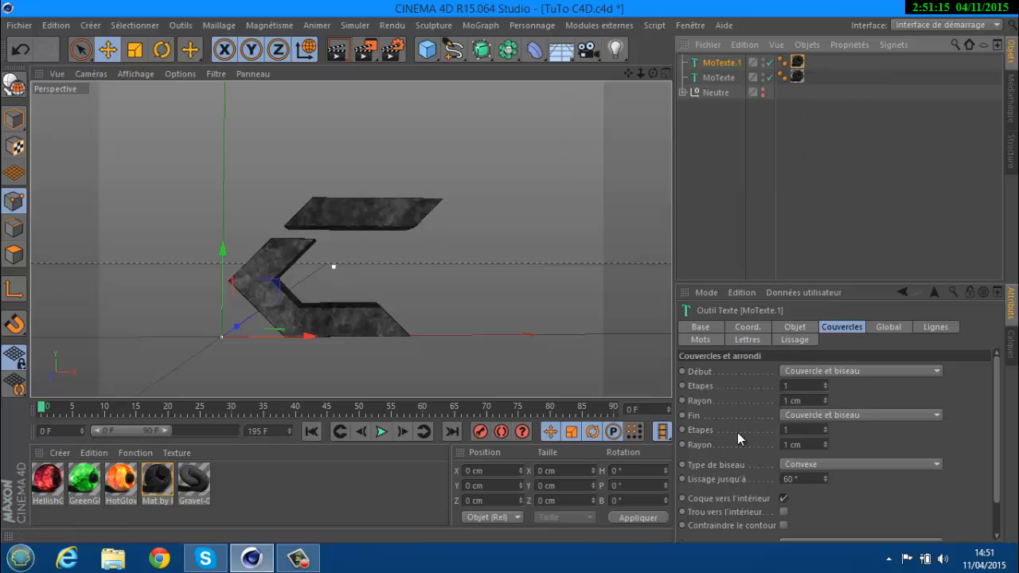
- Fracture the MoTexte copy with NitroBlast into 200 pieces at High quality and close the plugin window
click(755, 146)
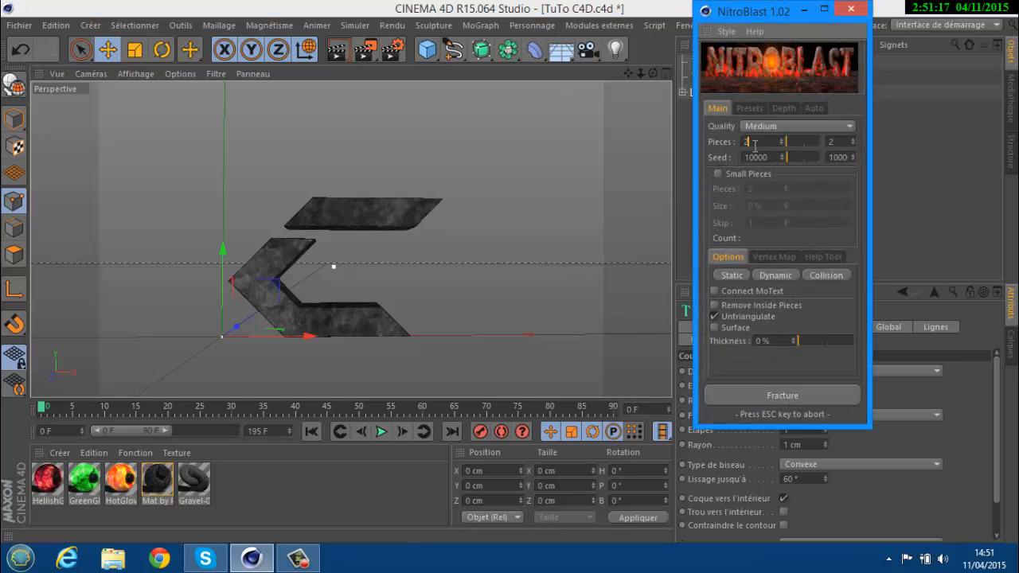
click(750, 129)
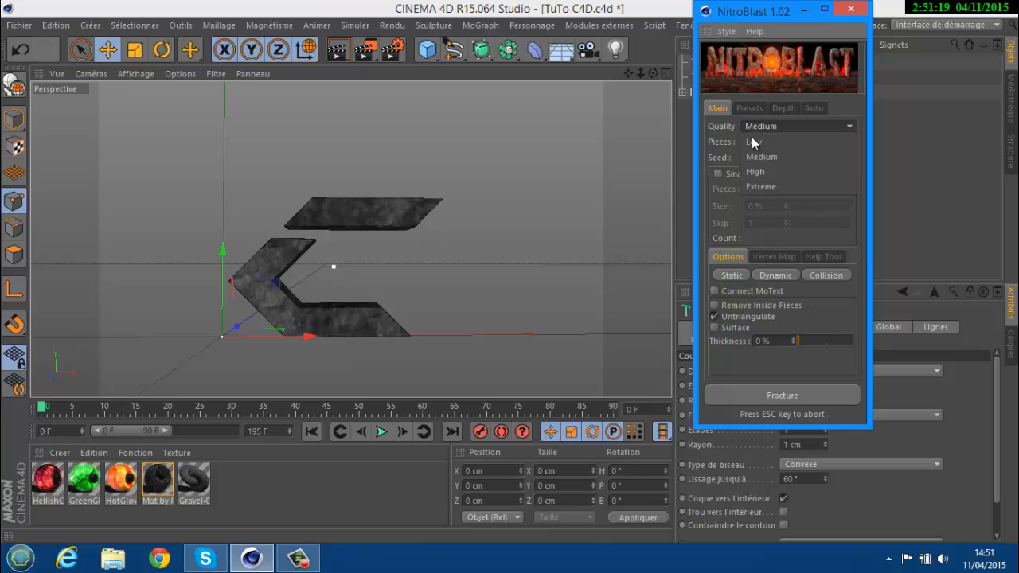
click(759, 171)
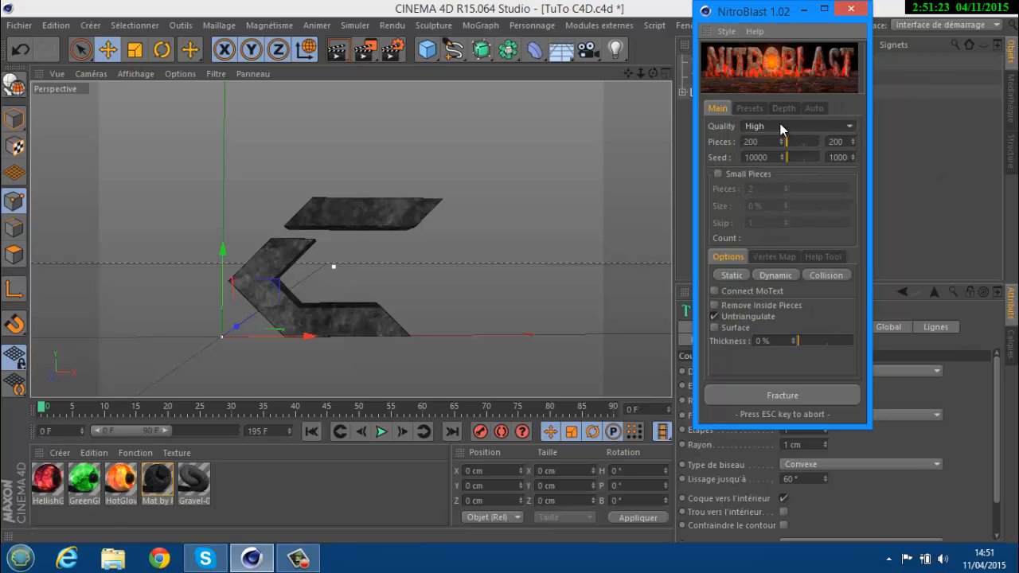
click(780, 129)
click(777, 172)
click(781, 396)
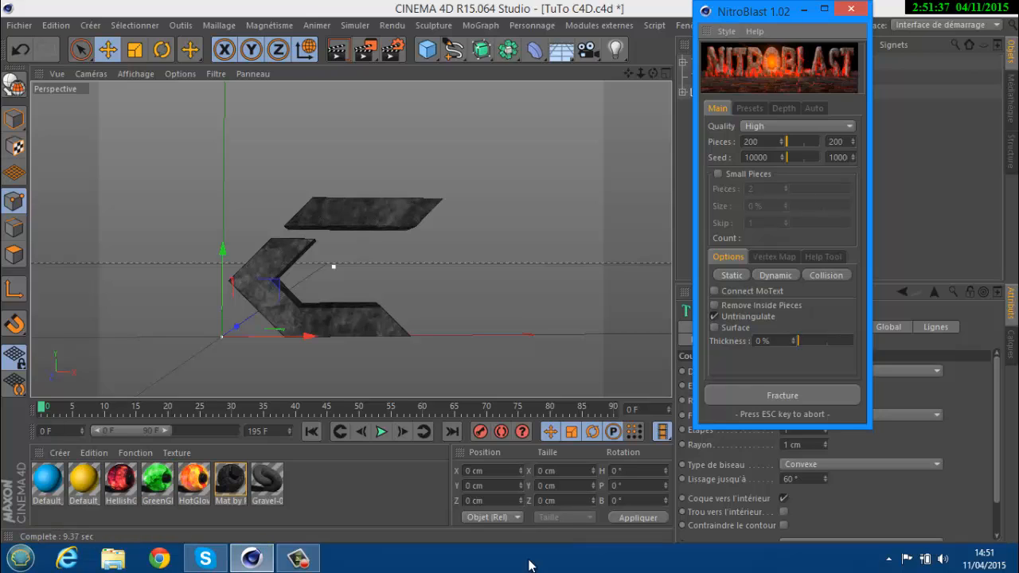
click(850, 9)
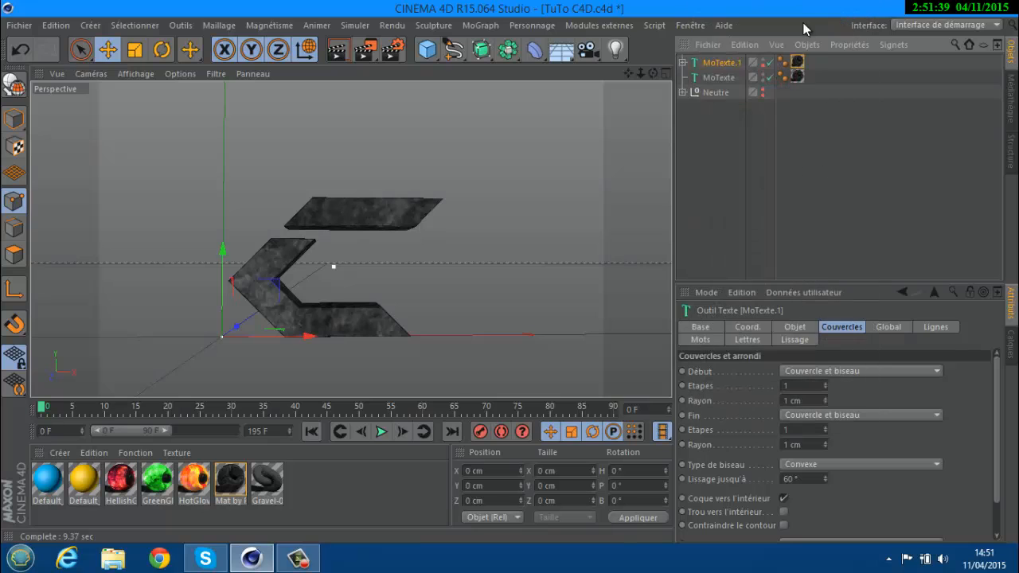
- Add a MoGraph Fracture object and expand the hierarchy of the fractured MoTexte.1
click(481, 24)
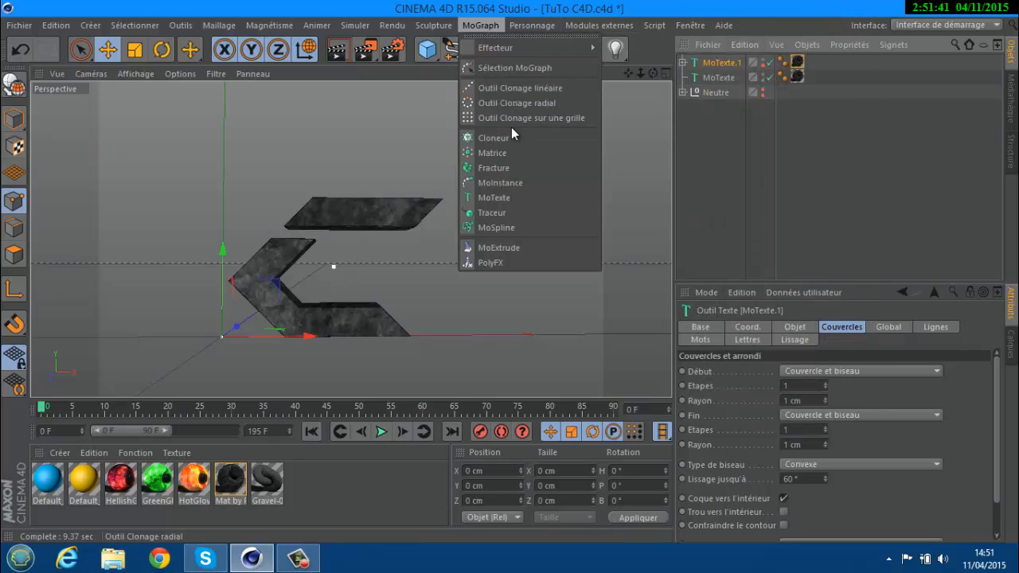
click(505, 167)
click(683, 77)
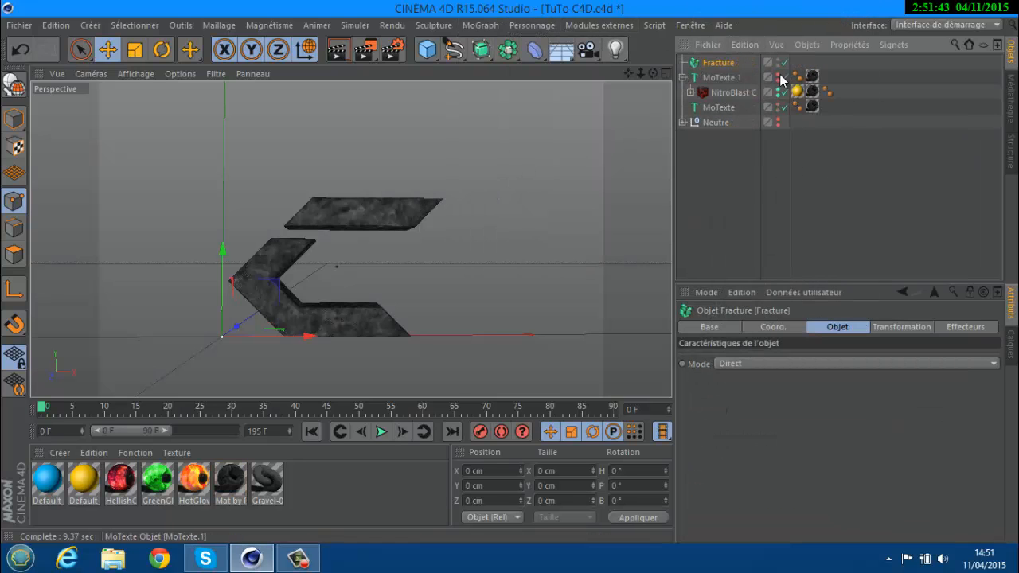
- Replace the yellow Default_IN texture tag on NitroBlast C with a copy of its Mat by Robbie tag
click(813, 76)
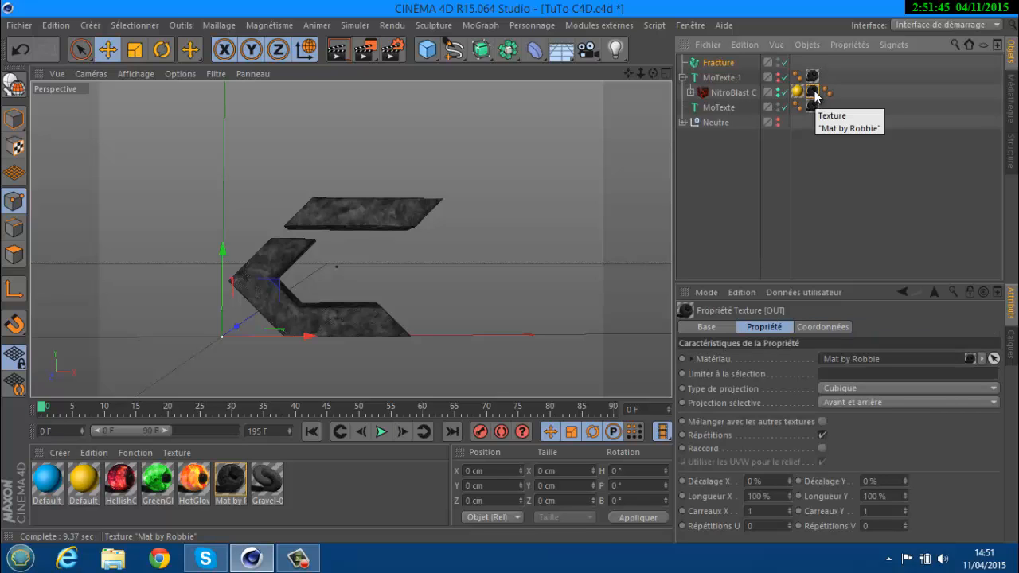
ctrl+drag(814, 94, 775, 94)
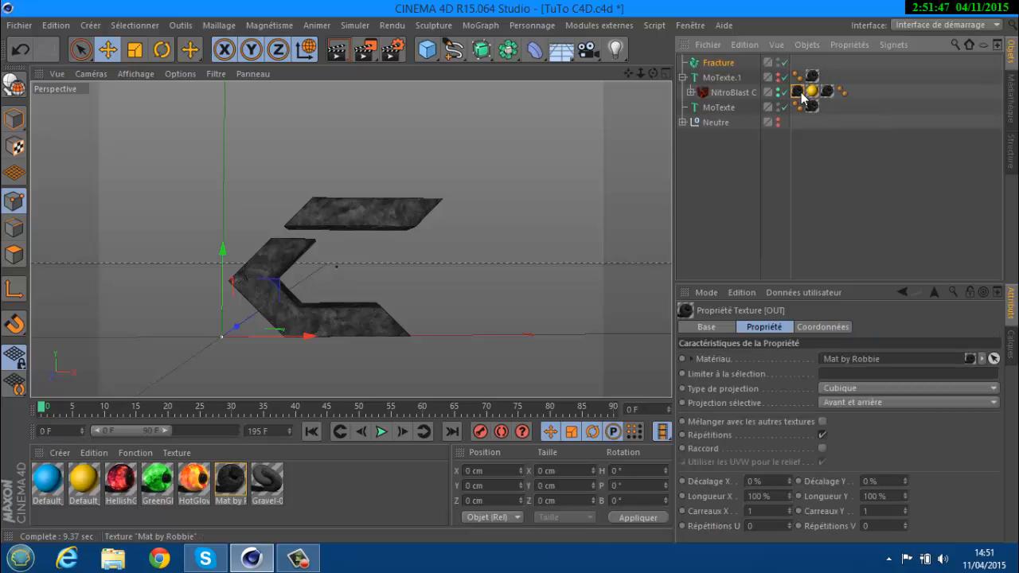
click(812, 94)
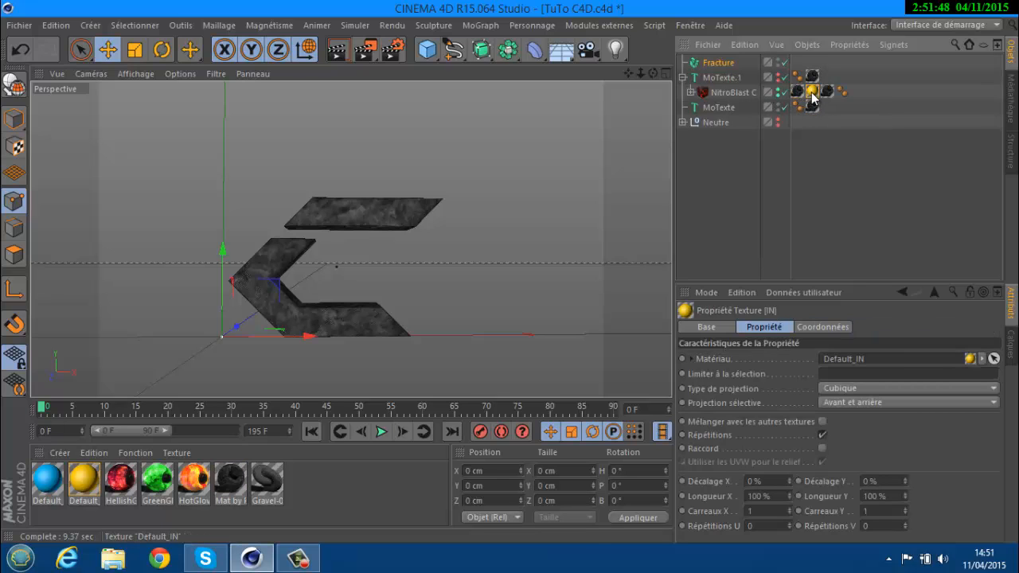
- Move all pieces from the Dynamic group of NitroBlast C's Main Pieces into the Fracture object
click(691, 92)
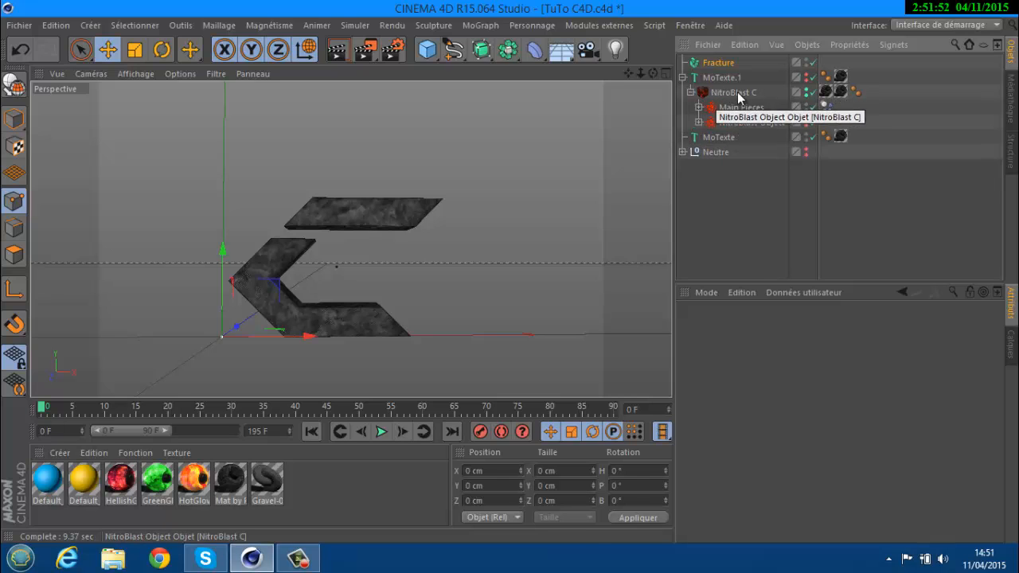
click(699, 107)
click(708, 122)
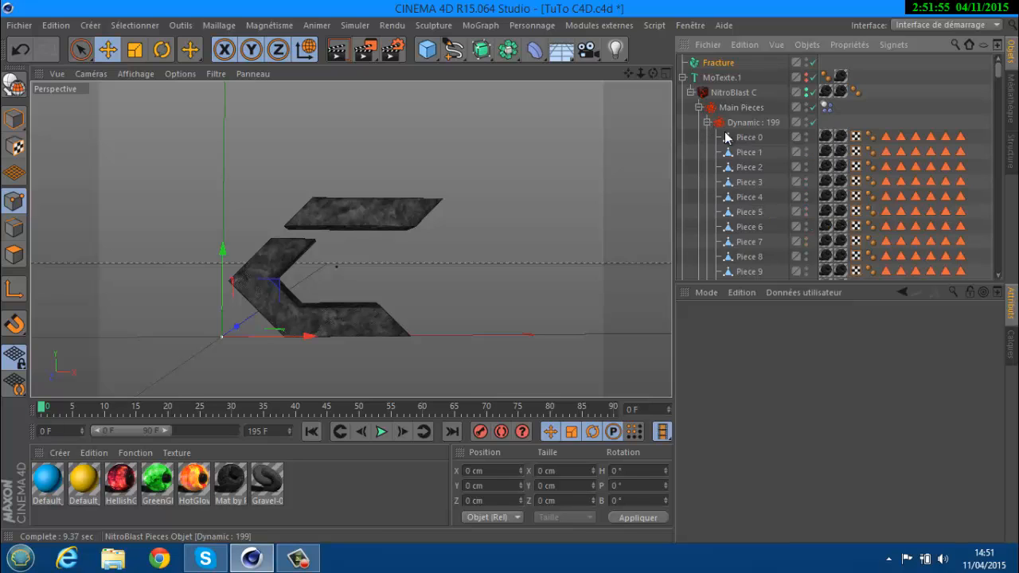
click(749, 137)
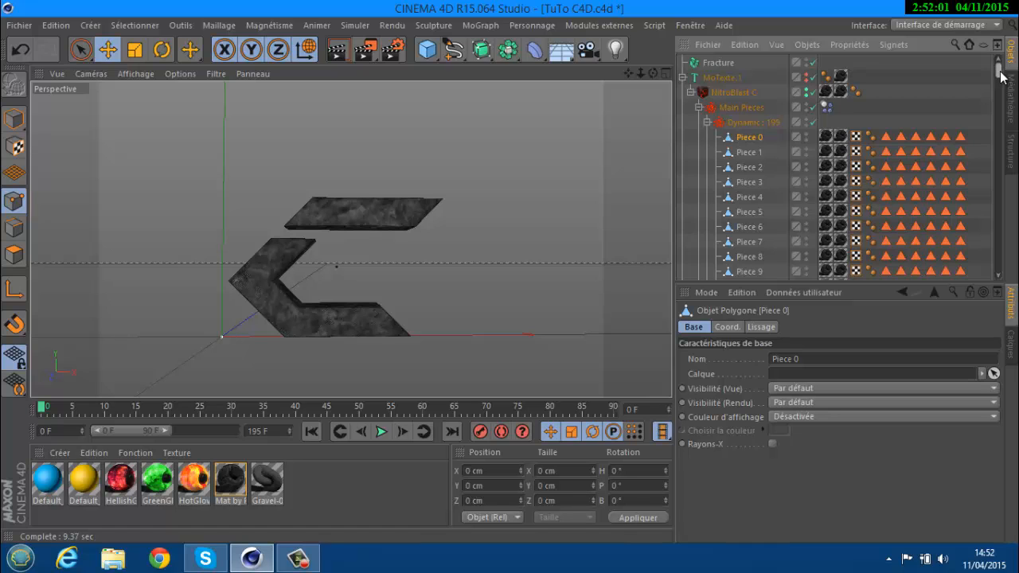
drag(1002, 90, 998, 63)
shift+click(748, 213)
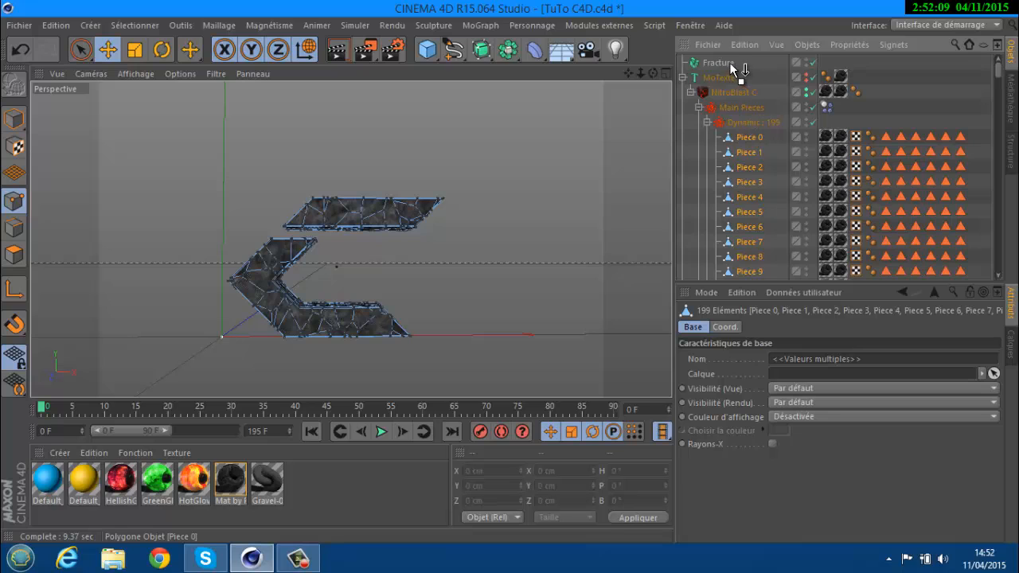
drag(730, 62, 728, 63)
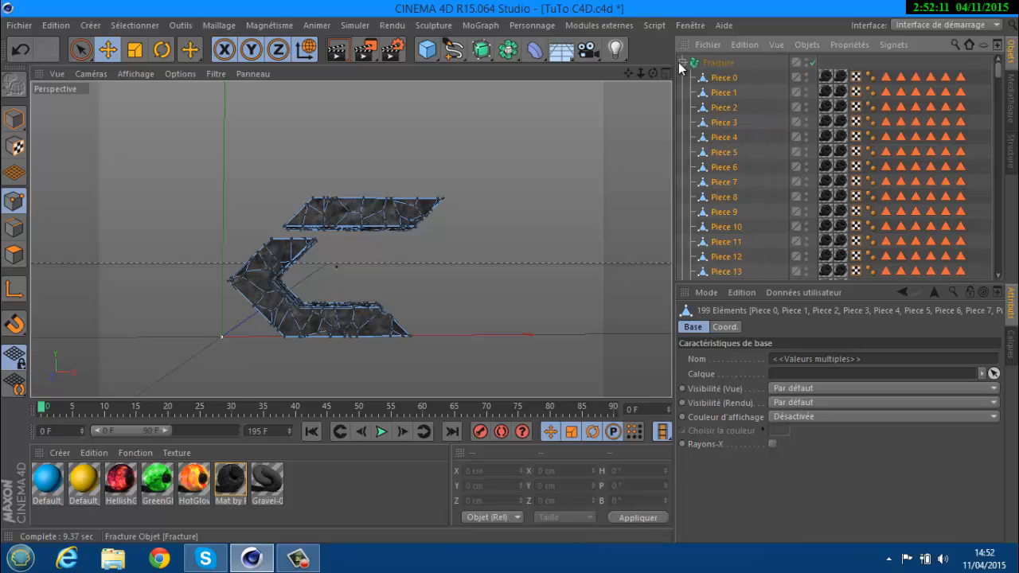
- Collapse the Fracture object and delete the leftover MoTexte.1 hierarchy
click(681, 62)
click(716, 79)
key(Delete)
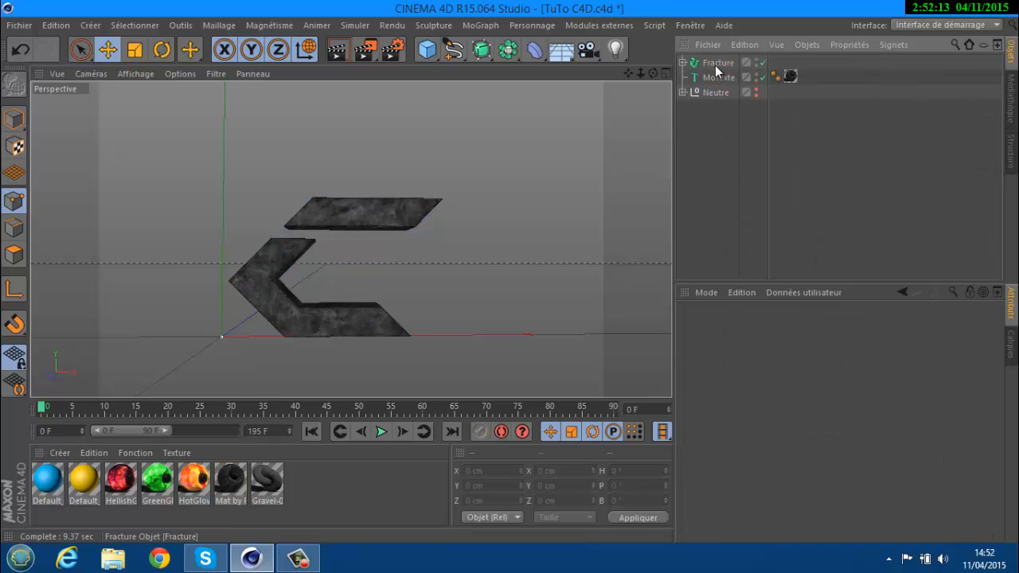
- Add a Randomisation effector to the Fracture object and set its intensity to 10%
click(717, 62)
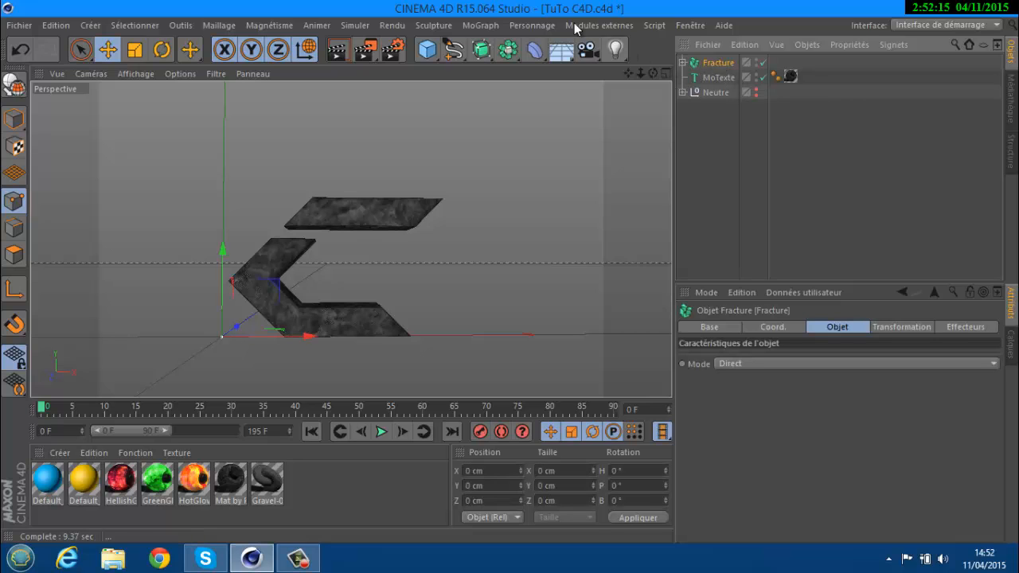
click(481, 26)
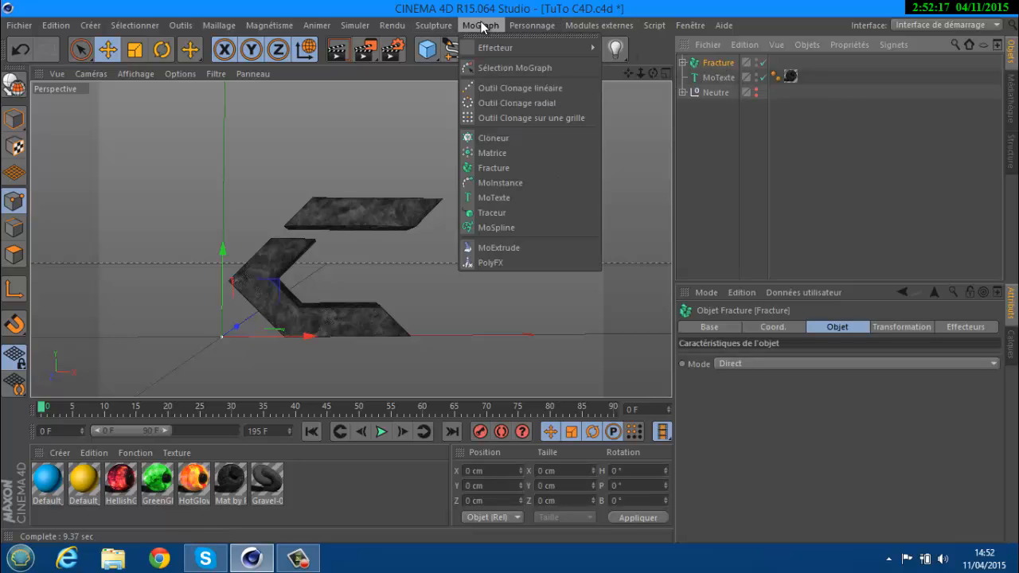
mouse_move(590, 48)
click(682, 161)
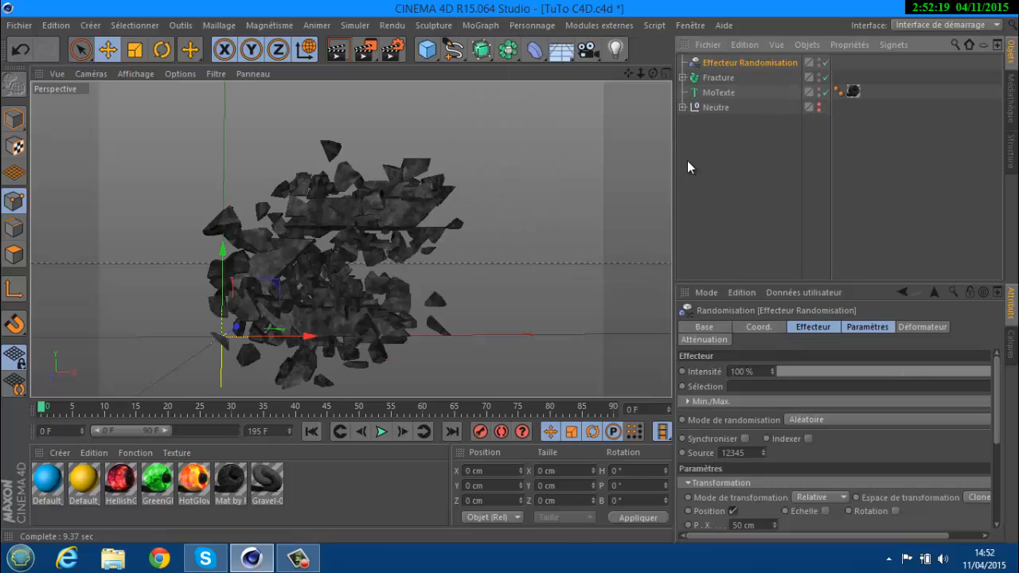
click(742, 374)
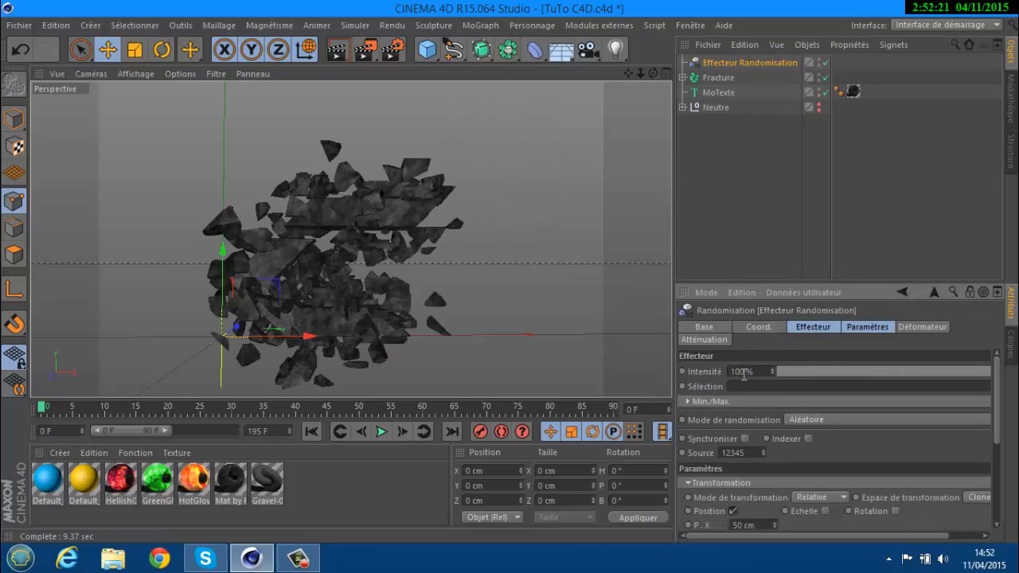
key(Return)
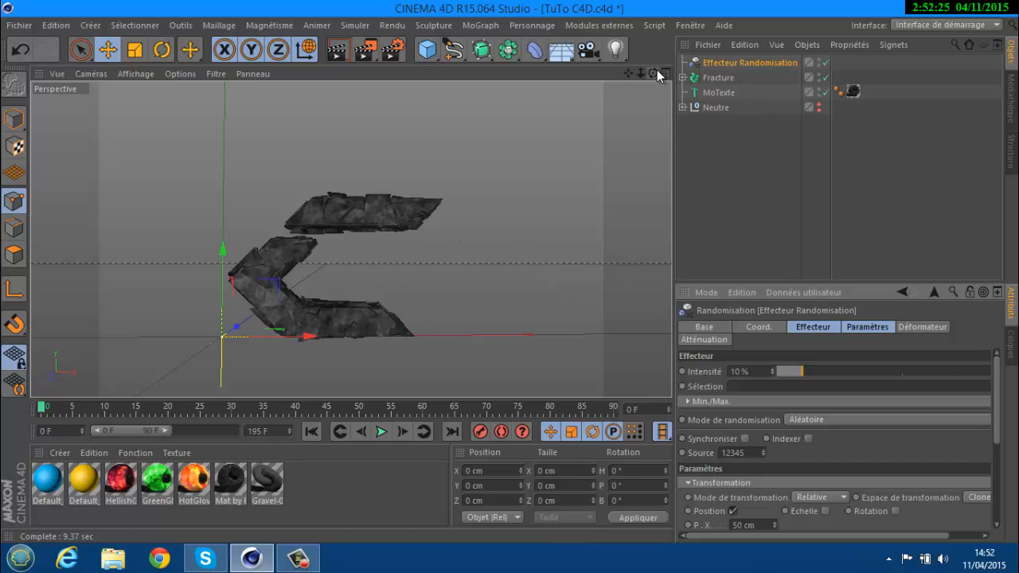
mouse_move(503, 272)
alt+mouse_down()
mouse_move(515, 272)
mouse_move(510, 258)
alt+mouse_up()
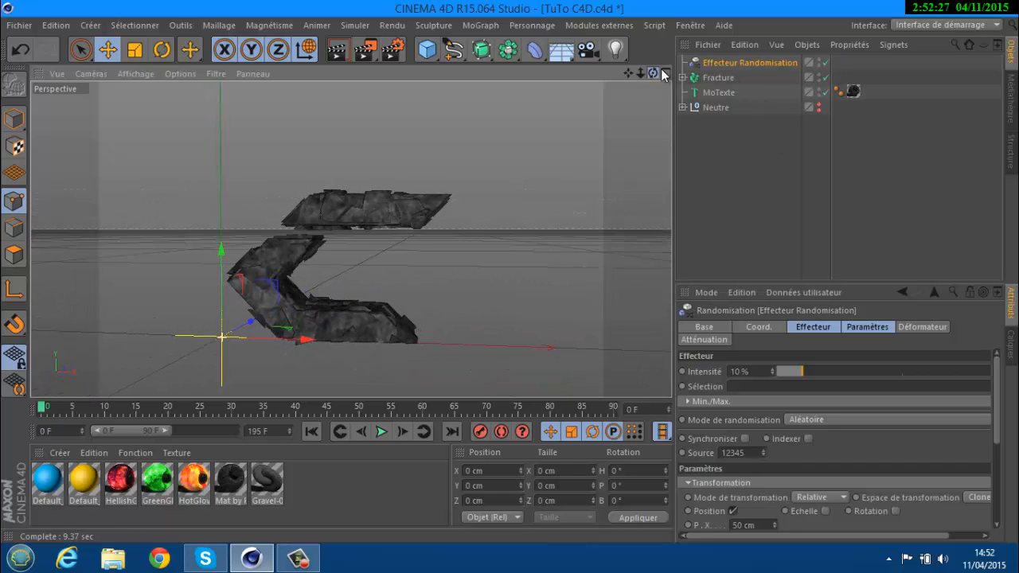
- Duplicate the original MoTexte object and open NitroBlast Main with the copy selected
click(718, 93)
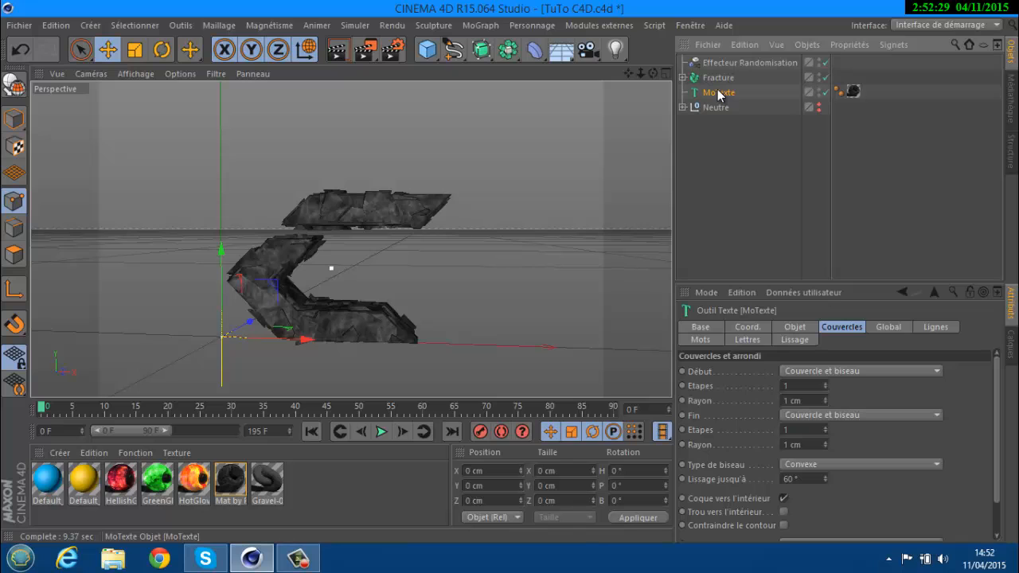
key(ctrl+c)
key(ctrl+v)
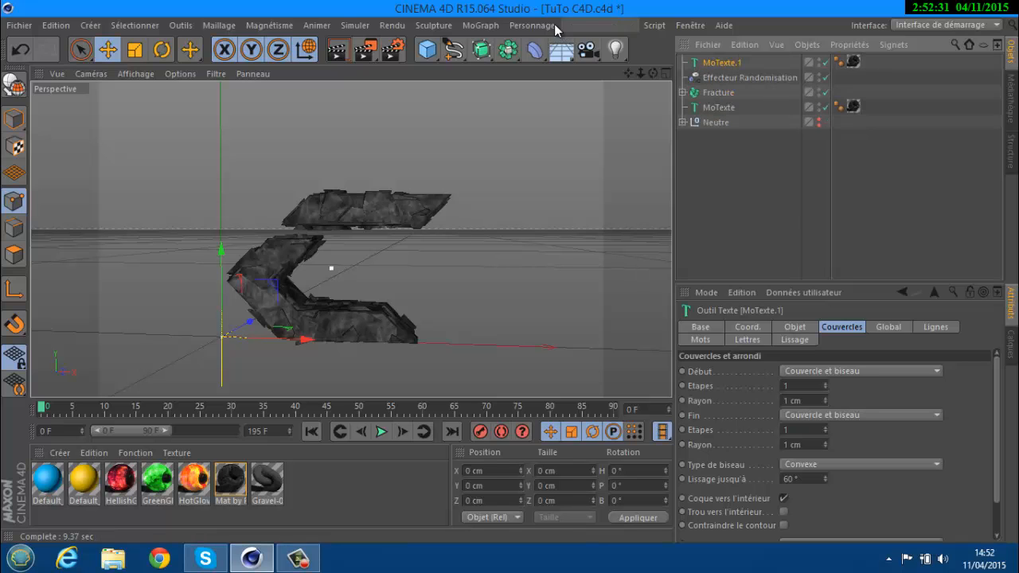
click(599, 25)
mouse_move(640, 84)
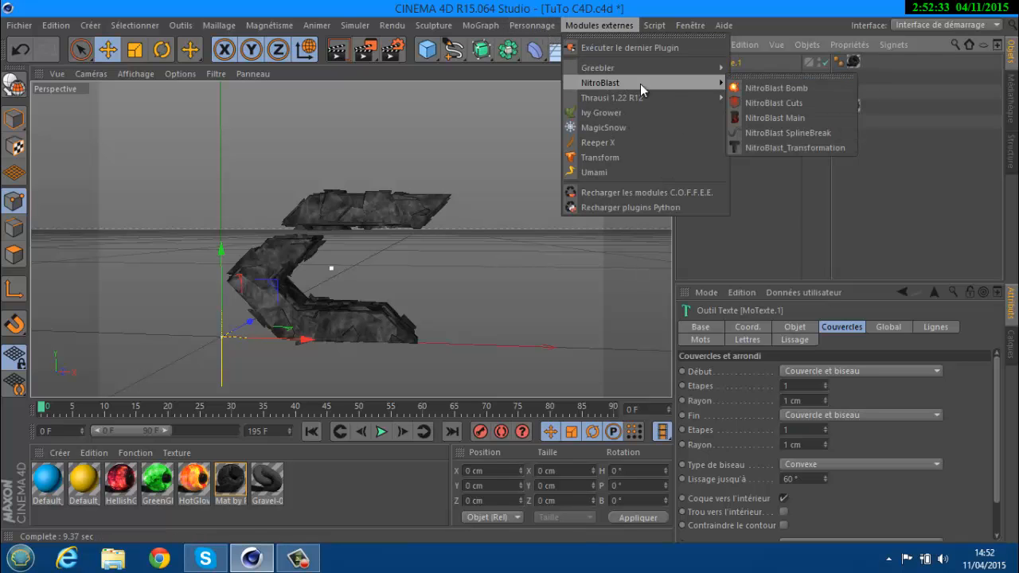
click(764, 118)
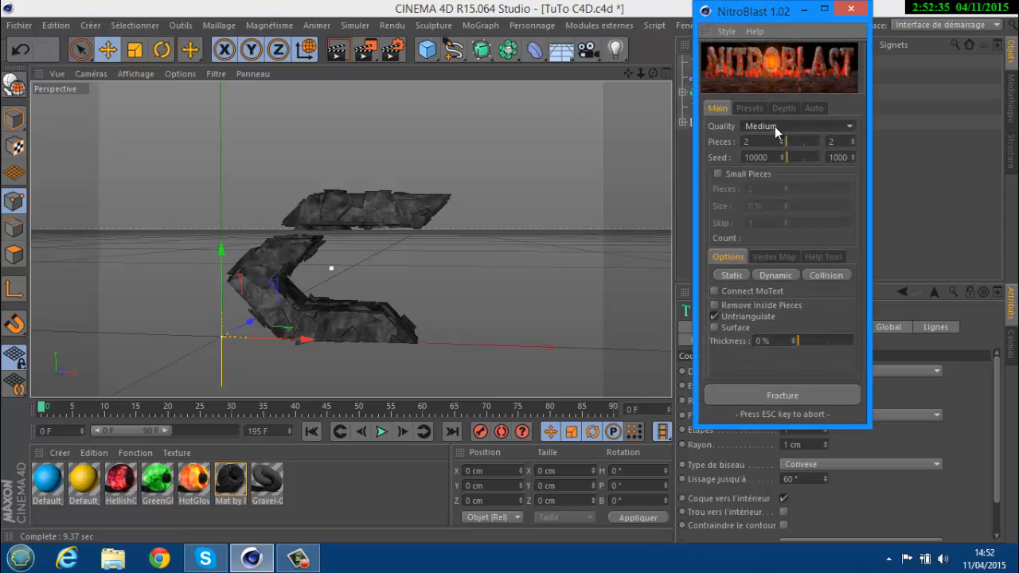
- Fracture the new MoTexte.1 into 200 pieces at High quality and close the NitroBlast window
click(775, 126)
click(763, 171)
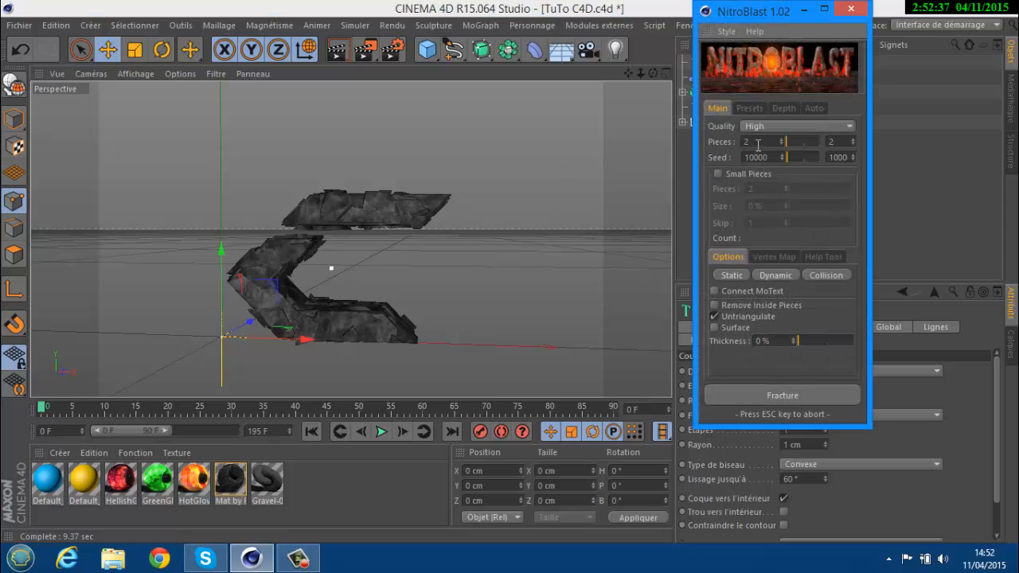
click(759, 392)
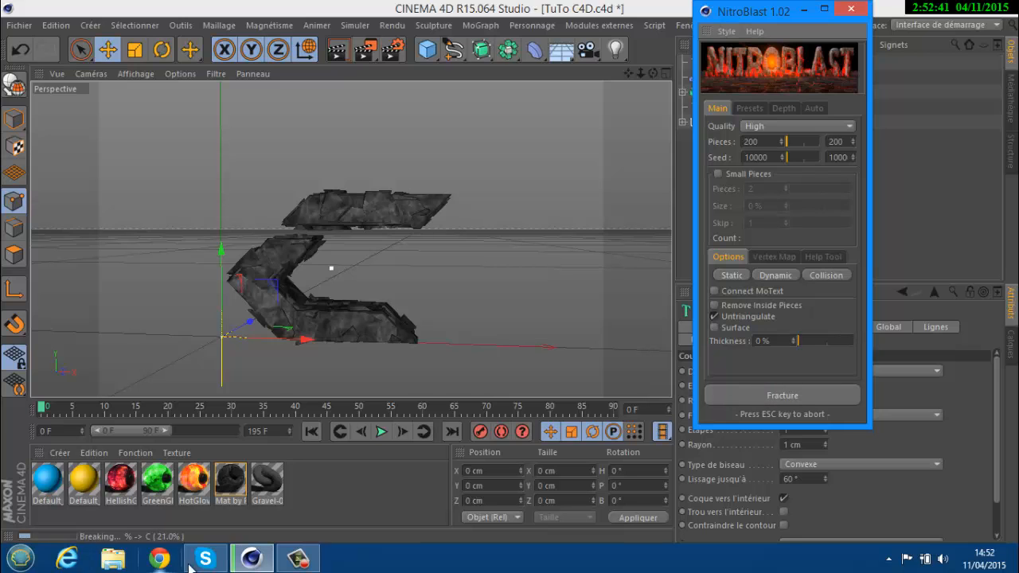
click(298, 560)
click(298, 560)
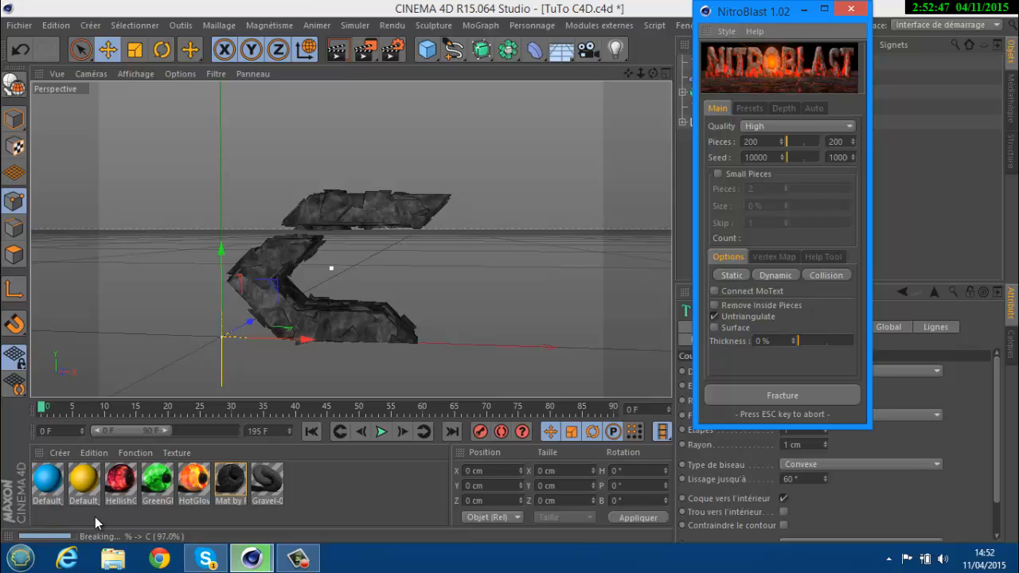
click(863, 8)
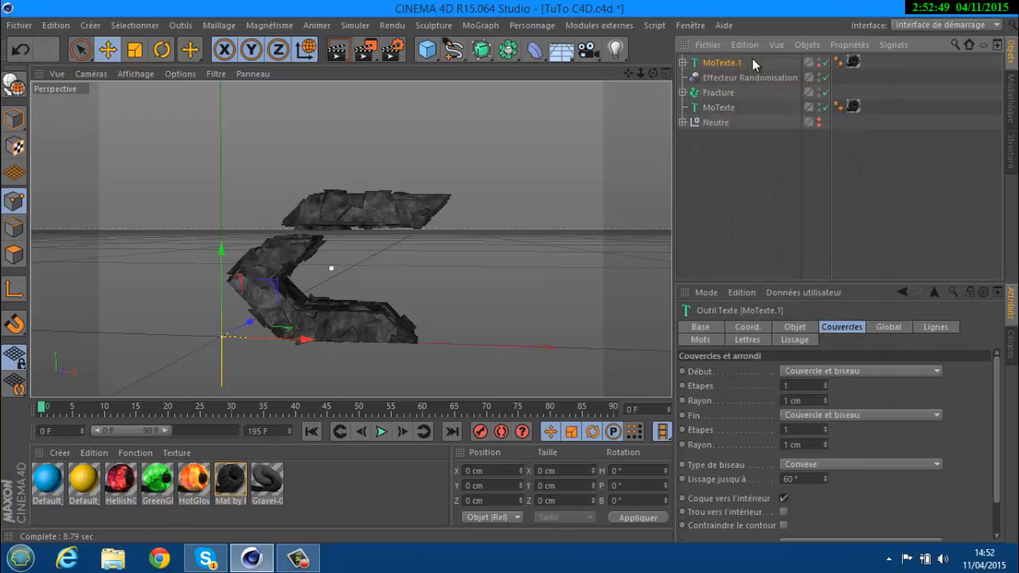
- Add a second MoGraph Fracture object and expand the fractured MoTexte.1
click(480, 25)
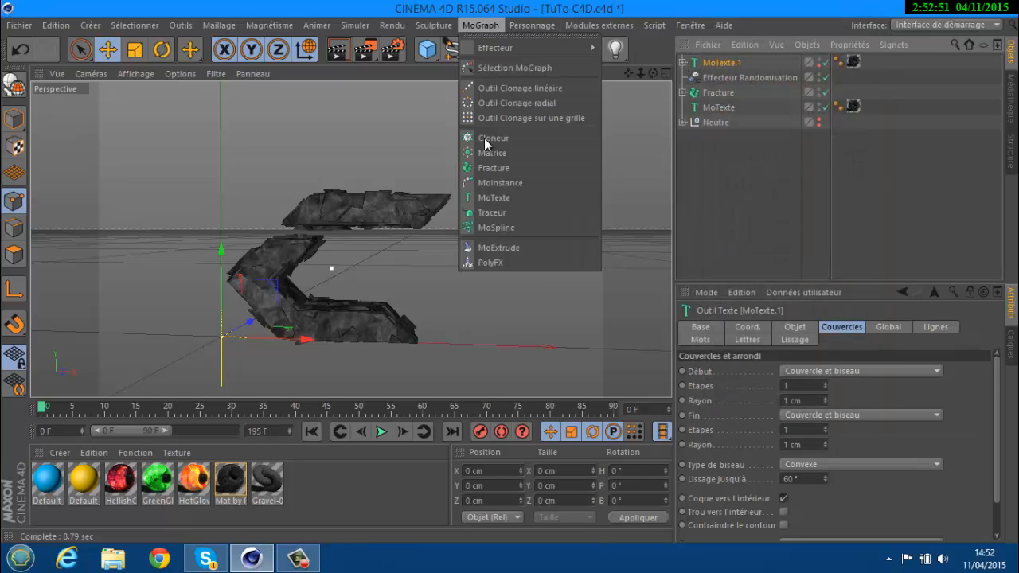
click(494, 168)
click(683, 78)
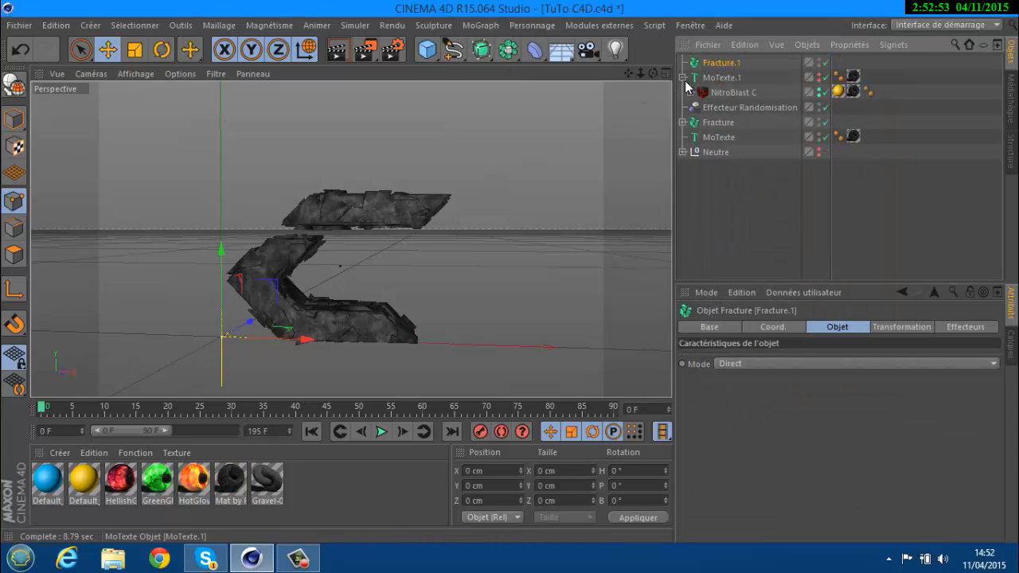
- Copy the Mat by Robbie texture tag on the new NitroBlast C to the front and delete the yellow texture tag
click(853, 94)
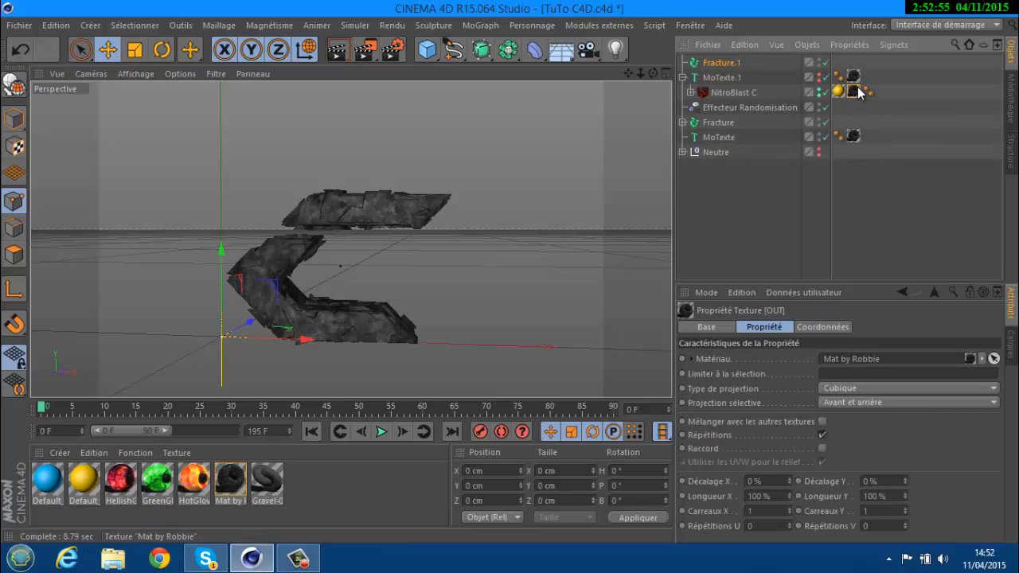
ctrl+drag(859, 94, 830, 93)
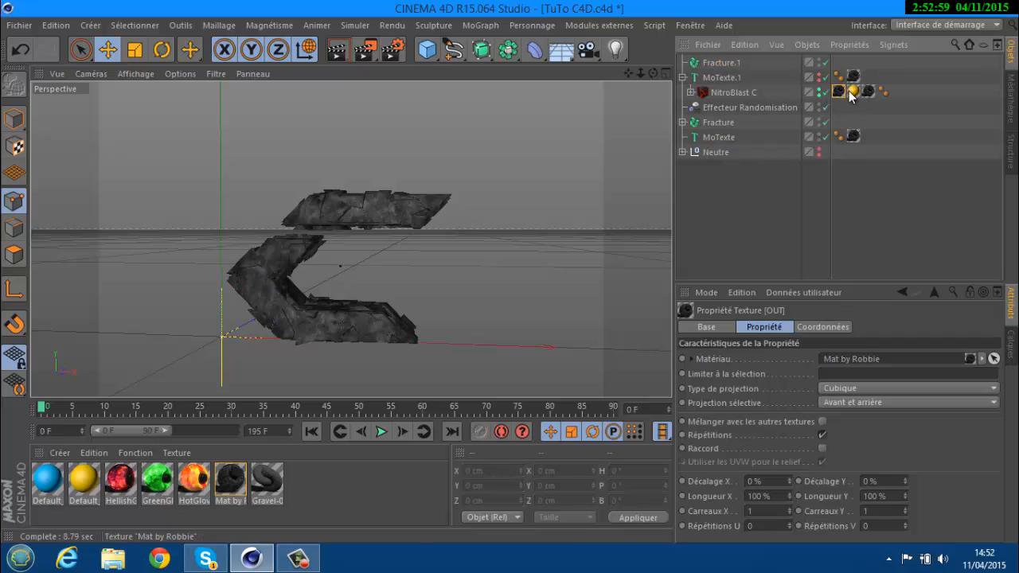
click(855, 94)
key(Delete)
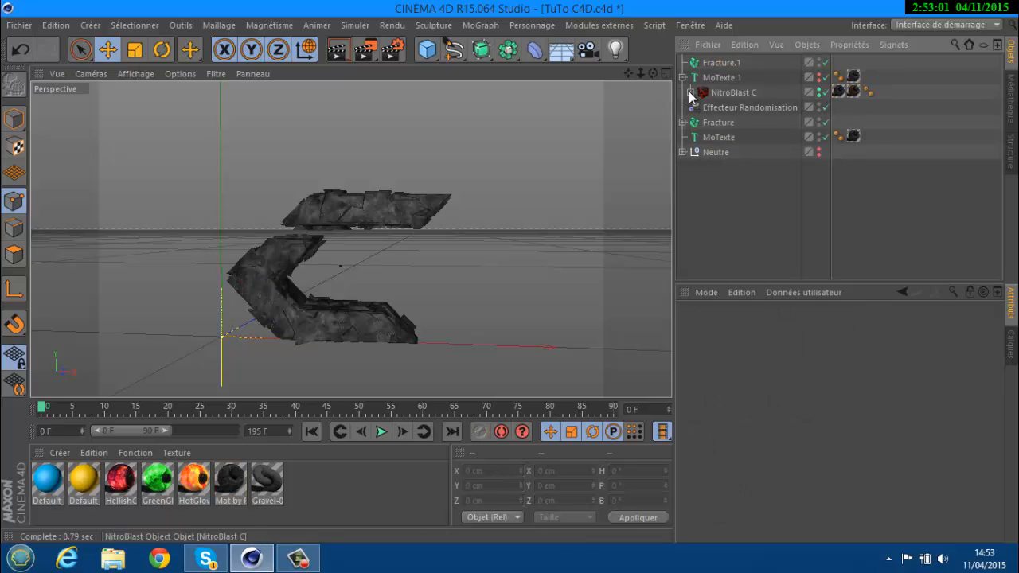
- Move Piece 0 through Piece 198 from the new NitroBlast C's Dynamic group into Fracture.1
click(690, 92)
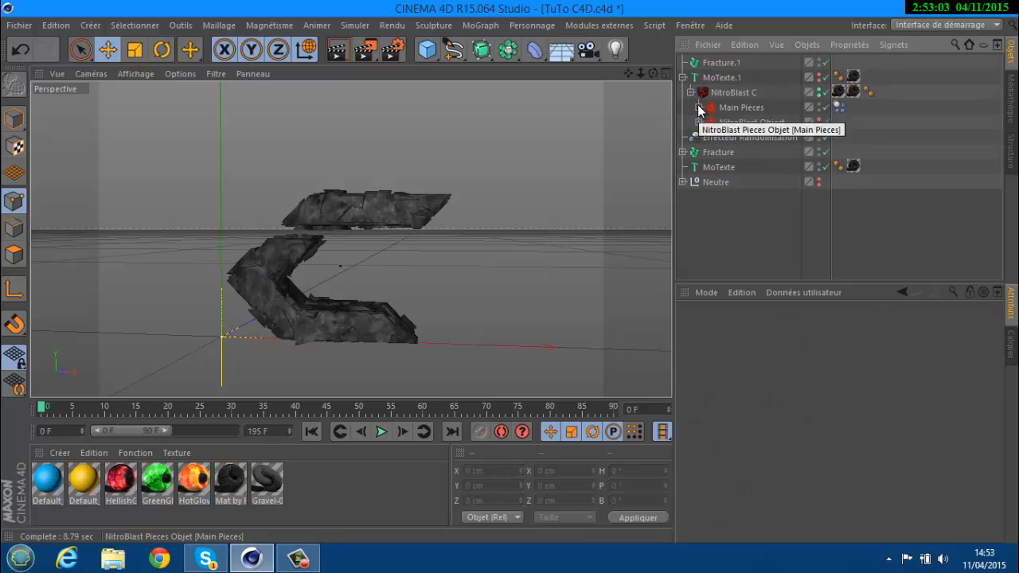
click(699, 107)
click(707, 122)
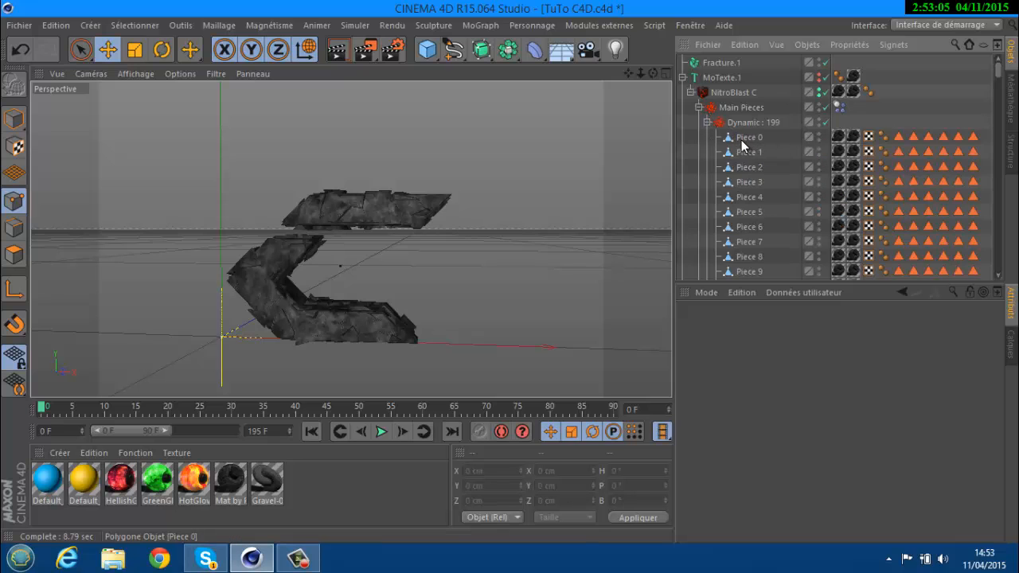
click(742, 140)
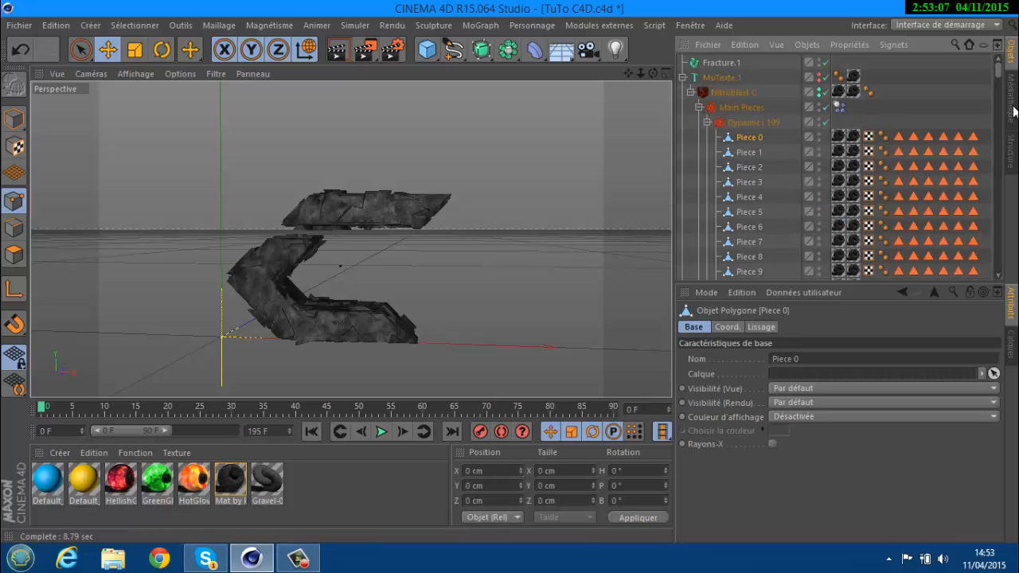
drag(998, 70, 1000, 262)
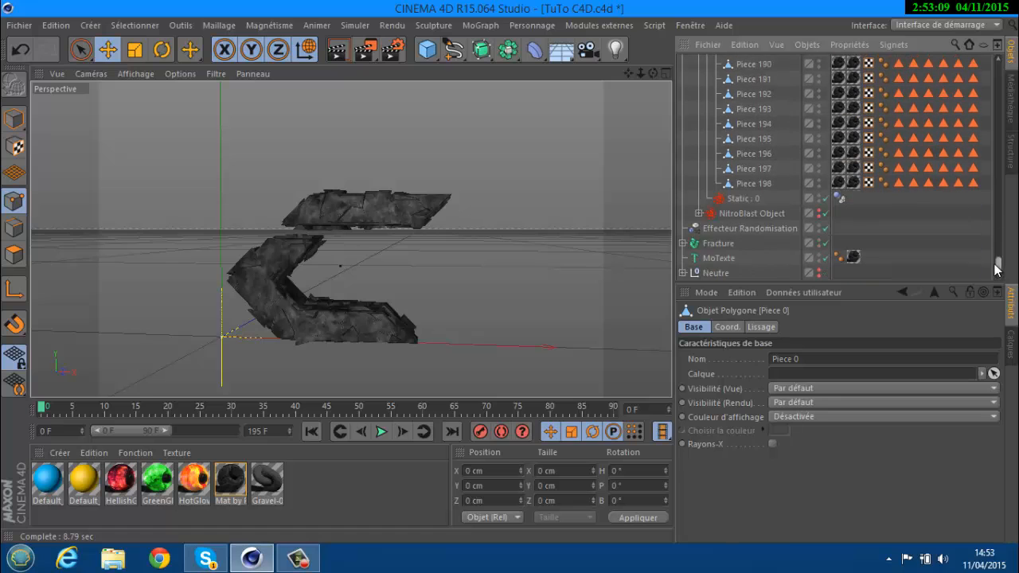
shift+click(735, 185)
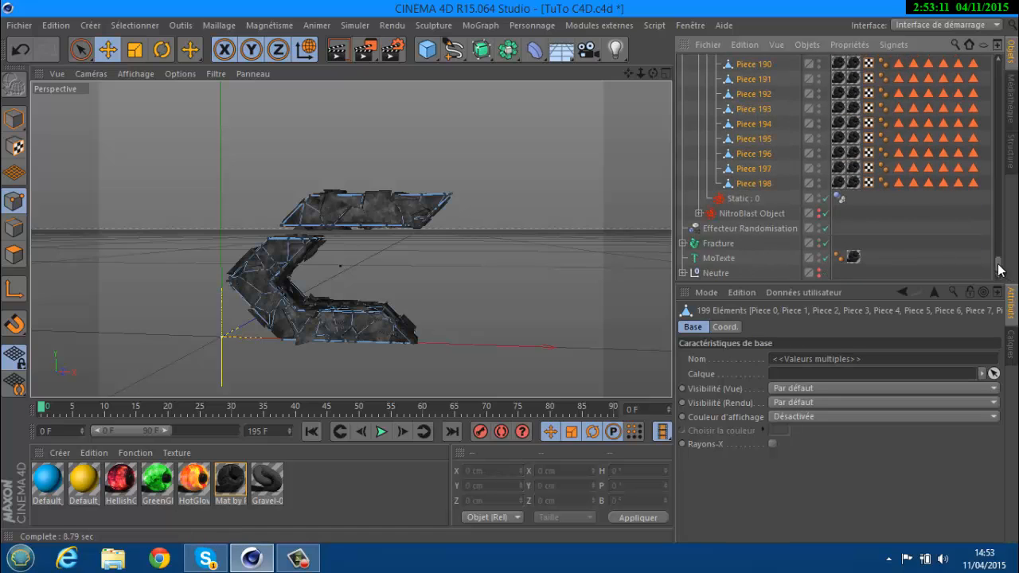
drag(1001, 255, 1001, 67)
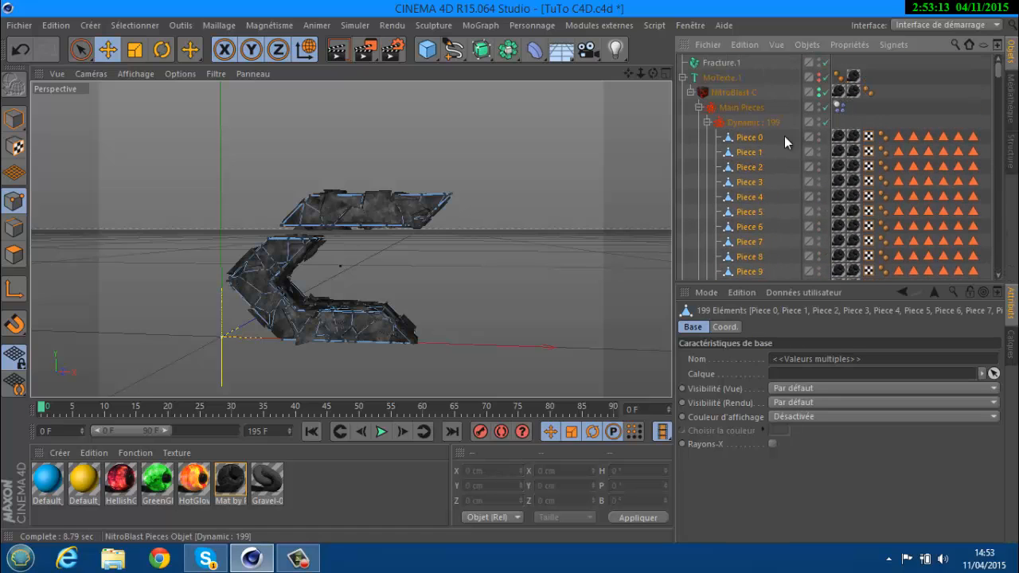
drag(716, 64, 714, 64)
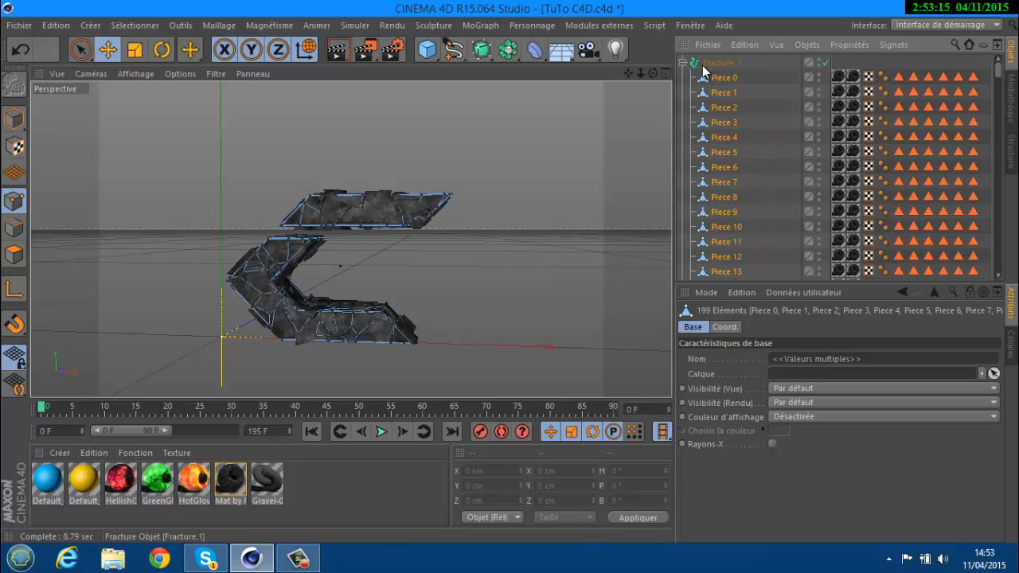
- Collapse Fracture.1 and delete the leftover MoTexte.1 with its NitroBlast hierarchy
click(682, 62)
click(717, 76)
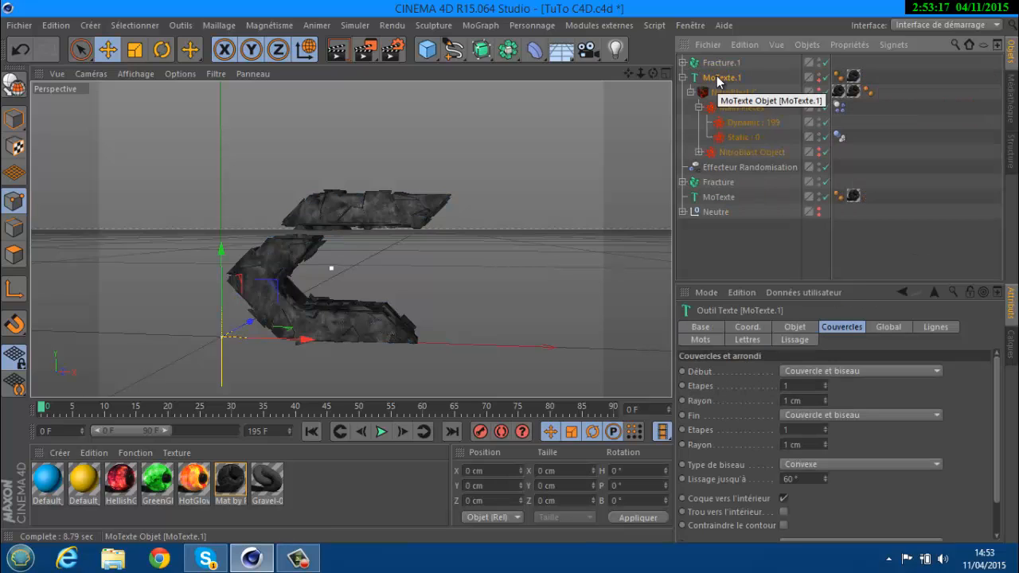
key(Delete)
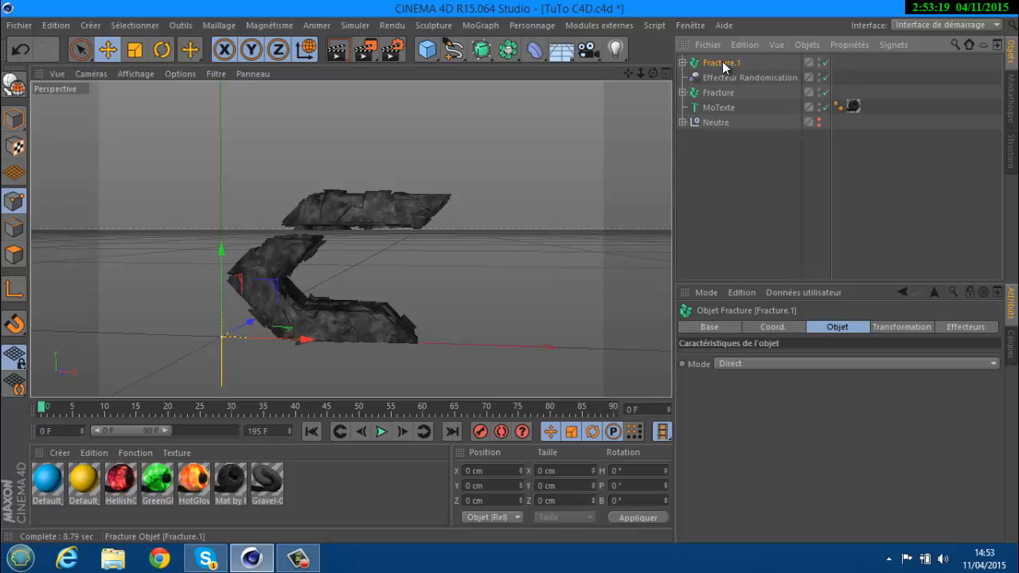
- Add a Randomisation effector to Fracture.1 and set its intensity to 56 %
click(479, 25)
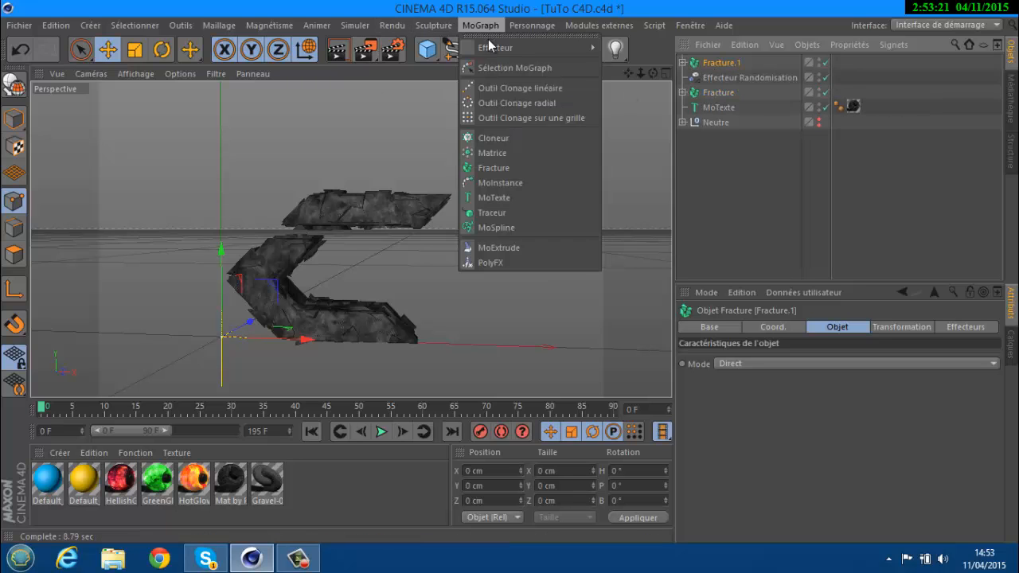
mouse_move(583, 53)
click(660, 157)
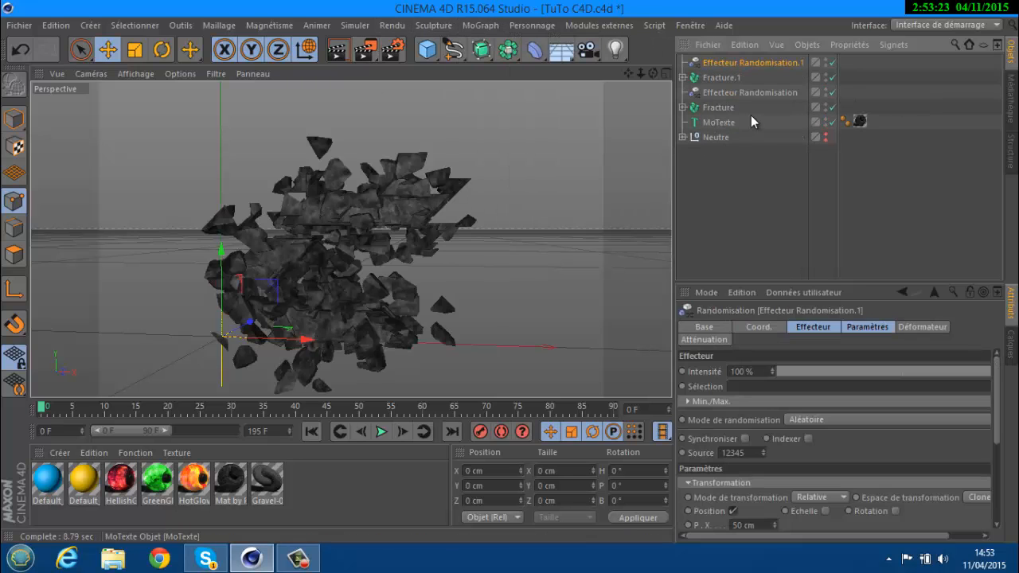
drag(745, 371, 714, 372)
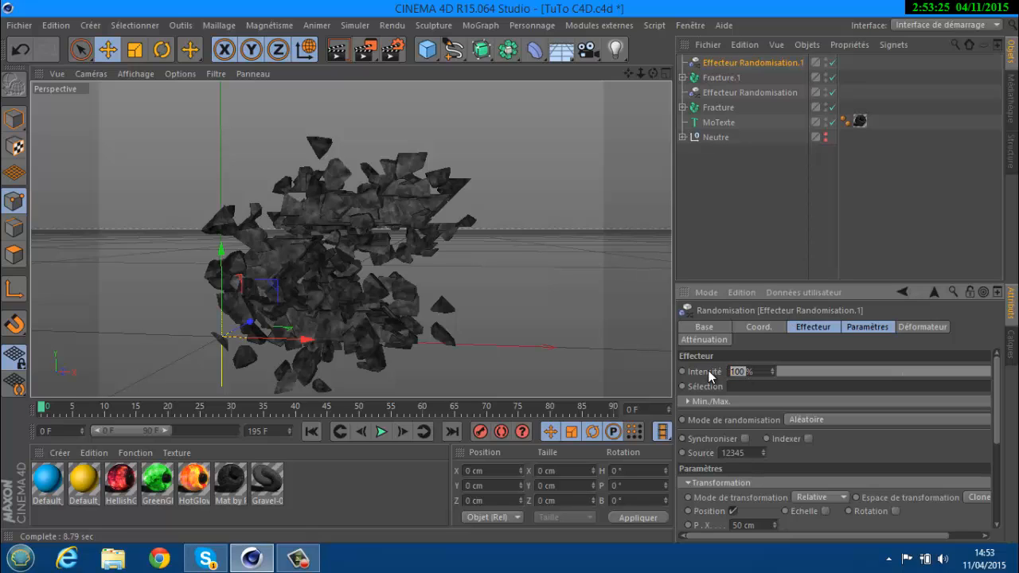
text(56)
key(Return)
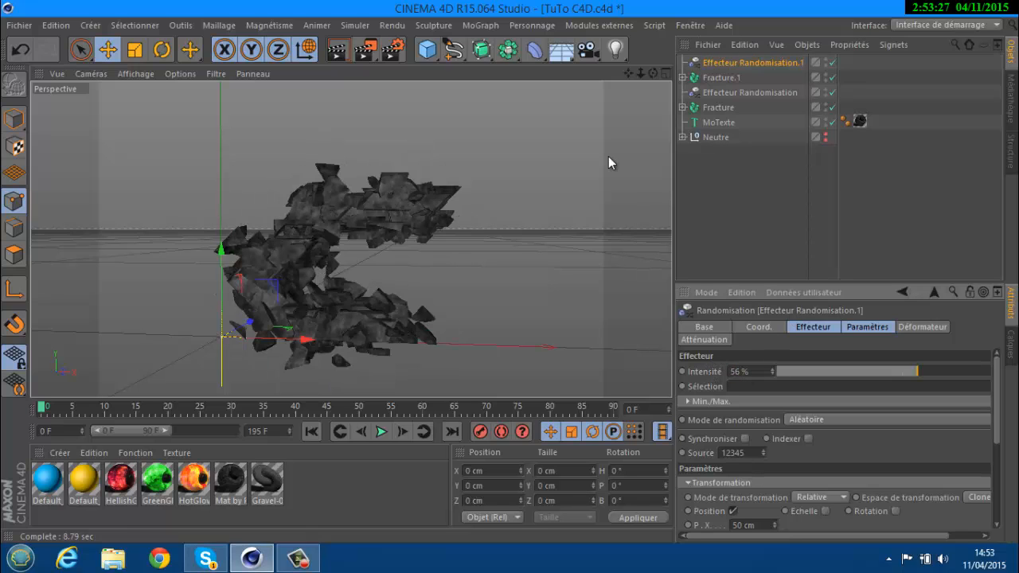
- Move Fracture.1 about 27 cm along its Z axis and save the project
click(737, 77)
alt+drag(512, 275, 511, 273)
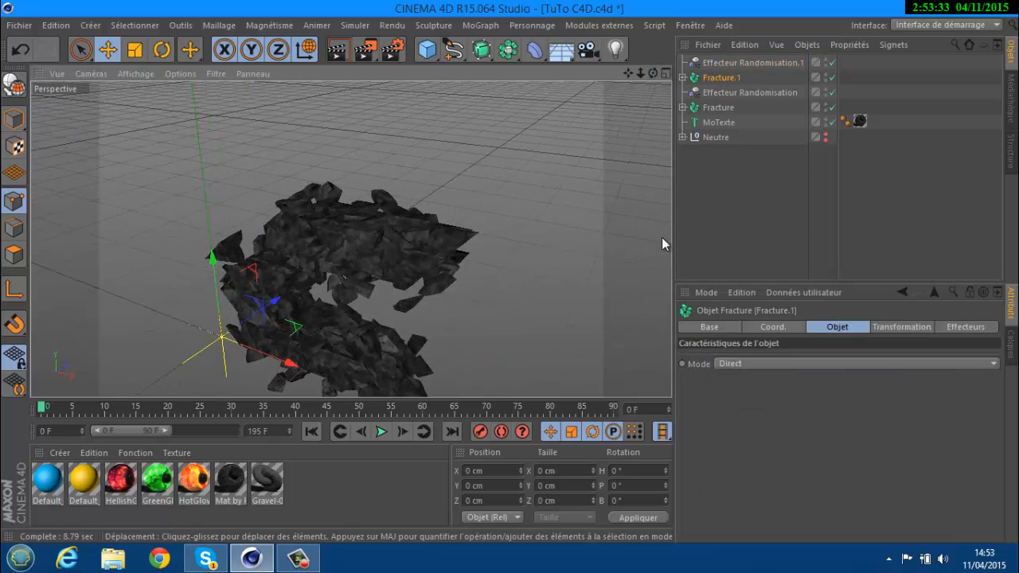
drag(280, 302, 297, 287)
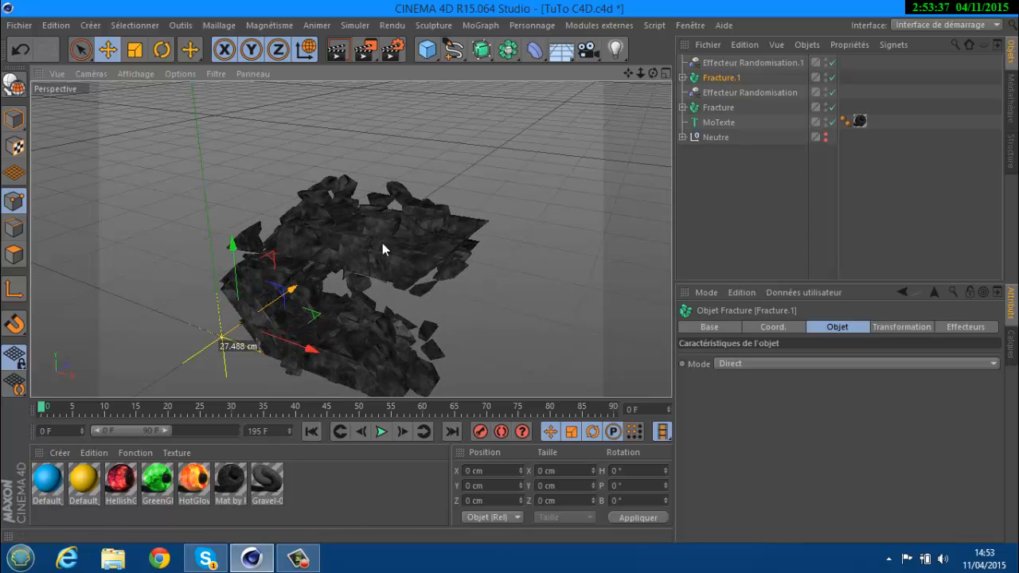
alt+drag(516, 272, 512, 272)
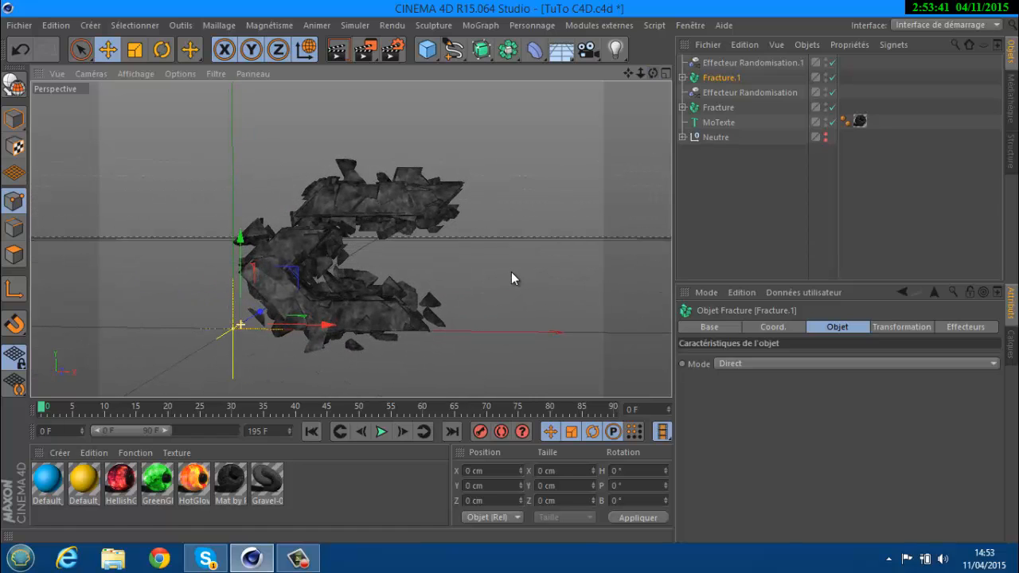
click(19, 25)
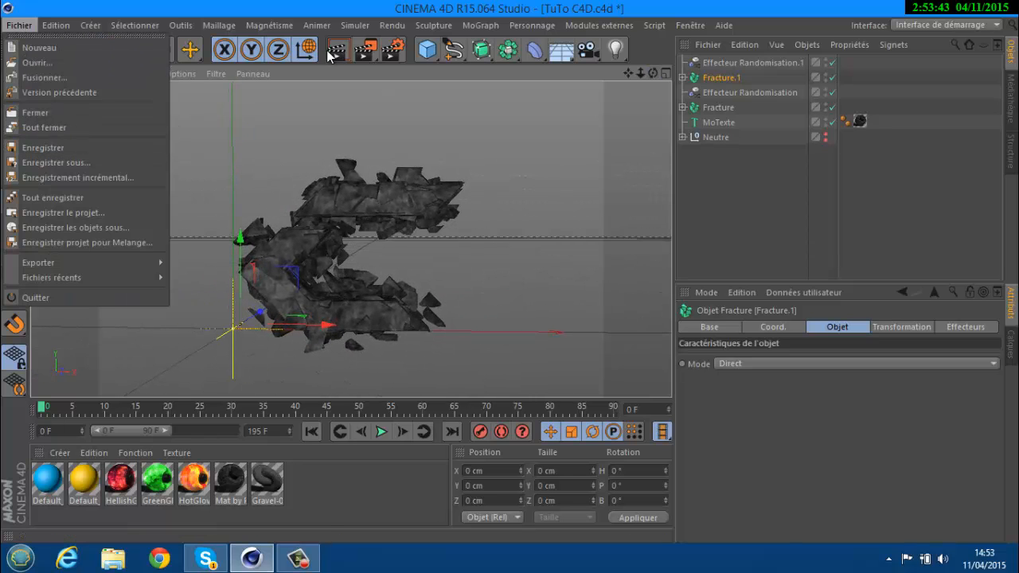
click(54, 148)
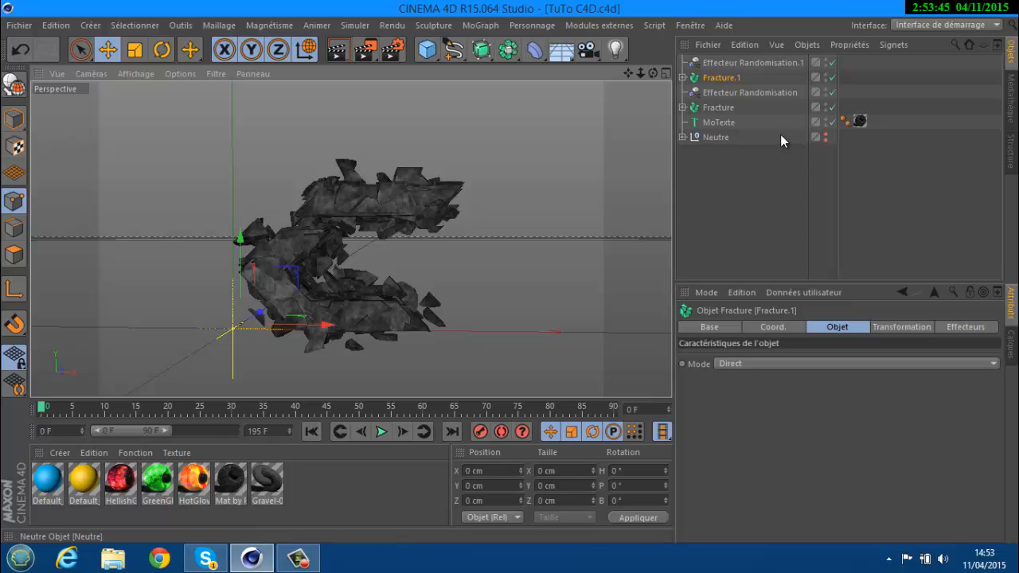
click(19, 25)
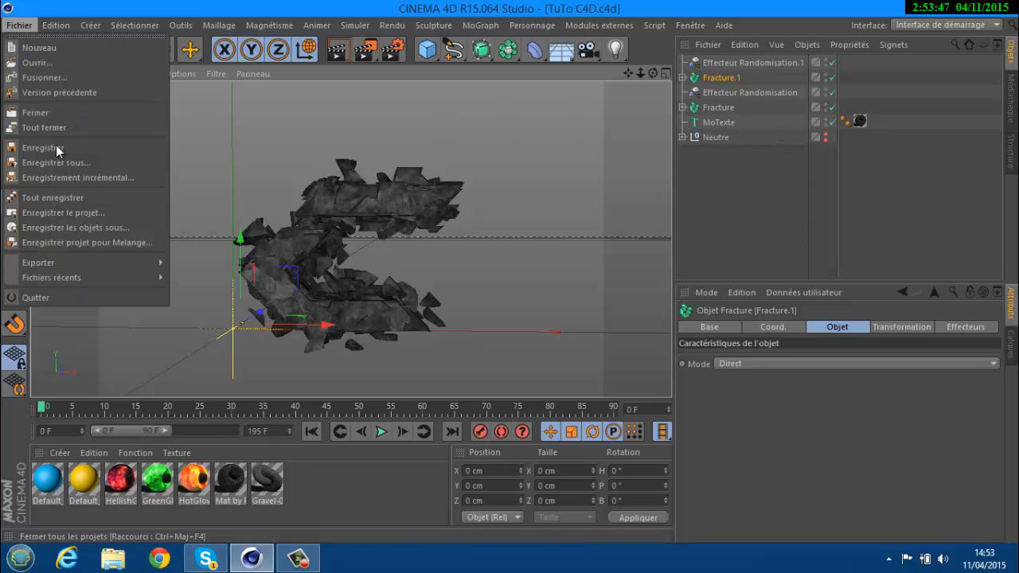
click(62, 160)
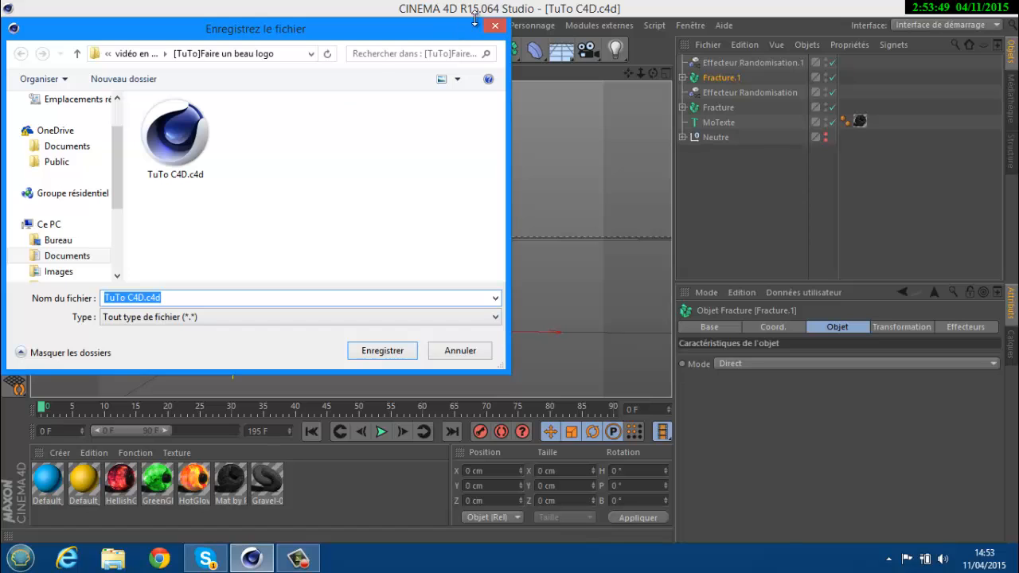
click(496, 27)
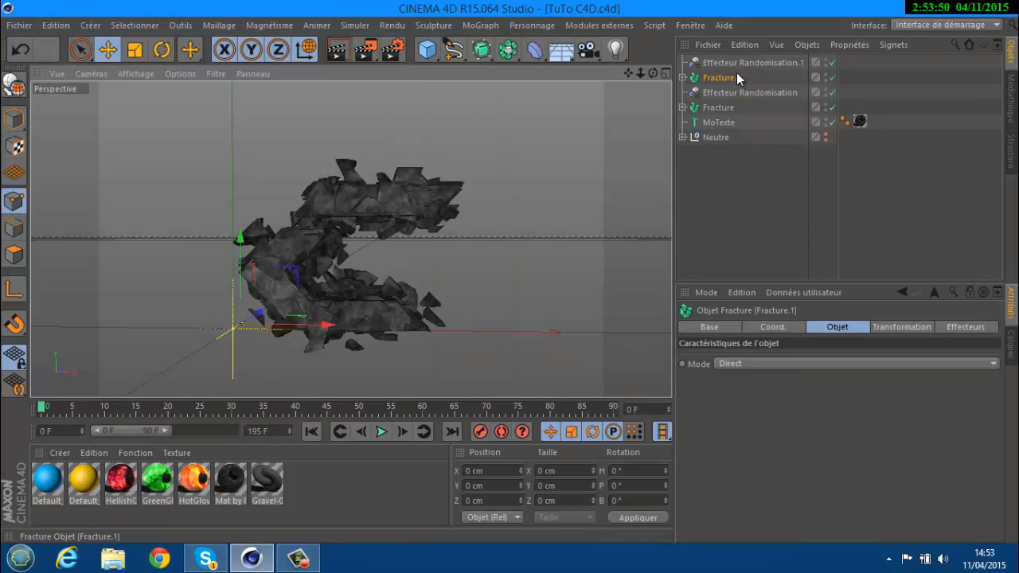
- Duplicate MoTexte and add an Atom Array (Réseau d'atomes) object to the scene
click(716, 123)
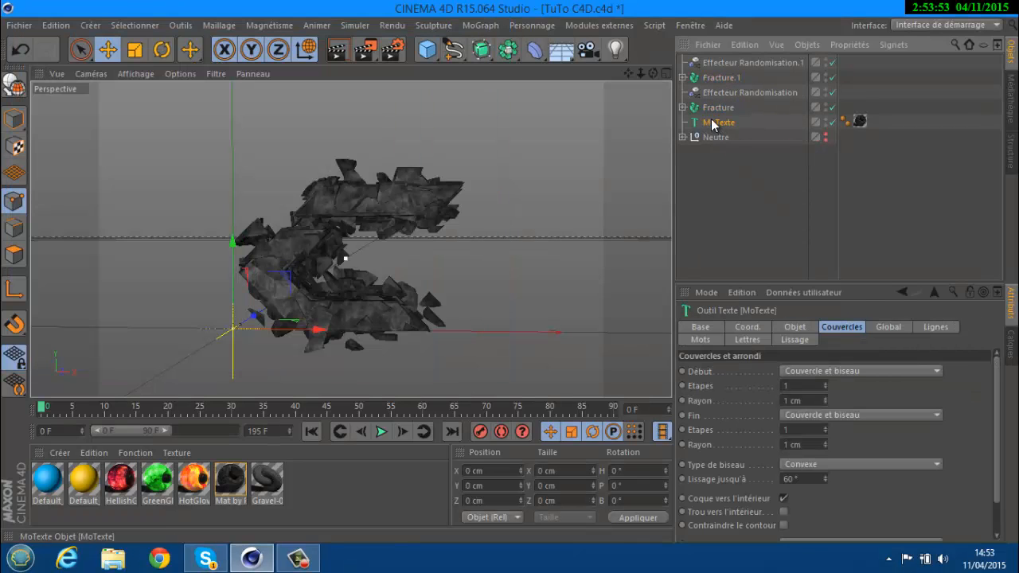
key(ctrl+v)
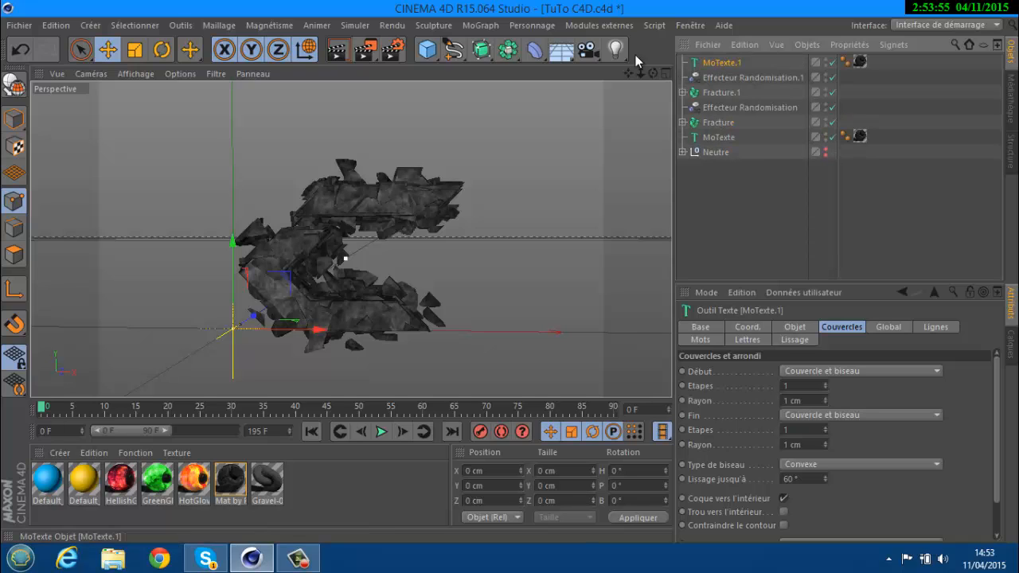
click(483, 48)
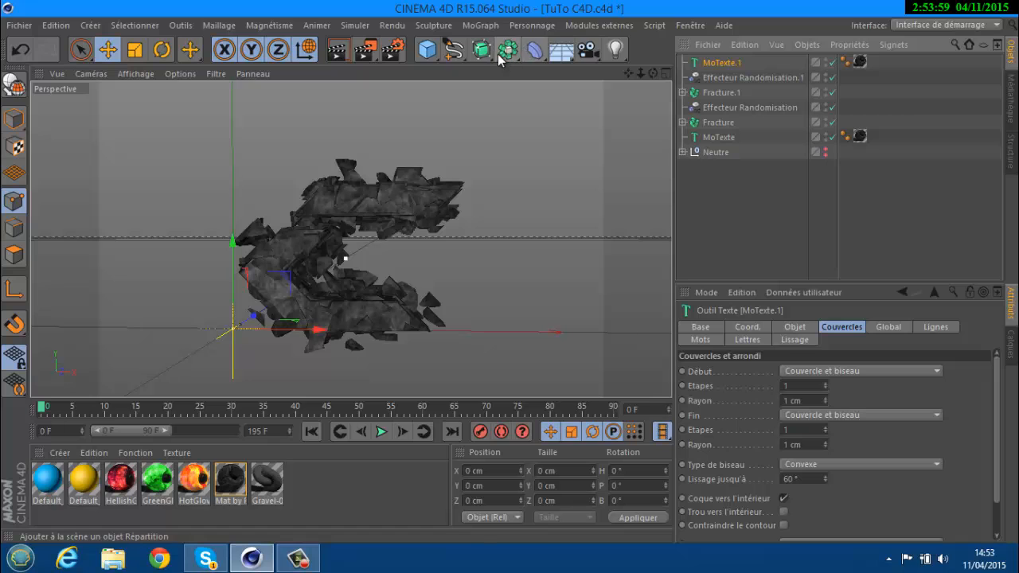
click(508, 50)
click(698, 75)
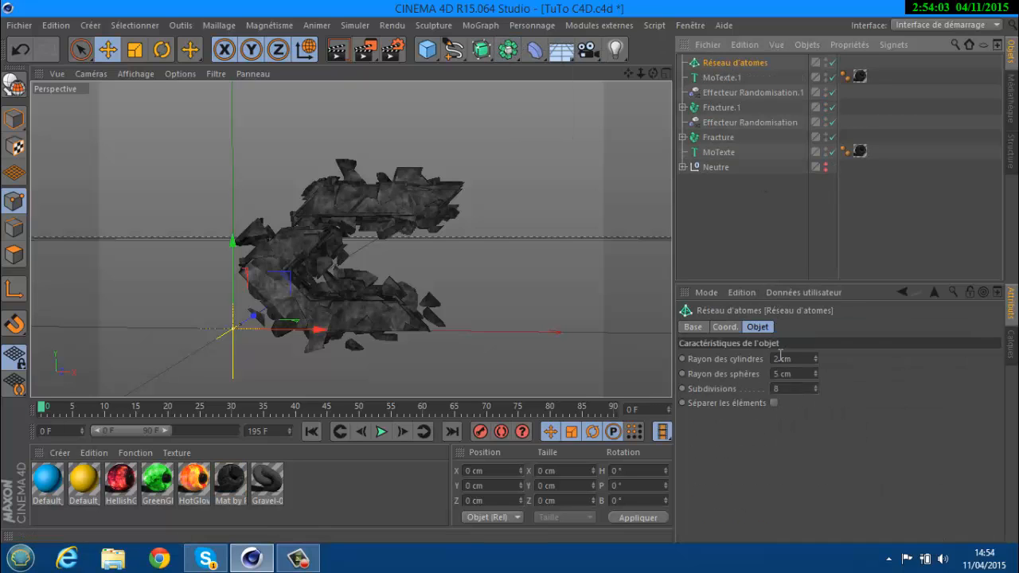
- Set the Atom Array's cylinder and sphere radii to 1 cm and nest MoTexte.1 inside it
drag(782, 358, 776, 357)
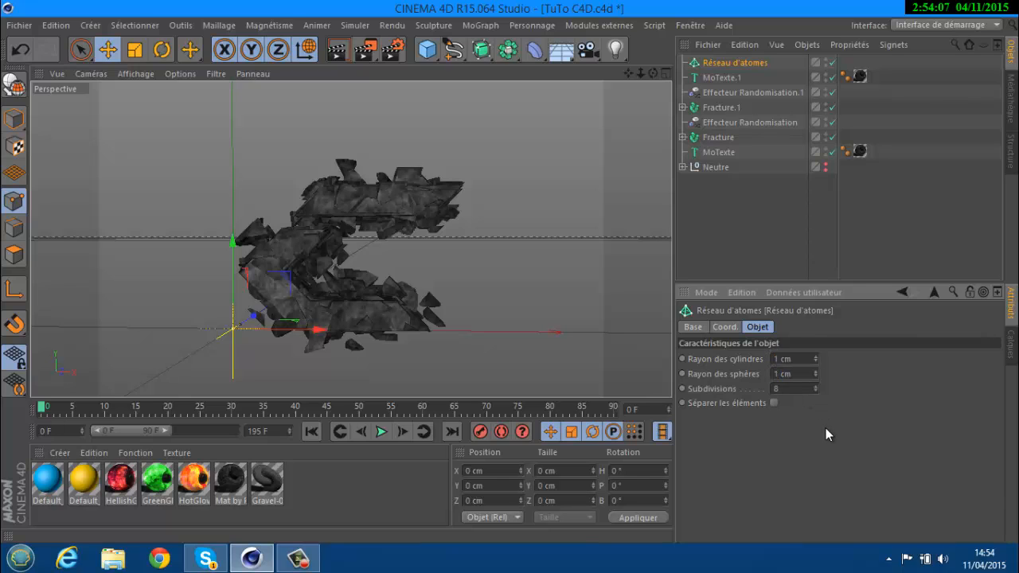
click(713, 79)
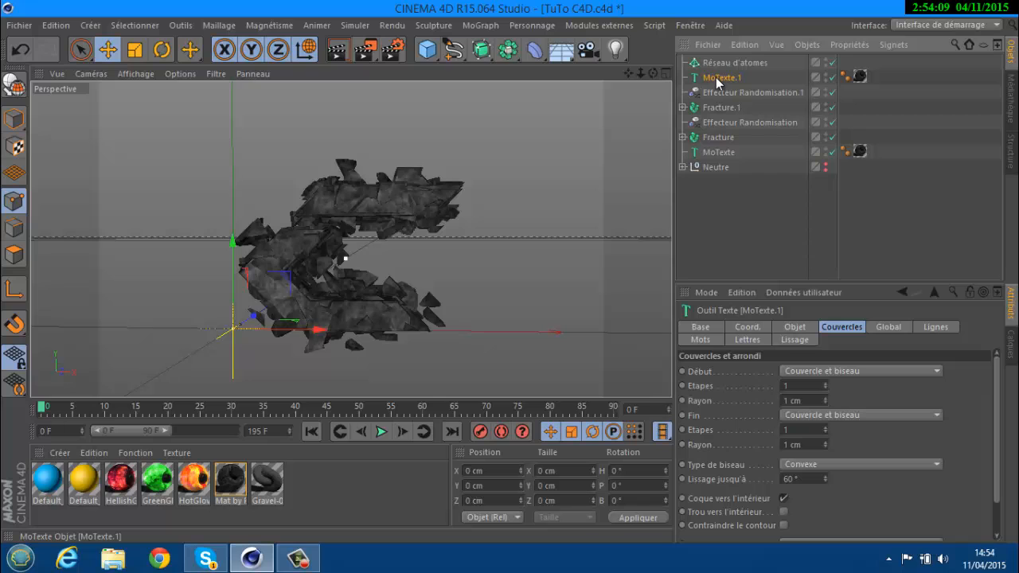
drag(719, 77, 718, 64)
click(718, 64)
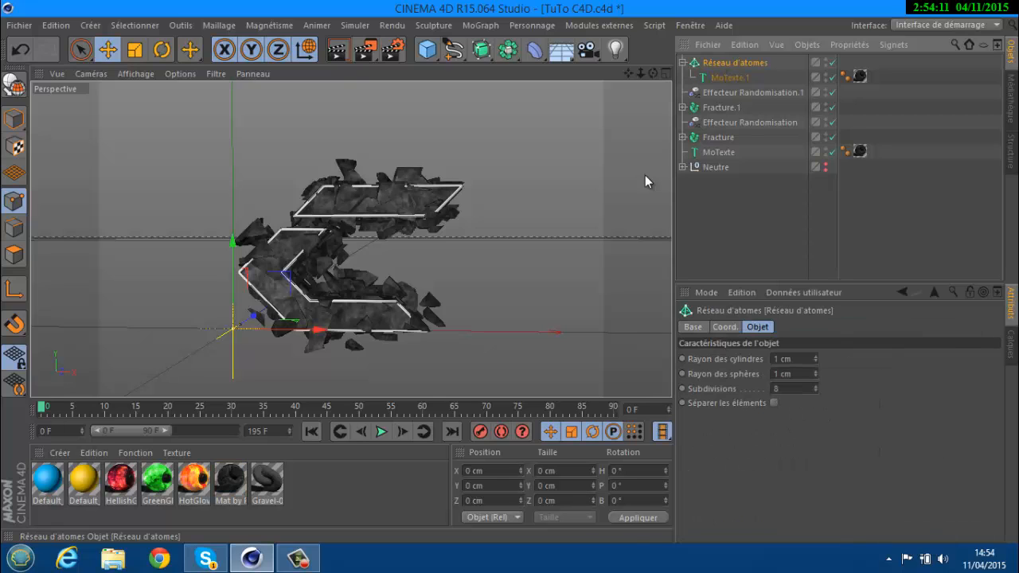
- Apply the HotGlow material to the Atom Array and save the project
click(178, 483)
click(157, 480)
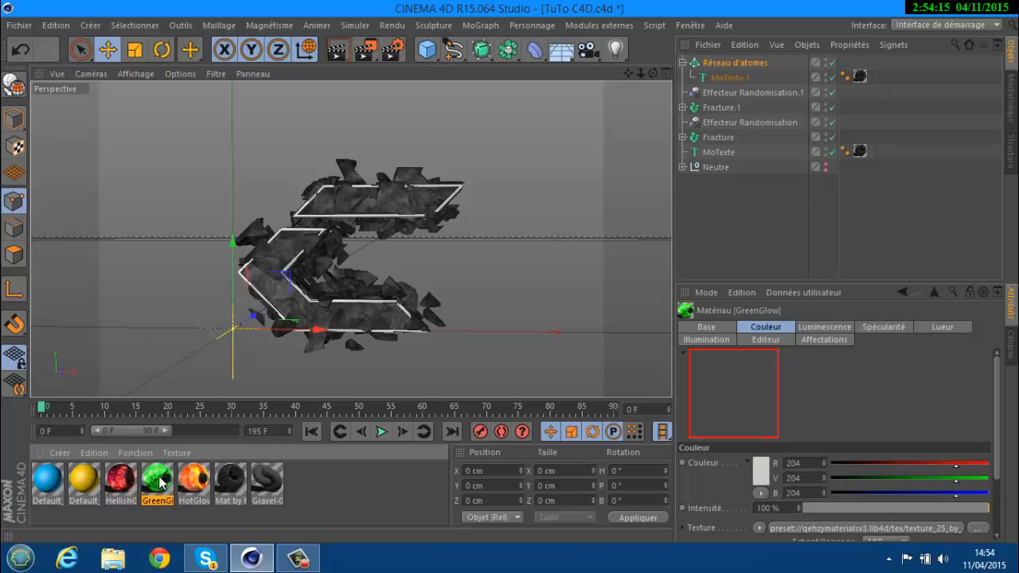
drag(209, 488, 302, 399)
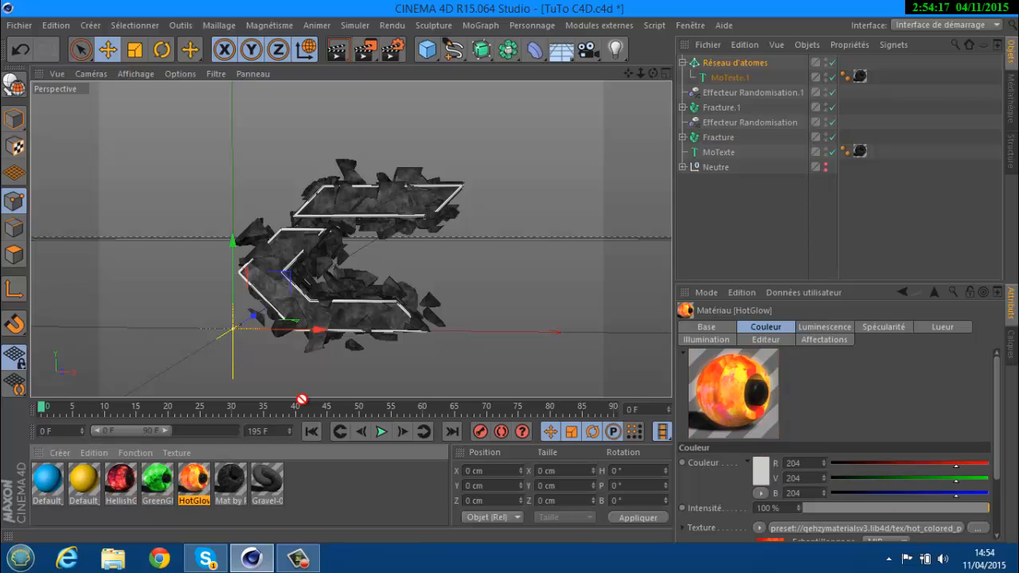
mouse_move(771, 63)
mouse_down()
mouse_move(796, 65)
mouse_move(764, 64)
mouse_up()
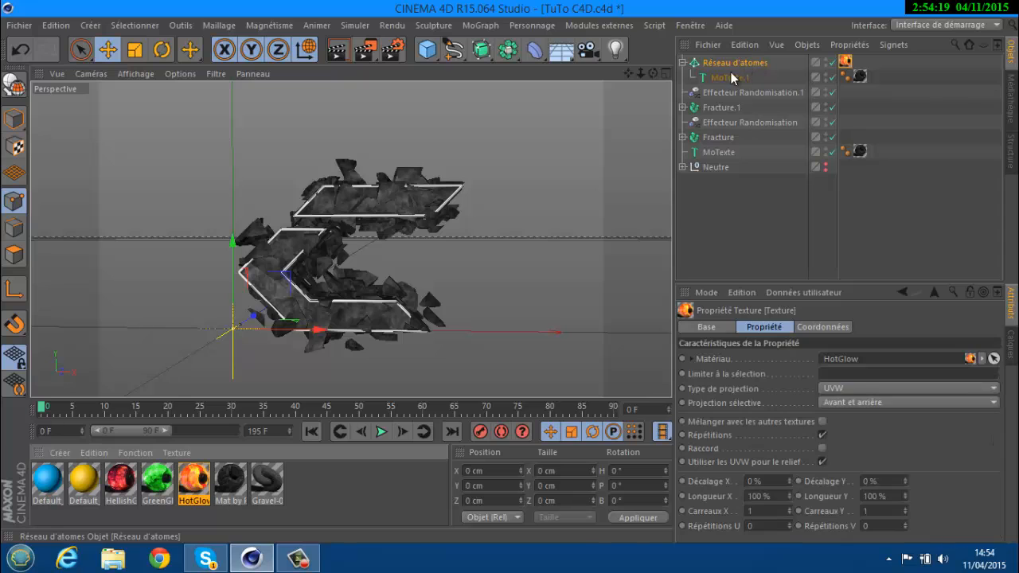
click(20, 26)
click(60, 147)
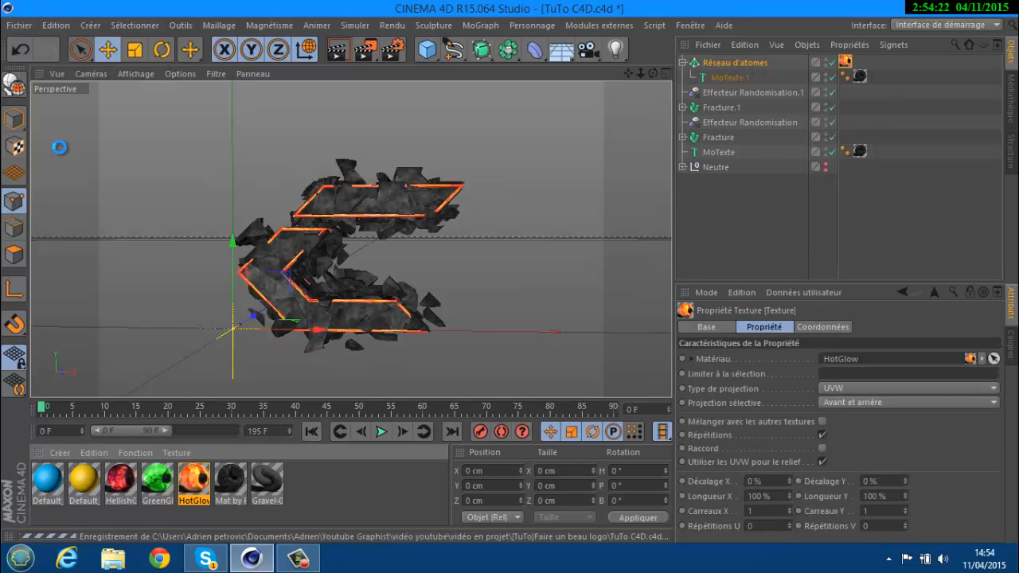
- Duplicate MoTexte again and replace the copy's black texture with the HotGlow material
click(683, 62)
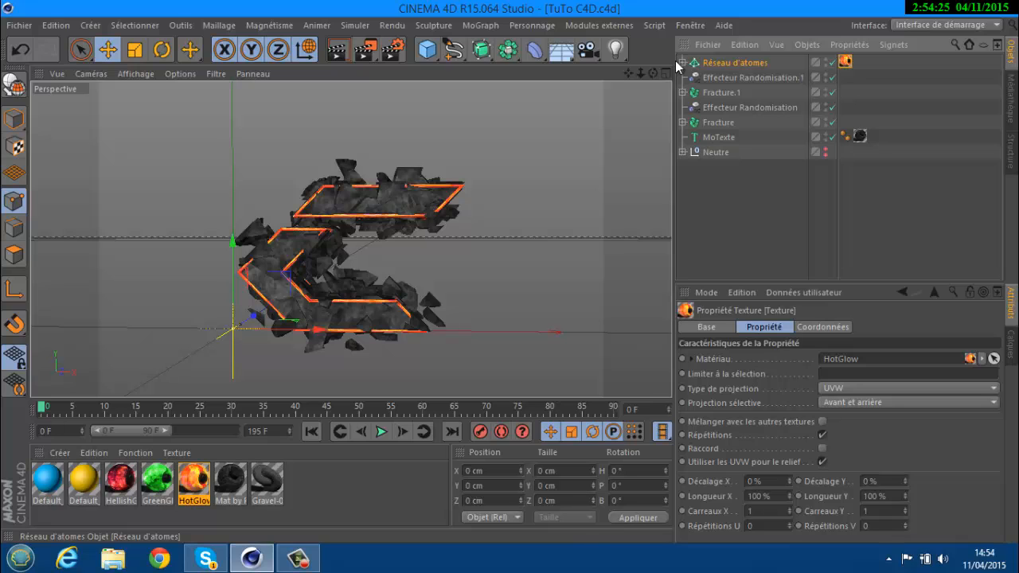
click(717, 137)
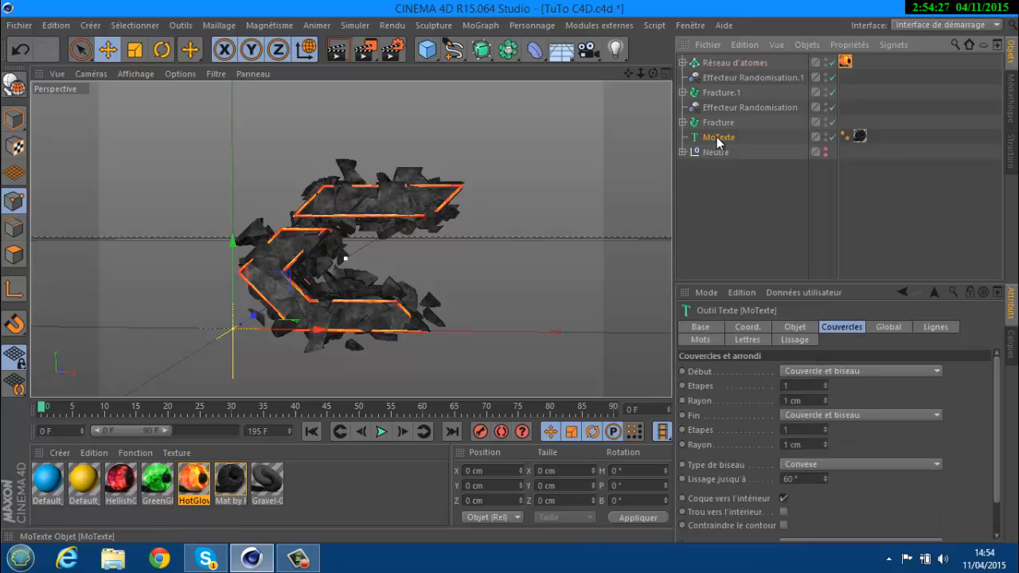
key(ctrl+c)
key(ctrl+v)
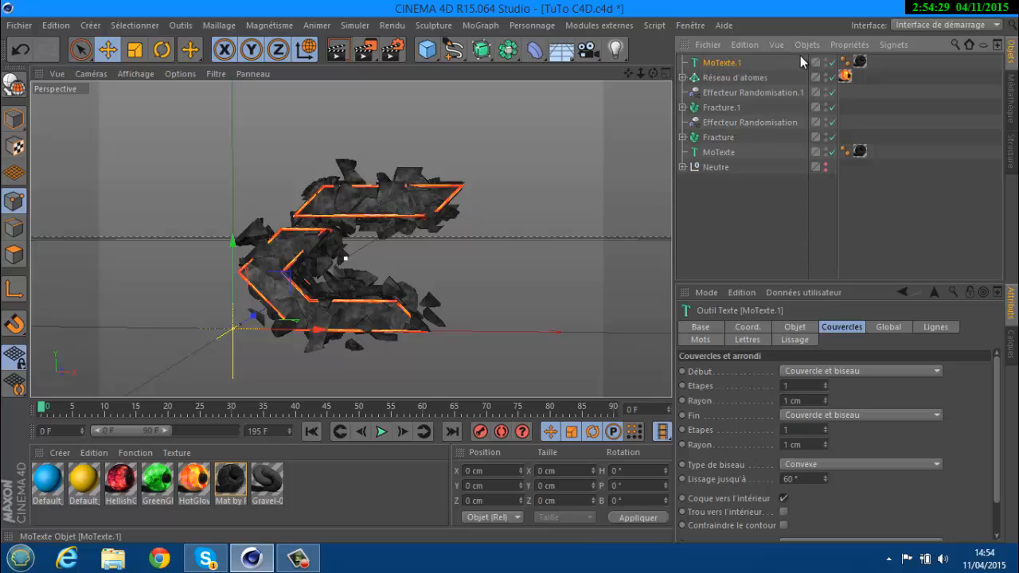
drag(199, 483, 256, 432)
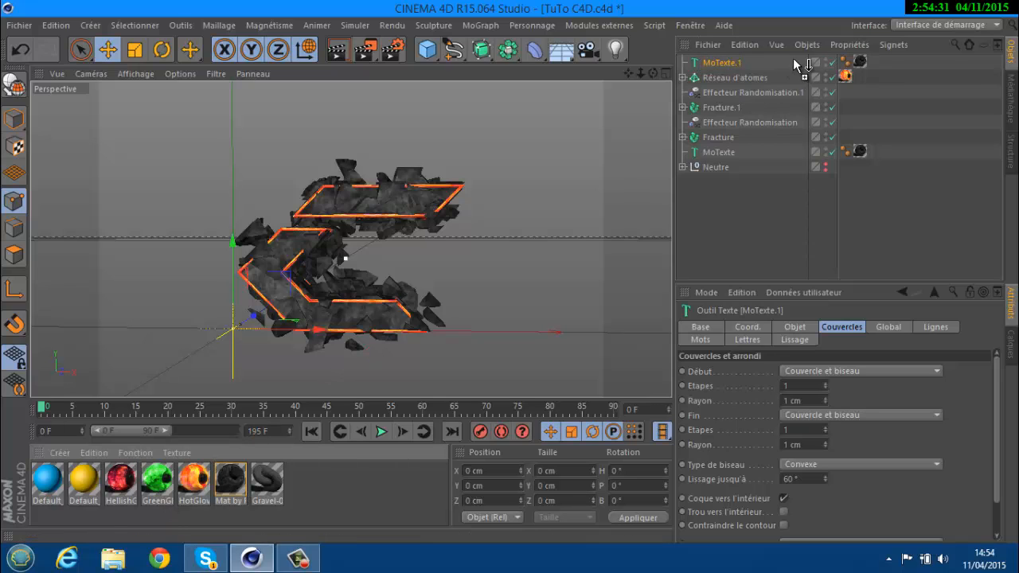
drag(862, 58, 860, 61)
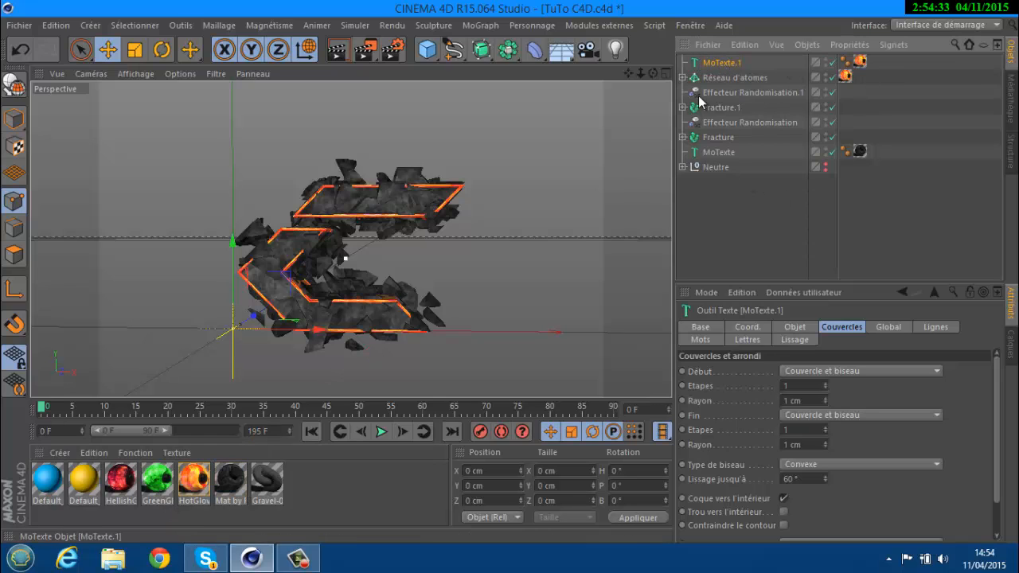
- Fracture the HotGlow MoTexte.1 into 100 pieces at High quality with NitroBlast
click(605, 25)
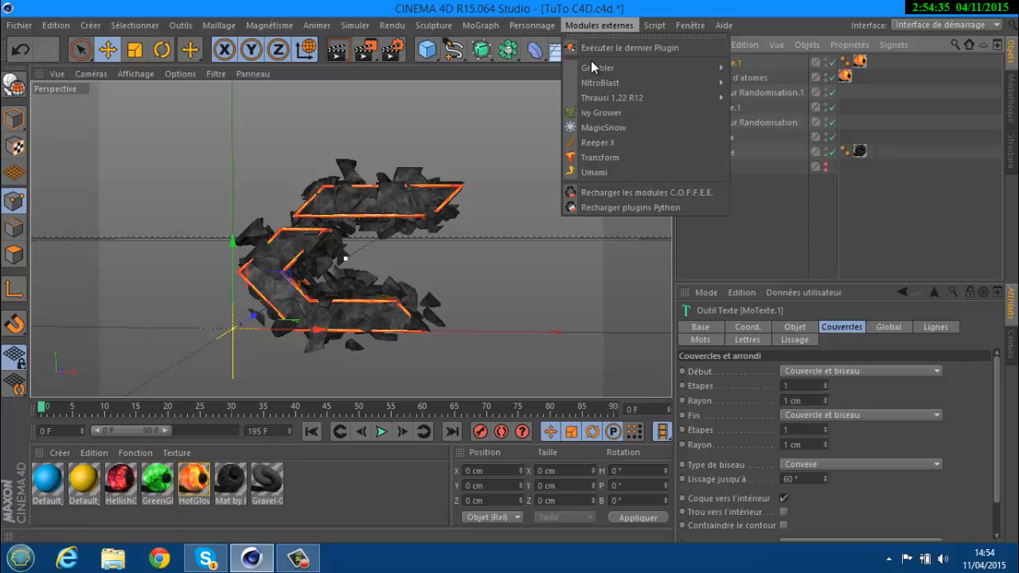
mouse_move(602, 86)
click(796, 86)
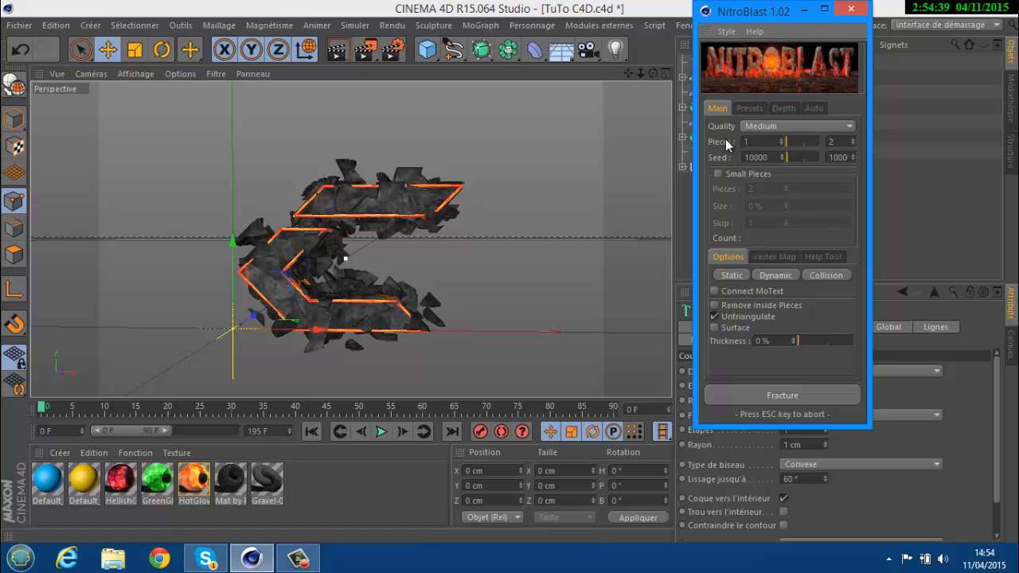
click(778, 127)
click(779, 173)
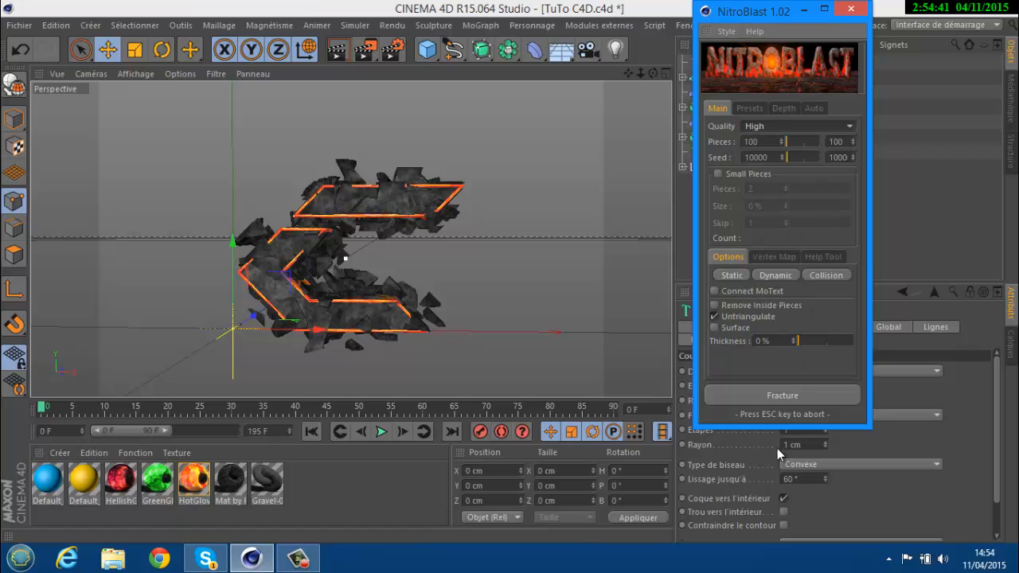
click(775, 392)
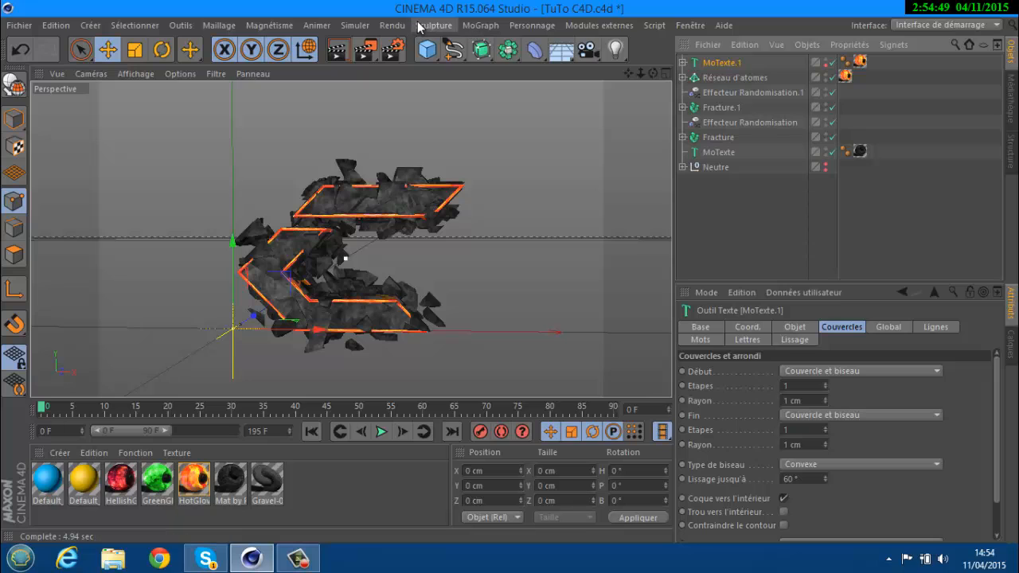
- Add a Fracture object and replace the yellow default texture on NitroBlast C with a copy of its HotGlow texture
click(475, 28)
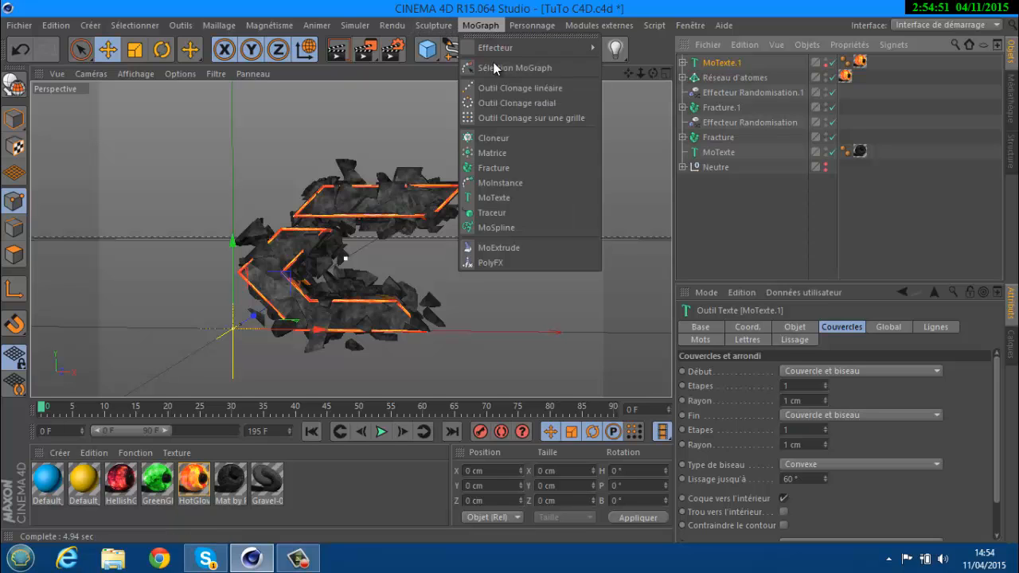
click(498, 168)
click(682, 77)
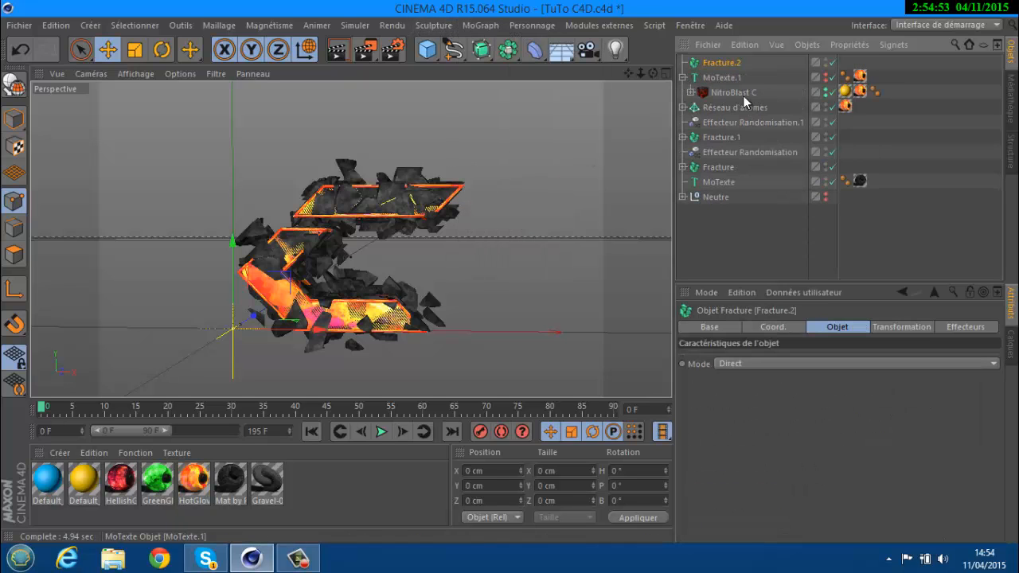
click(860, 92)
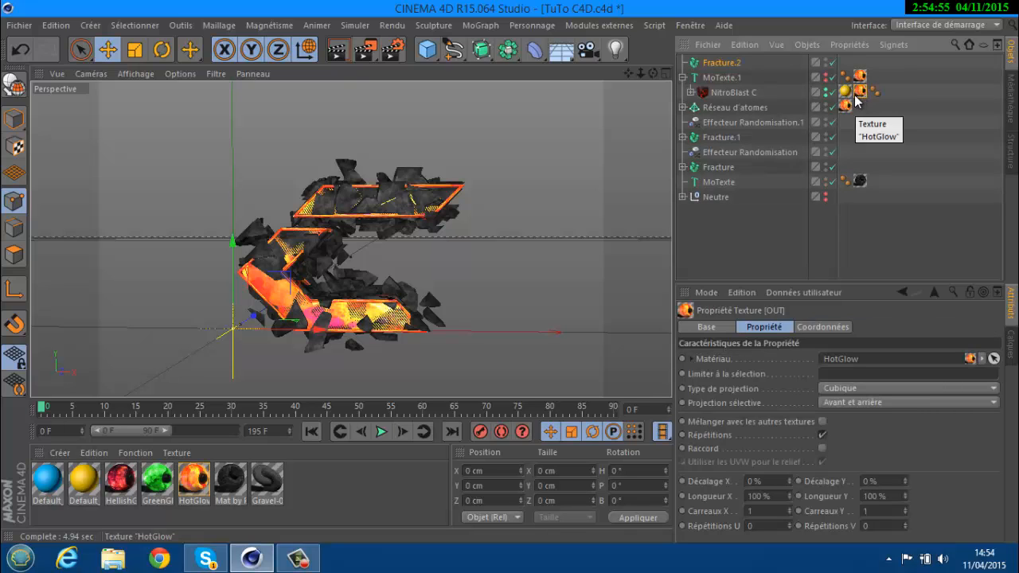
drag(858, 105, 829, 92)
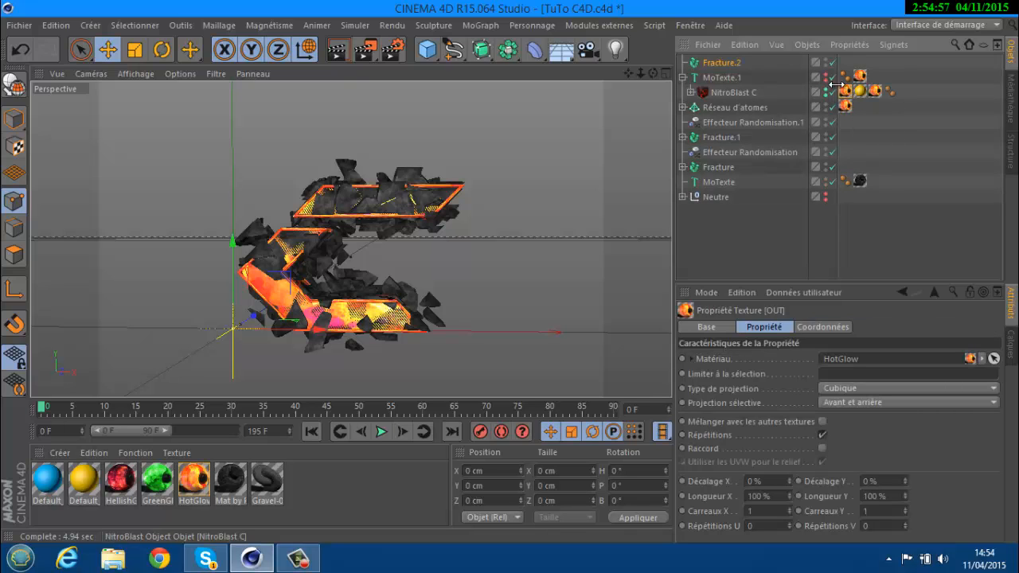
- Move all the Dynamic pieces of NitroBlast C into Fracture.2 and delete the leftover MoTexte.1
click(690, 92)
click(699, 107)
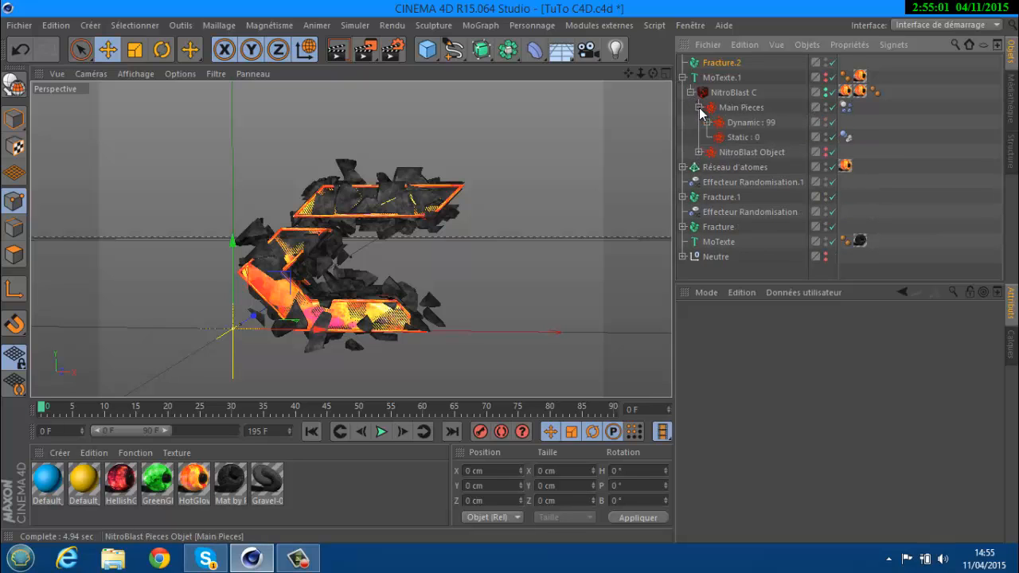
click(707, 122)
click(742, 137)
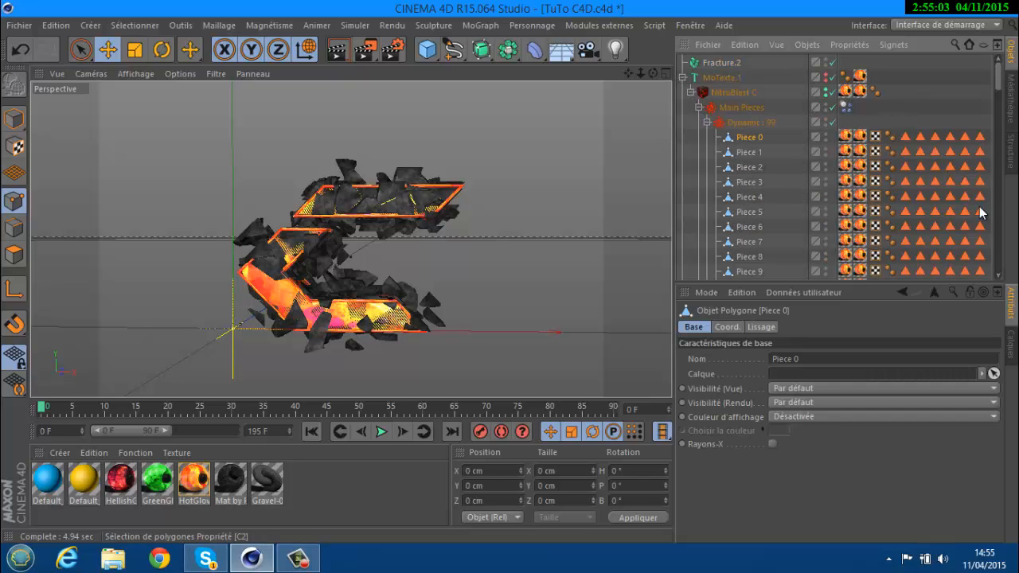
mouse_move(1001, 86)
mouse_down()
mouse_move(1000, 263)
mouse_move(999, 75)
mouse_up()
shift+click(753, 161)
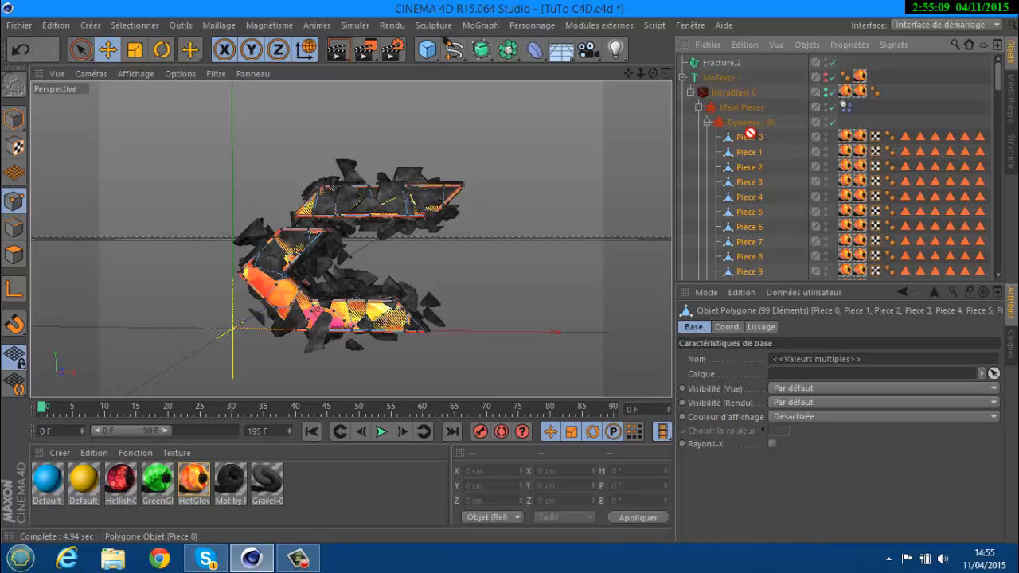
drag(749, 132, 695, 62)
click(682, 62)
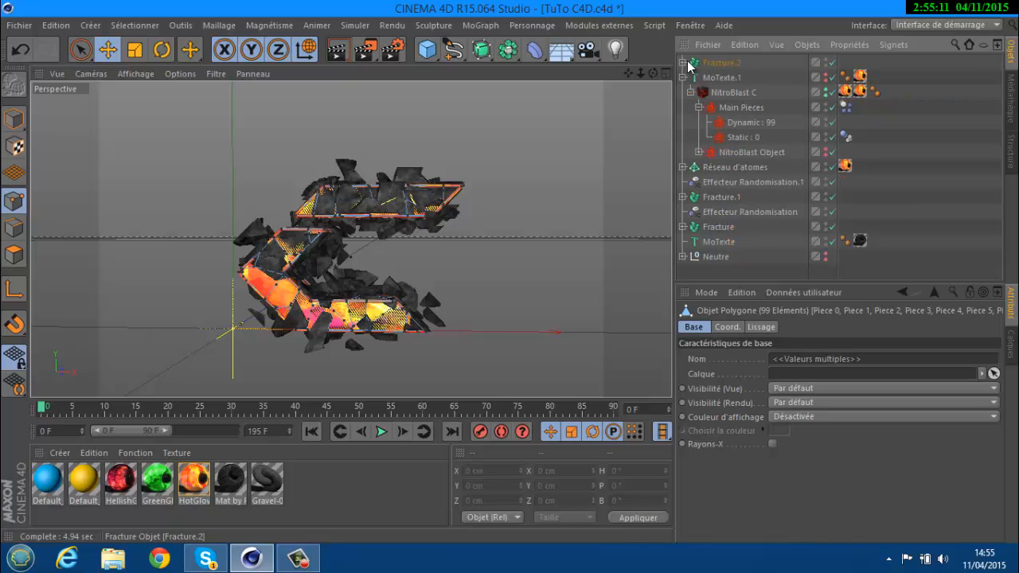
click(724, 79)
key(Delete)
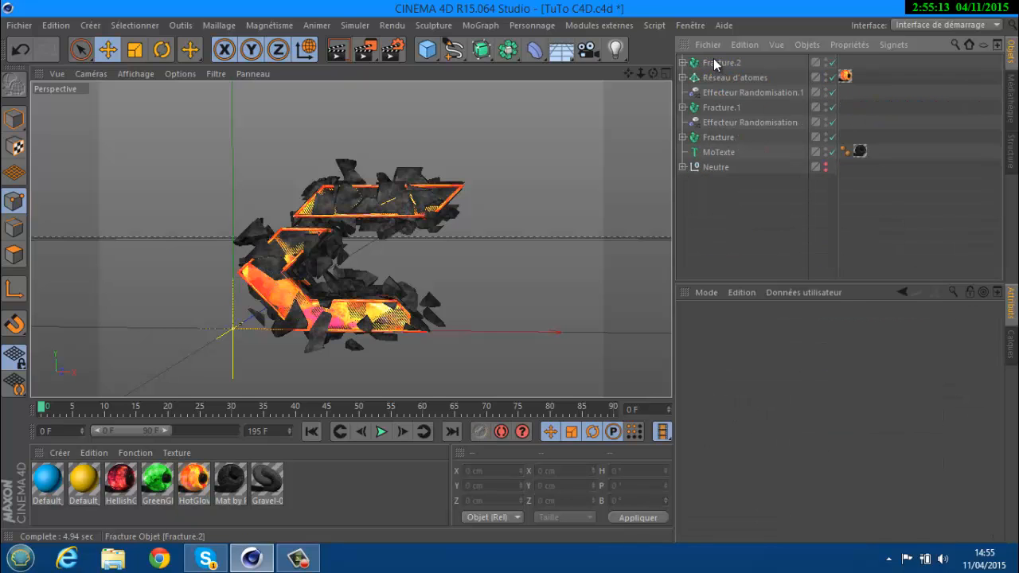
- Add a Randomisation effector to Fracture.2 and set its intensity to 30%
click(720, 63)
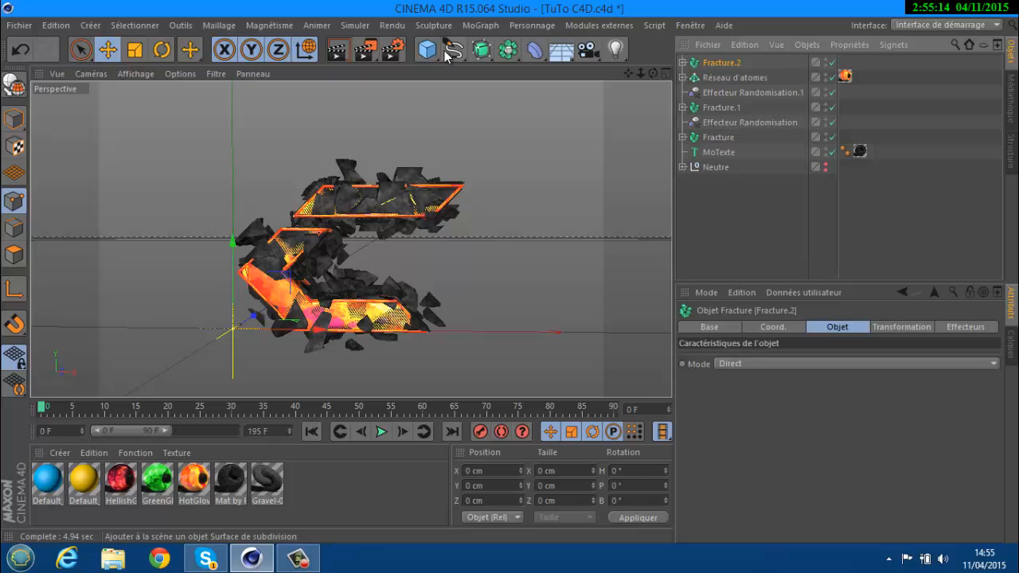
click(578, 25)
mouse_move(481, 26)
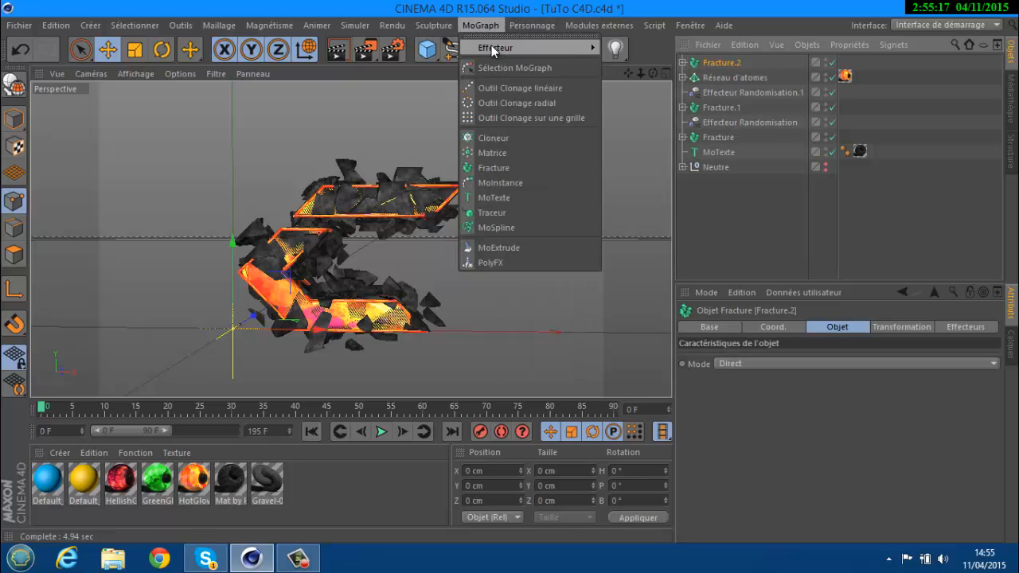
mouse_move(517, 48)
click(704, 162)
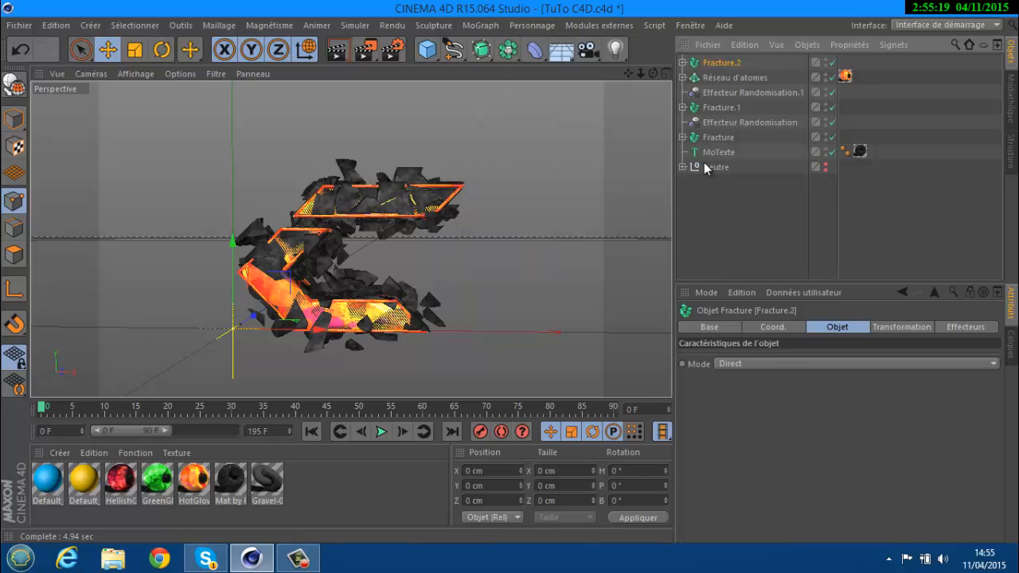
double_click(742, 372)
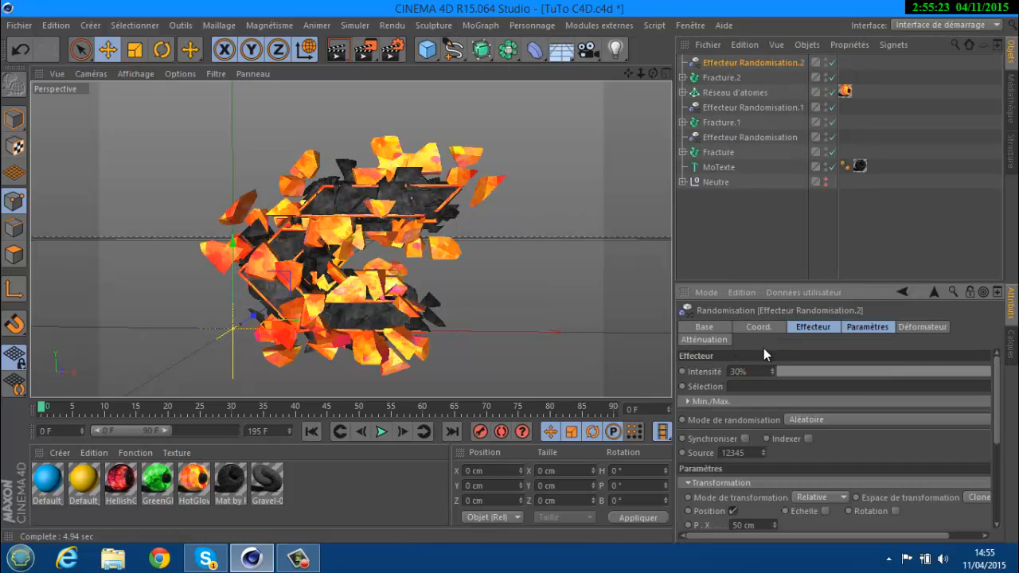
key(Return)
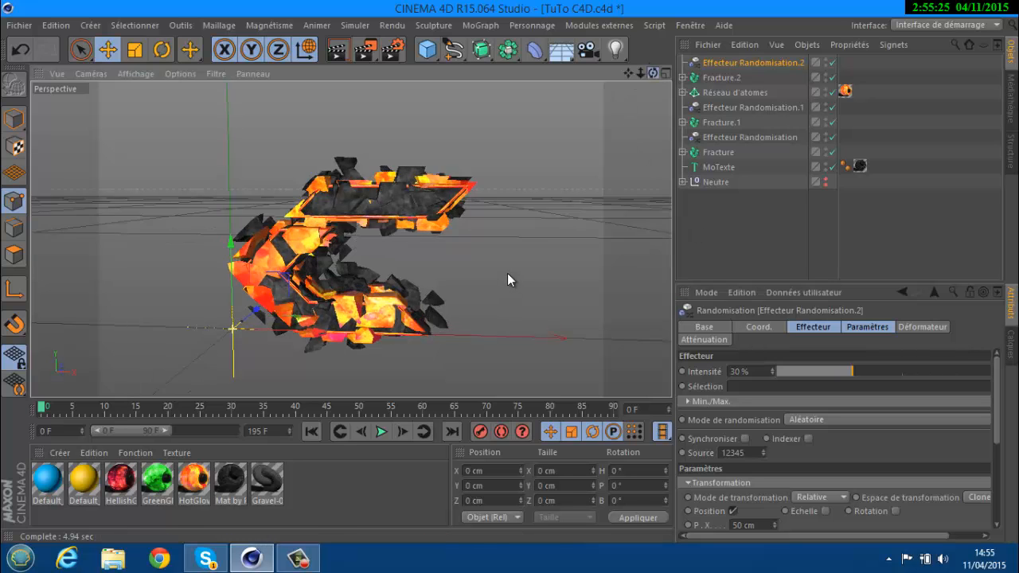
- Move Fracture.2 about 17 cm back along the Z axis and save the project
drag(508, 274, 511, 273)
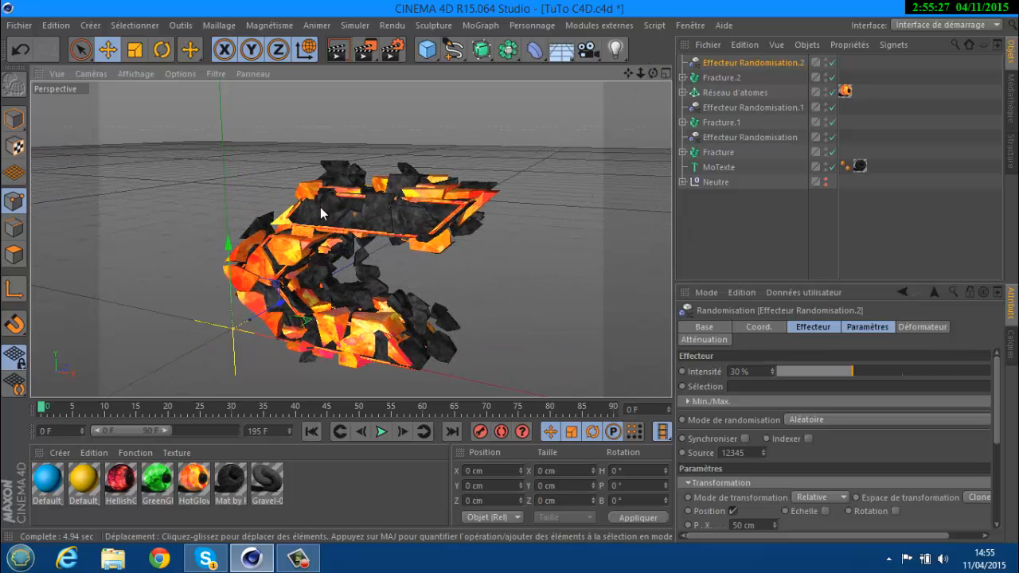
click(722, 77)
drag(242, 319, 267, 315)
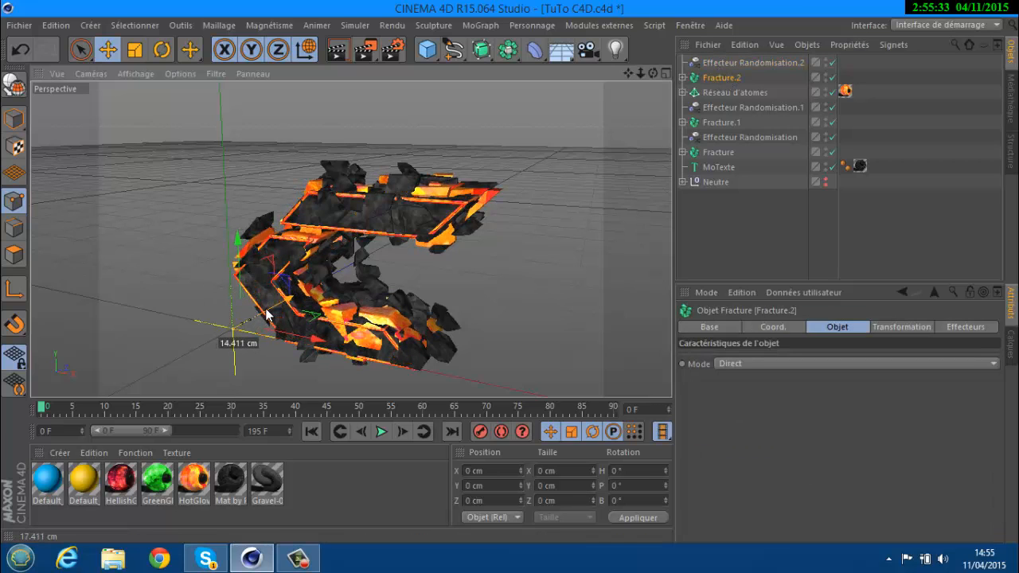
drag(653, 73, 511, 272)
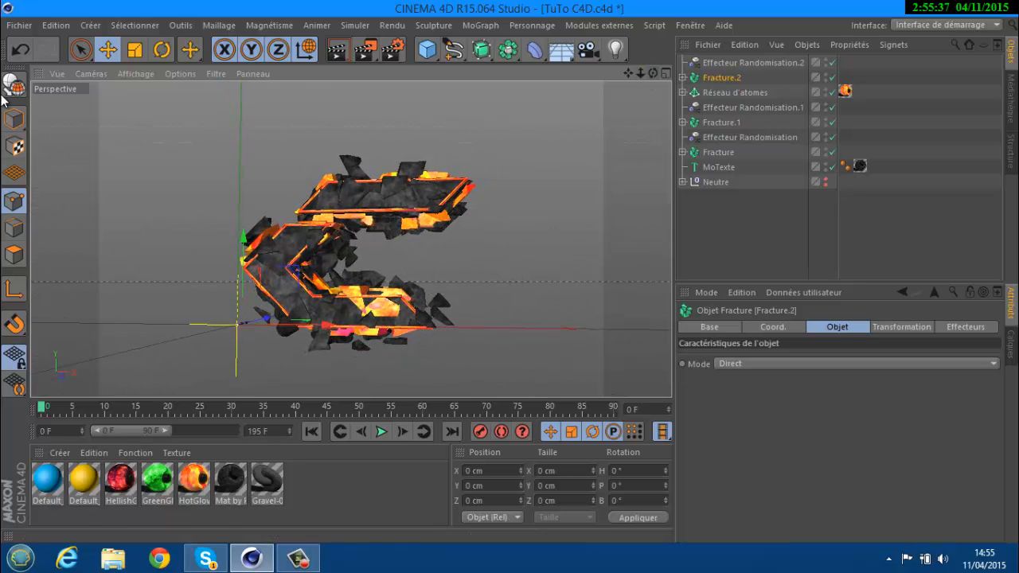
click(20, 25)
click(45, 147)
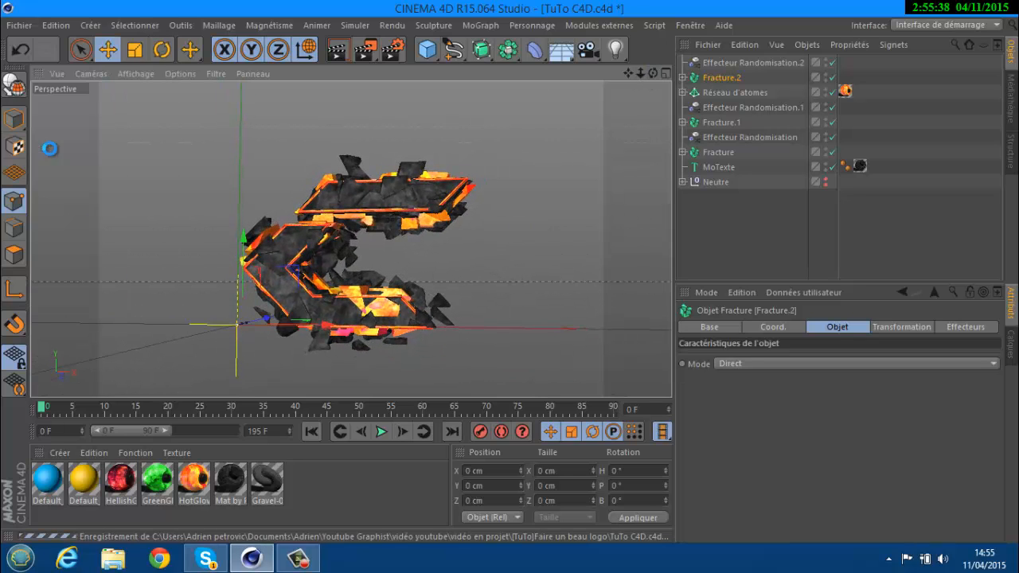
- Set the render output path to the [TuTo]Faire un beau logo folder inside vidéo youtube, vidéo en projet, keeping the suggested file name
click(393, 51)
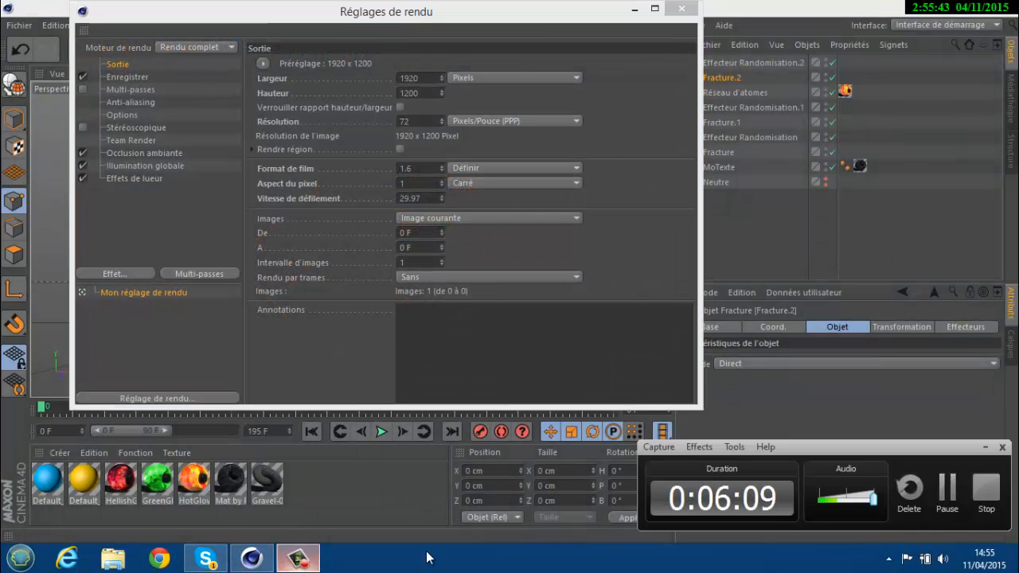
click(953, 490)
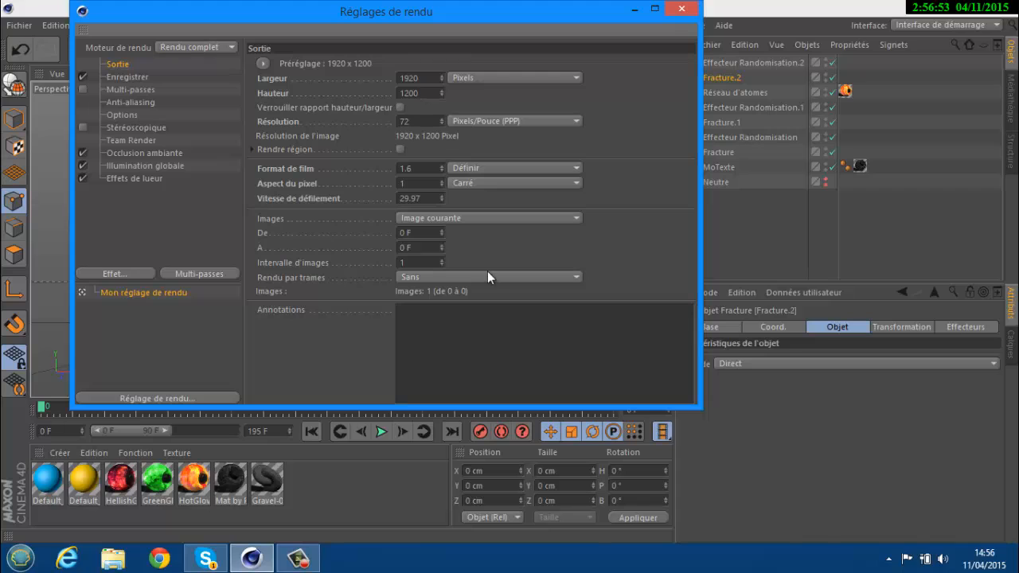
click(119, 75)
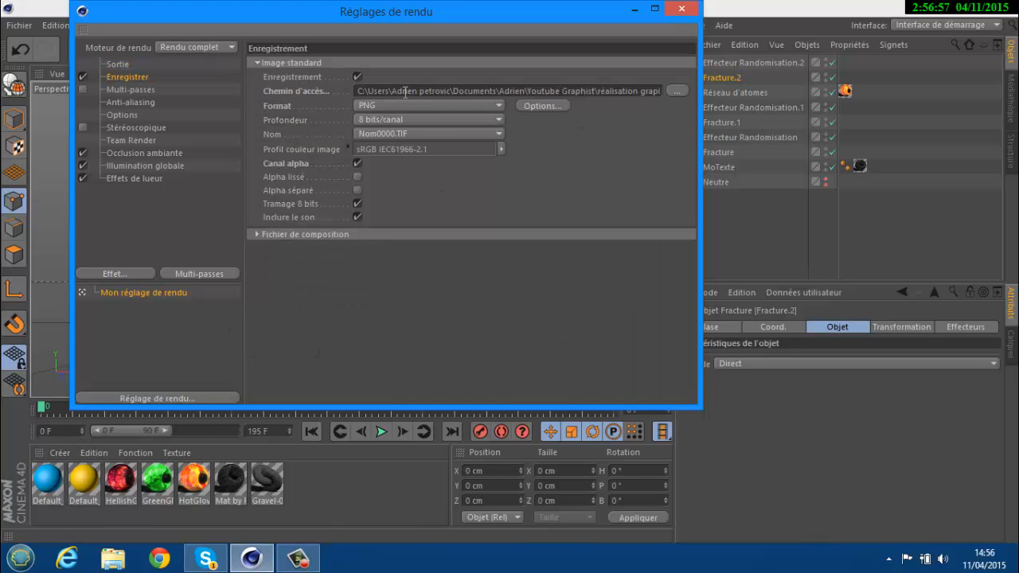
click(675, 92)
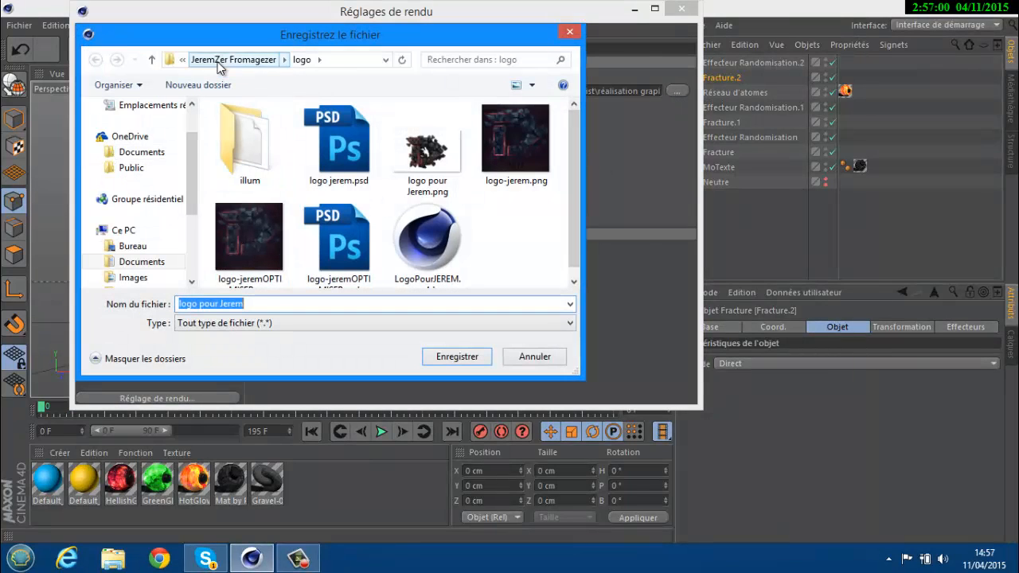
click(215, 60)
click(211, 59)
click(211, 59)
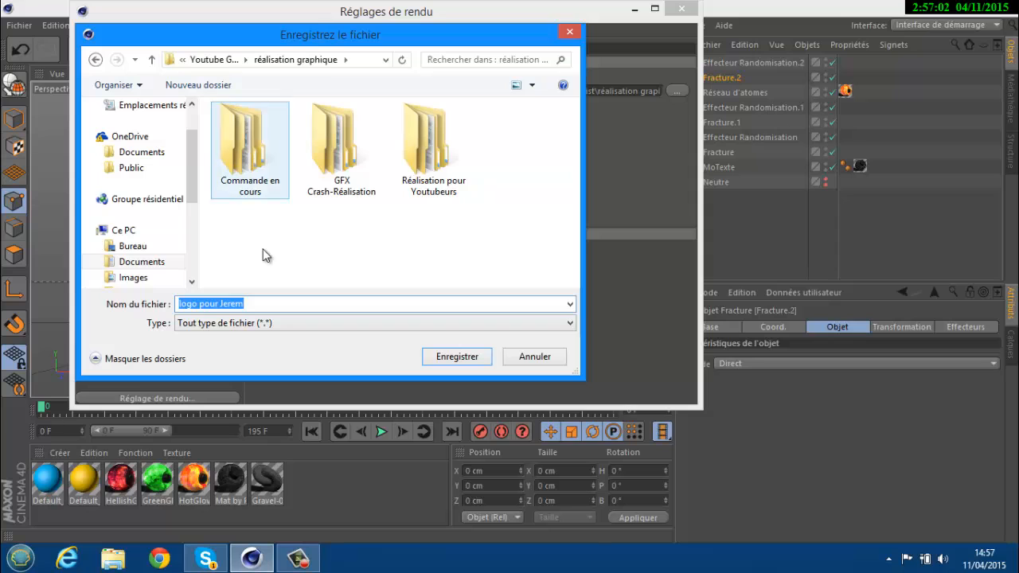
click(94, 58)
click(94, 58)
click(95, 58)
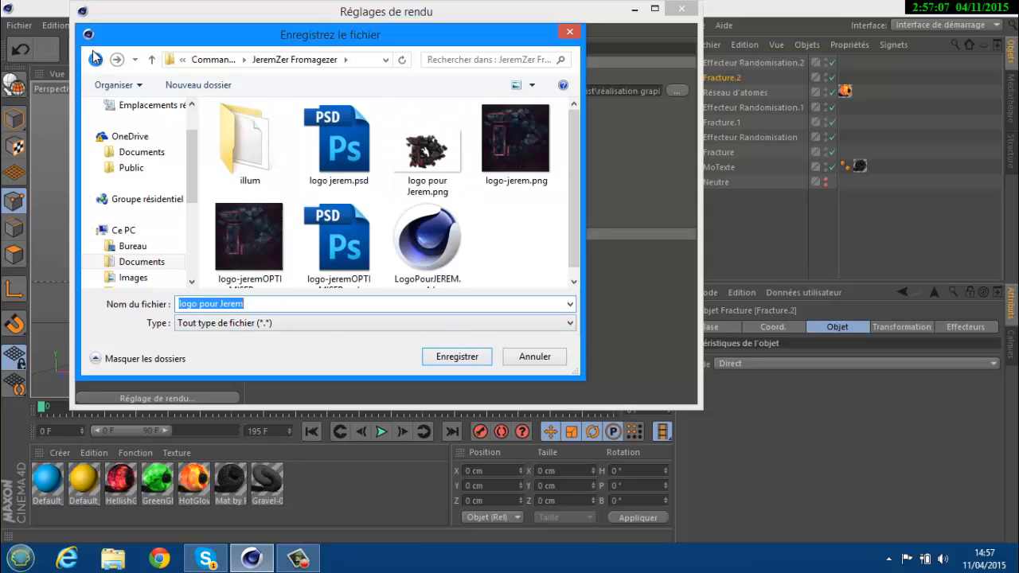
click(210, 63)
click(210, 63)
click(210, 63)
click(210, 63)
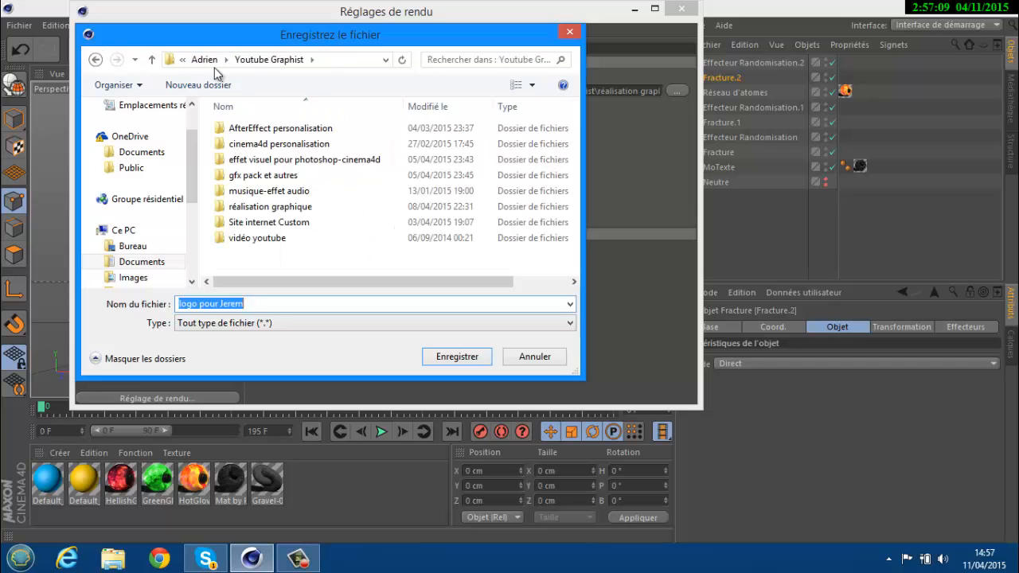
double_click(257, 232)
click(285, 144)
double_click(286, 145)
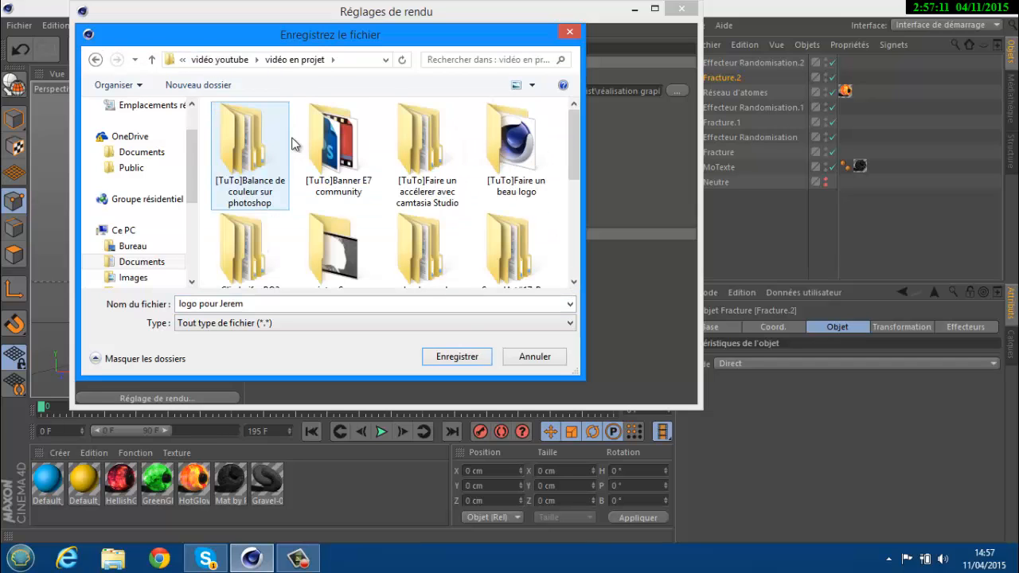
double_click(516, 143)
click(449, 357)
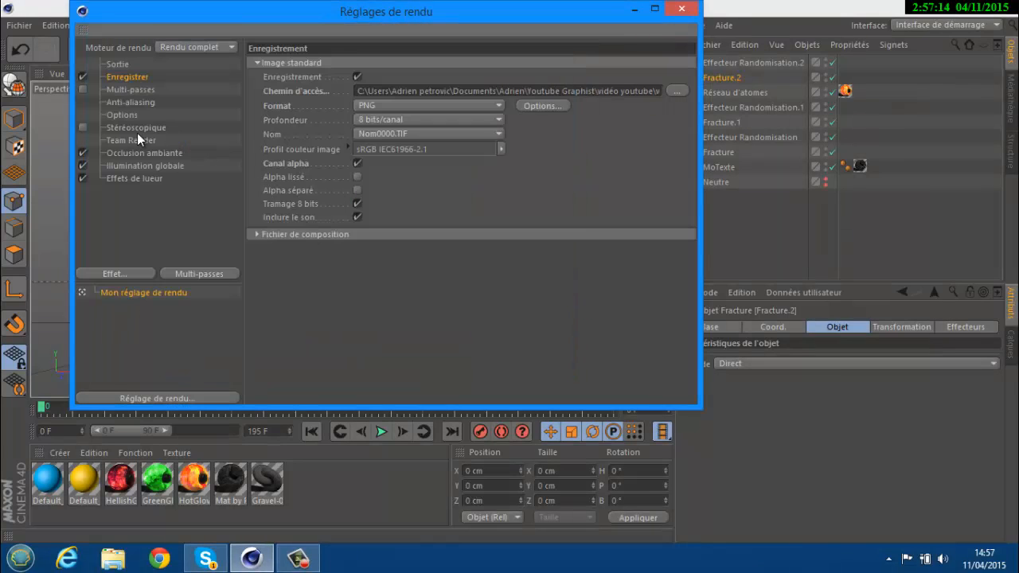
- Review the render settings' anti-aliasing options and the list of available render effects, and close the settings
click(124, 89)
click(128, 101)
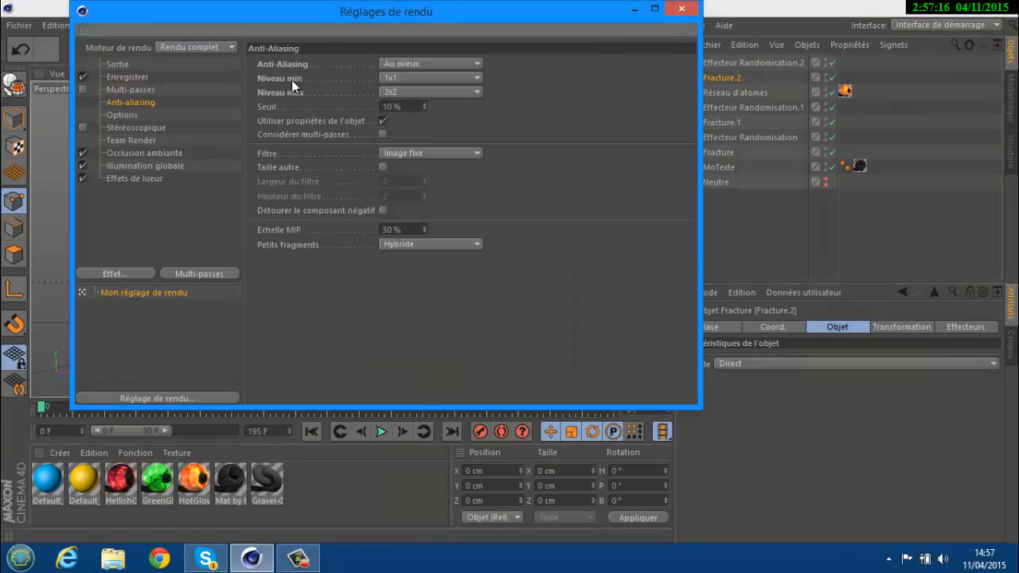
click(427, 66)
click(427, 66)
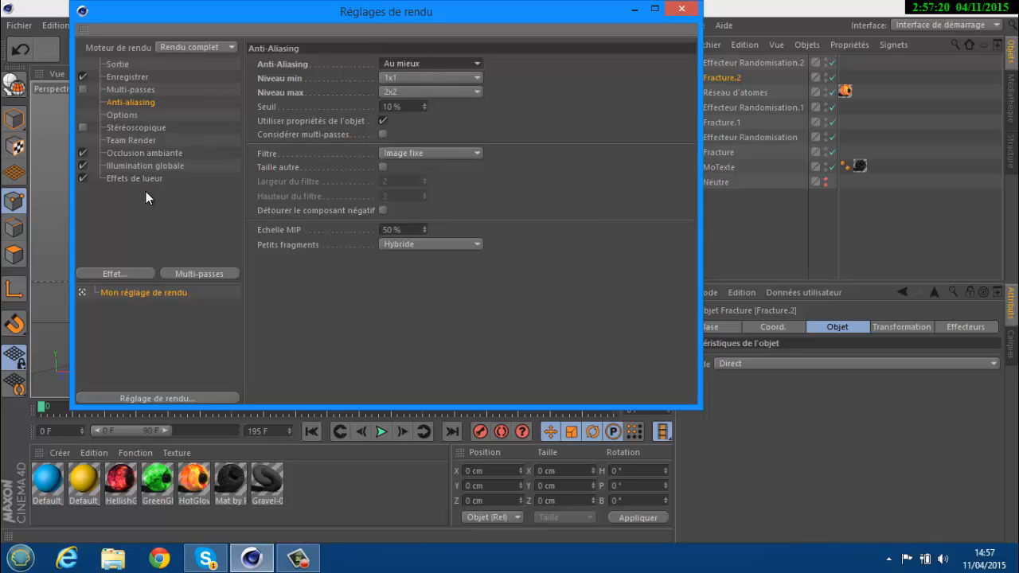
click(115, 274)
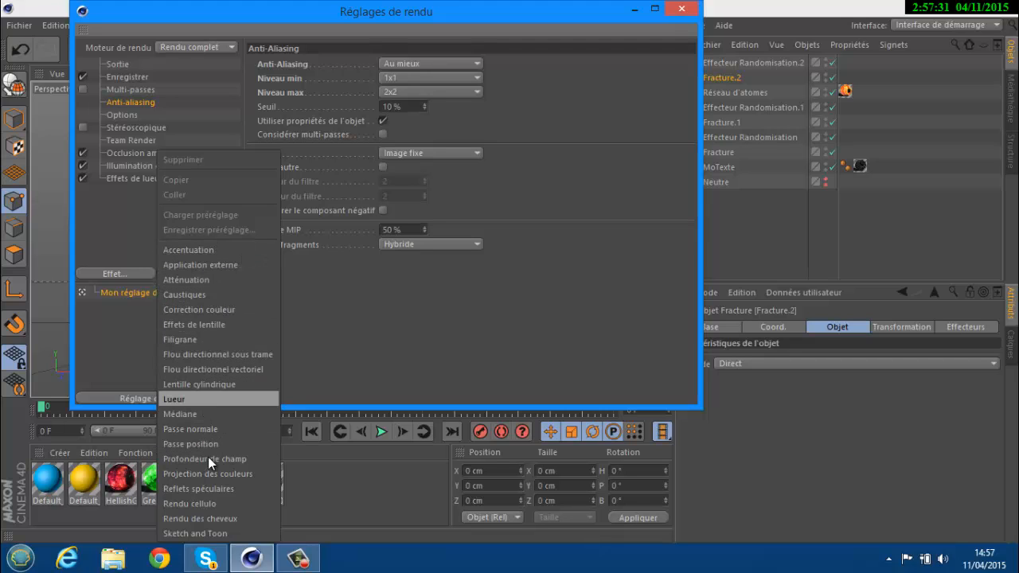
click(115, 241)
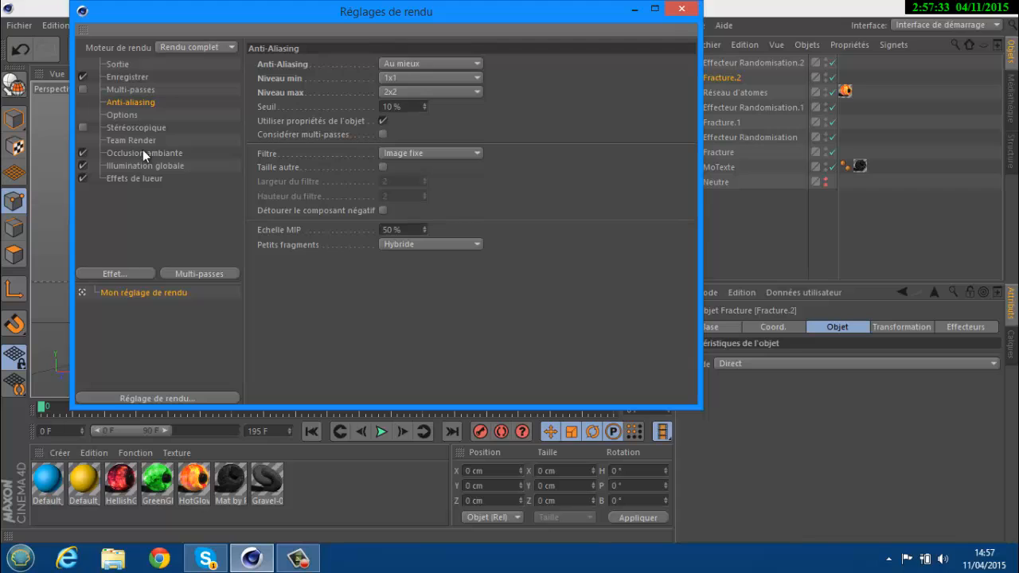
click(105, 271)
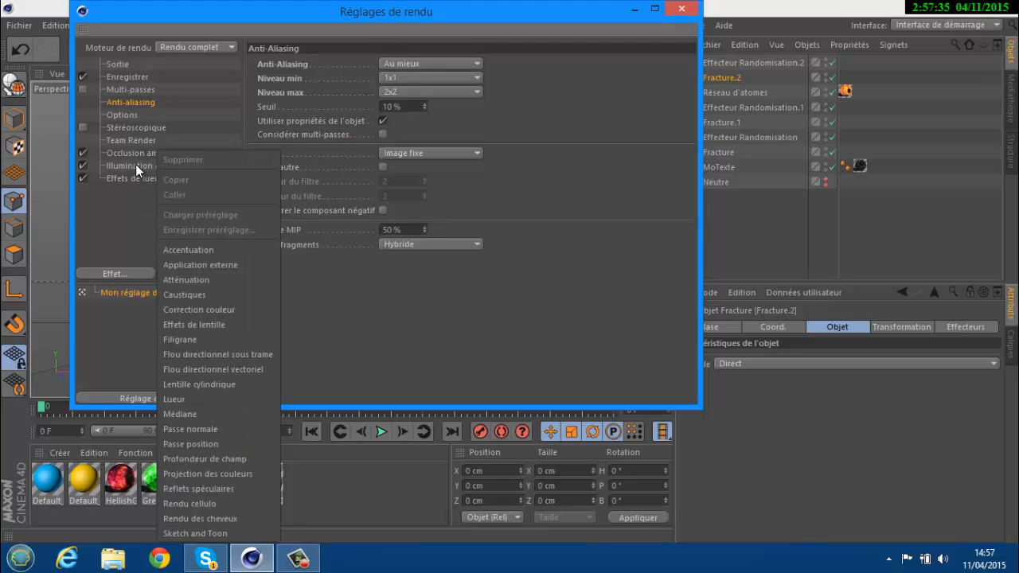
click(126, 225)
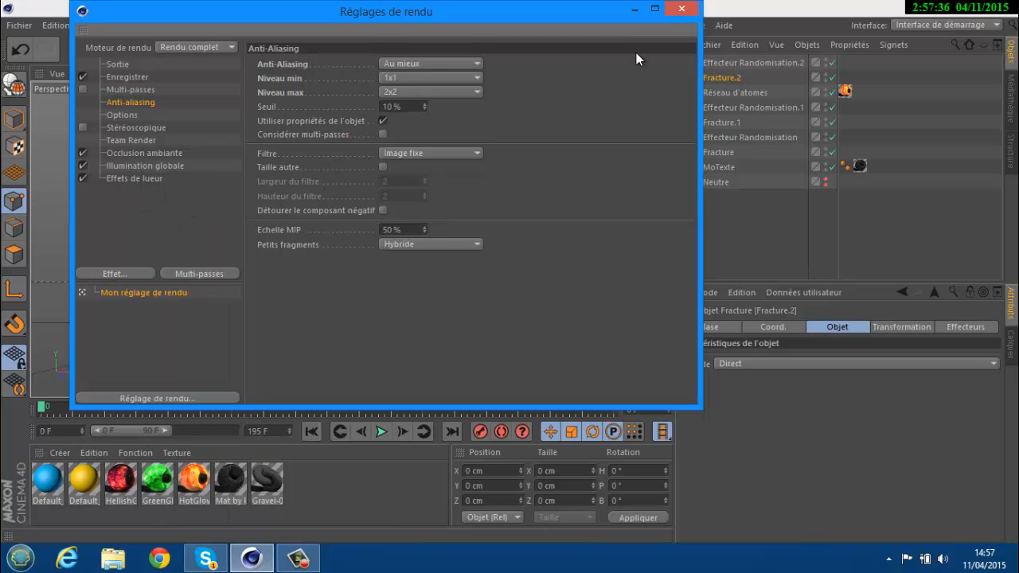
click(681, 11)
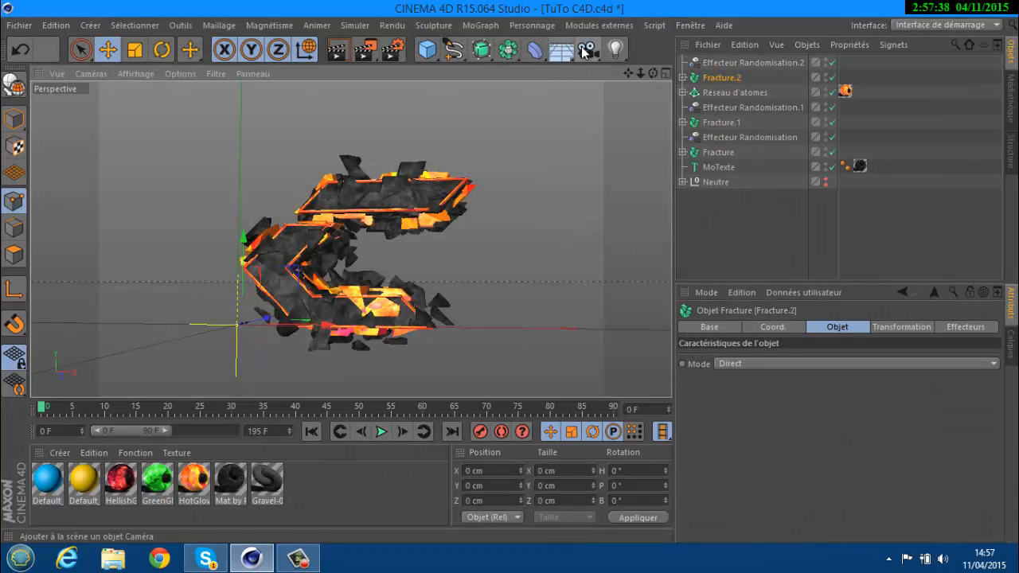
- Add a Camera object to the scene from the current front view of the logo
click(587, 51)
click(620, 71)
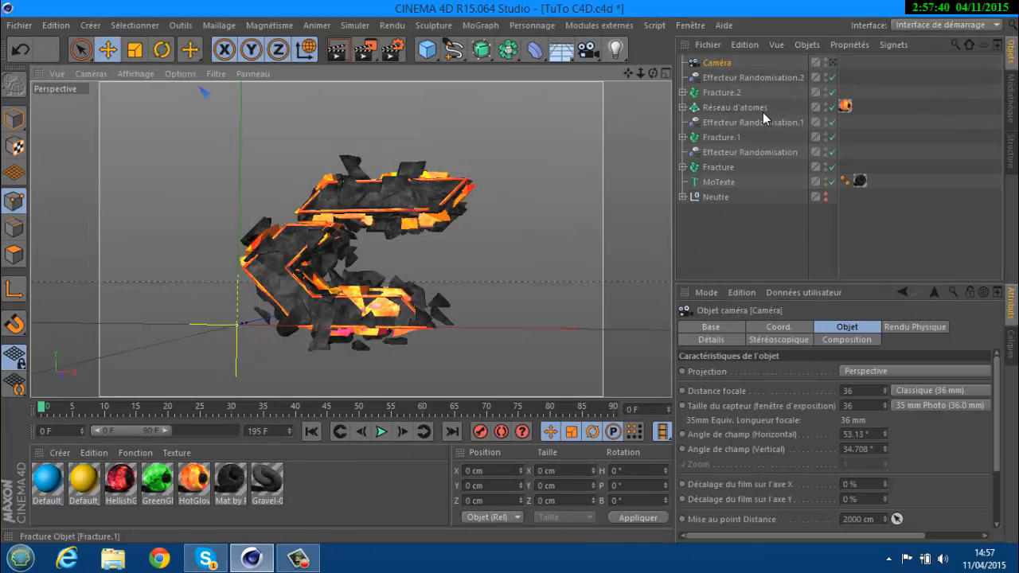
- Look through the new camera, reframe the C logo so it sits centred in the shot, and record a keyframe for the camera
click(833, 63)
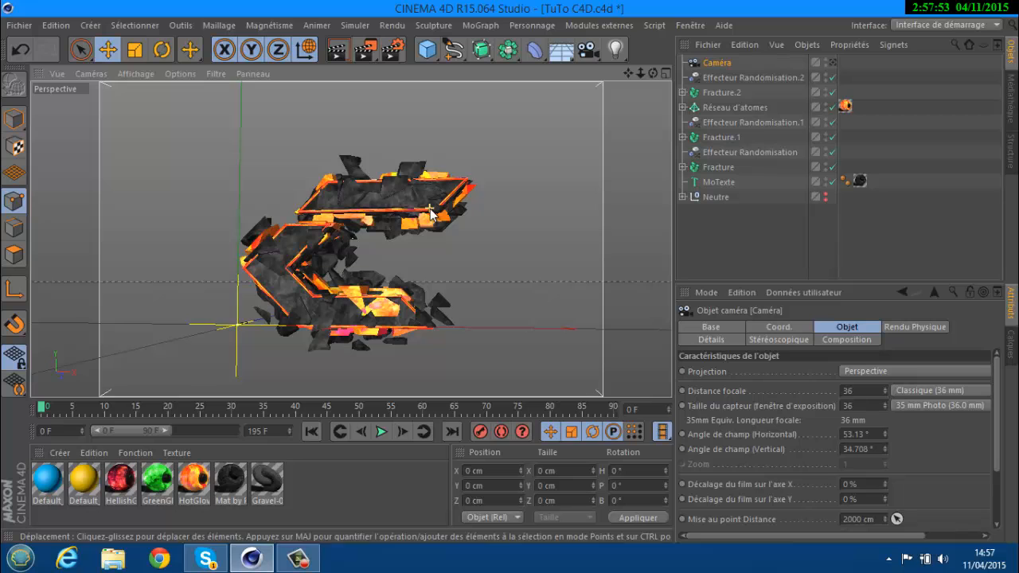
click(833, 63)
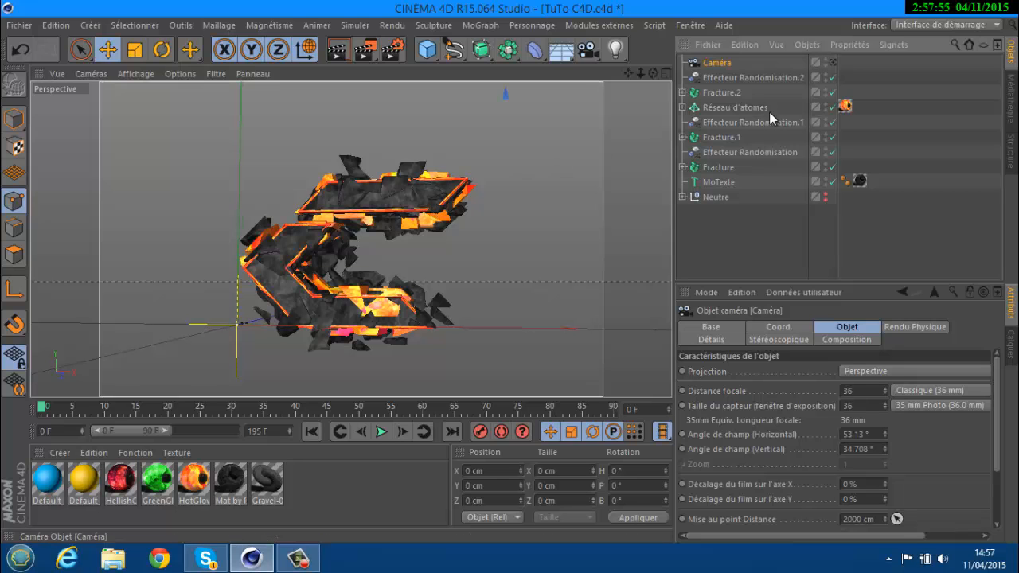
scroll(375, 280, down, 3)
scroll(375, 281, up, 4)
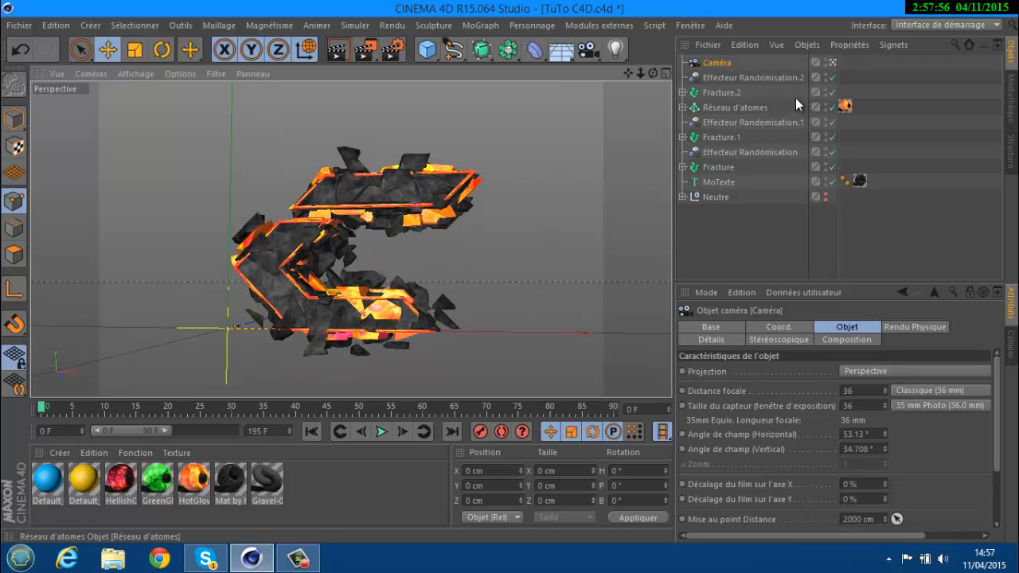
scroll(389, 249, up, 2)
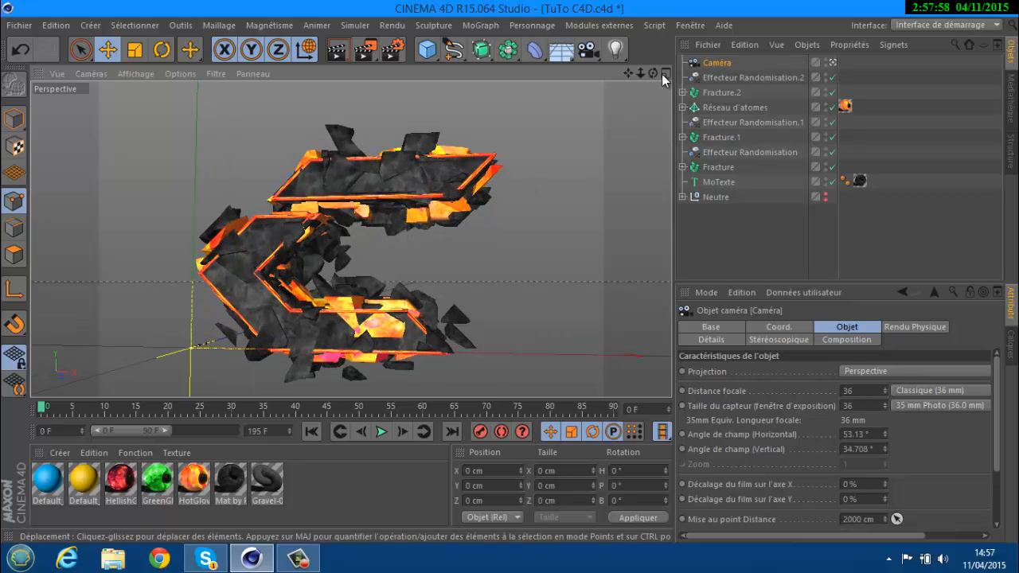
drag(626, 73, 510, 272)
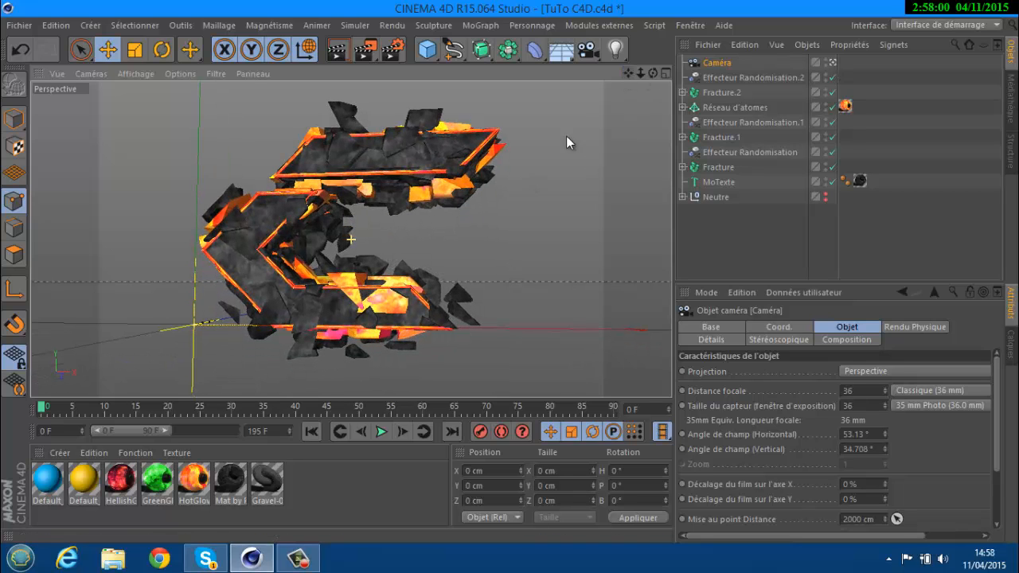
scroll(506, 180, down, 2)
drag(626, 74, 504, 277)
click(483, 432)
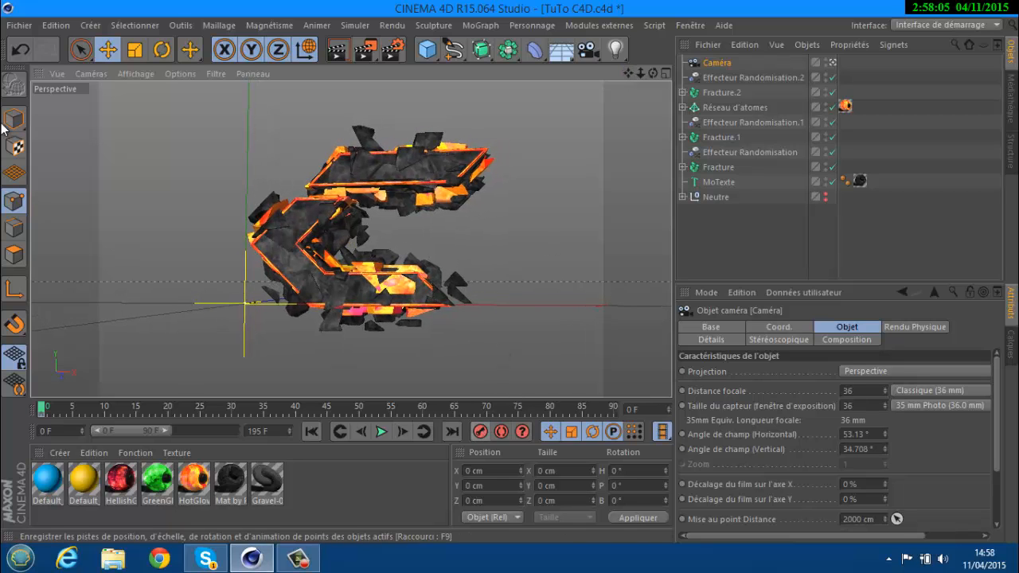
- Save the project and render the scene in the picture viewer, inspecting the logo area of the image
click(19, 25)
click(36, 145)
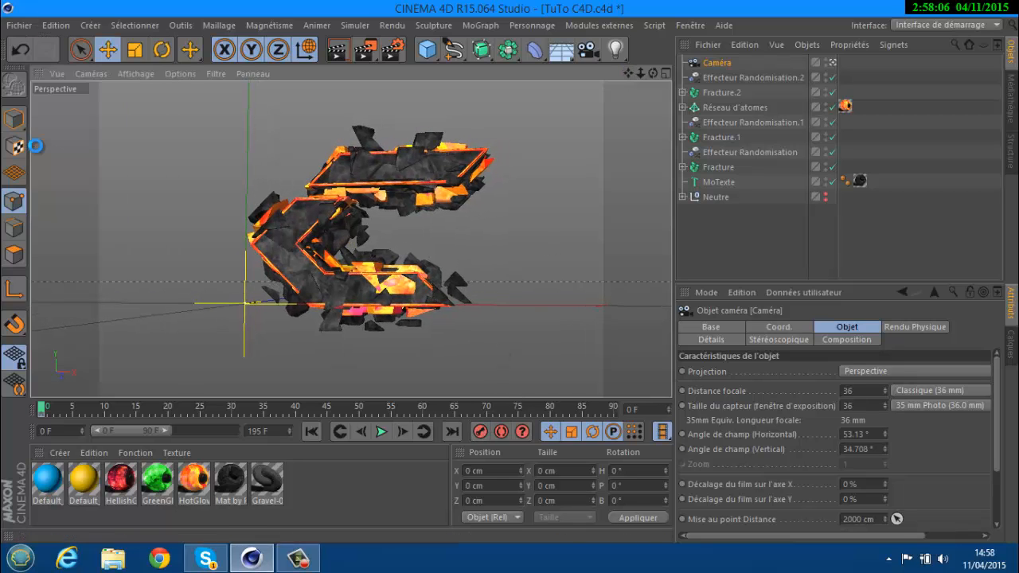
click(370, 52)
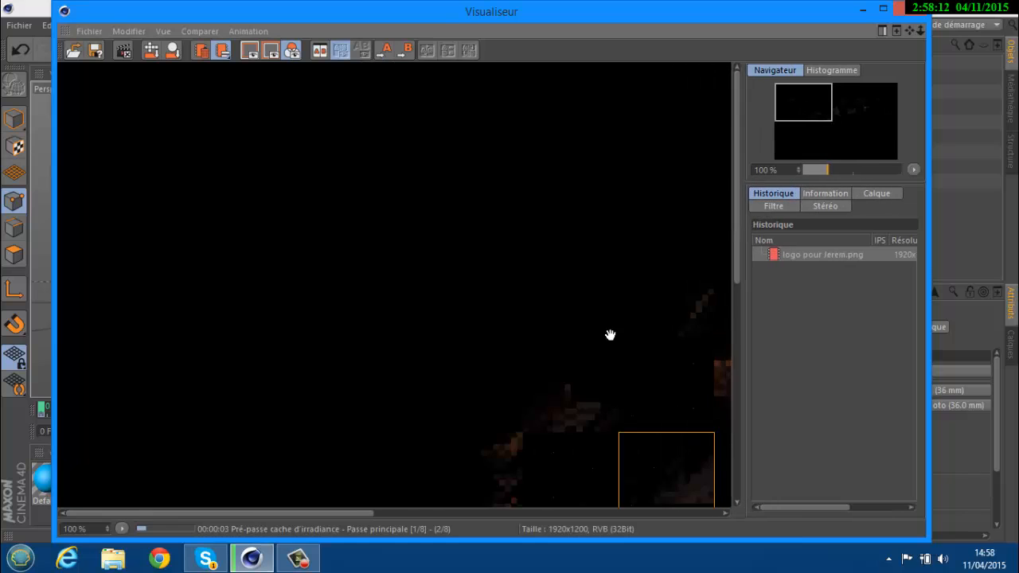
drag(610, 335, 257, 219)
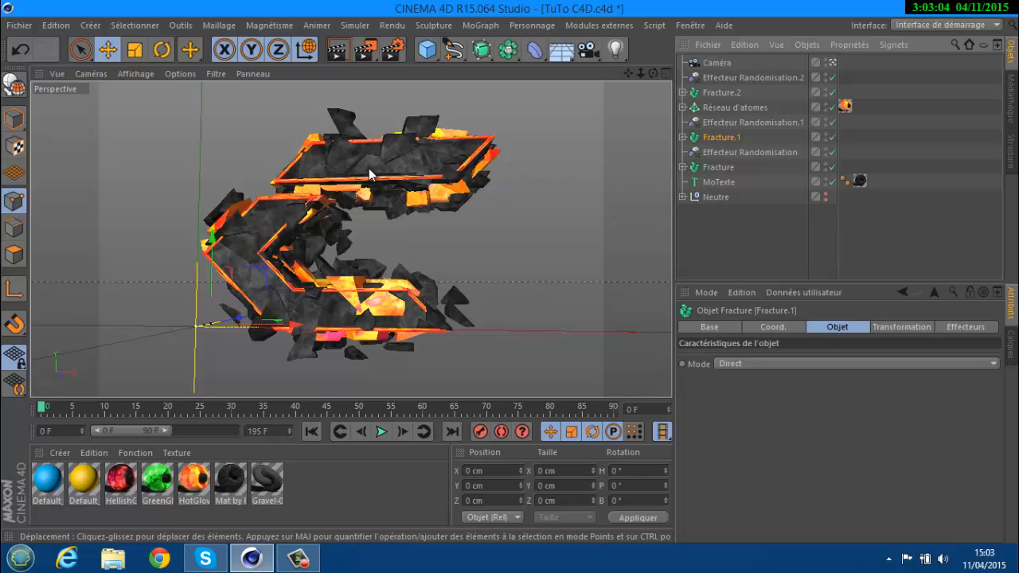
- Disable the MoTexte object and add a standard Light object to the scene
click(751, 183)
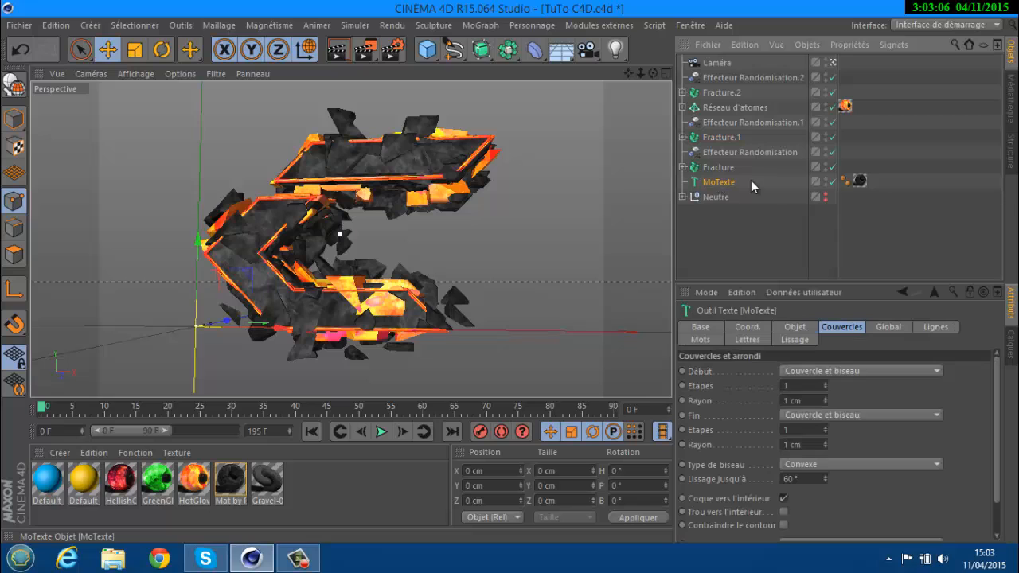
click(833, 183)
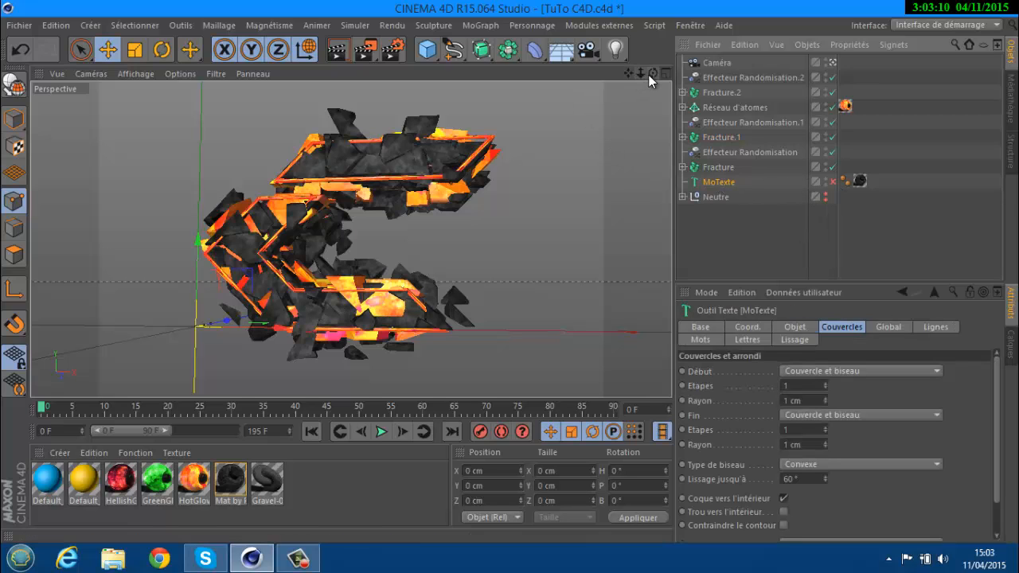
drag(616, 50, 637, 70)
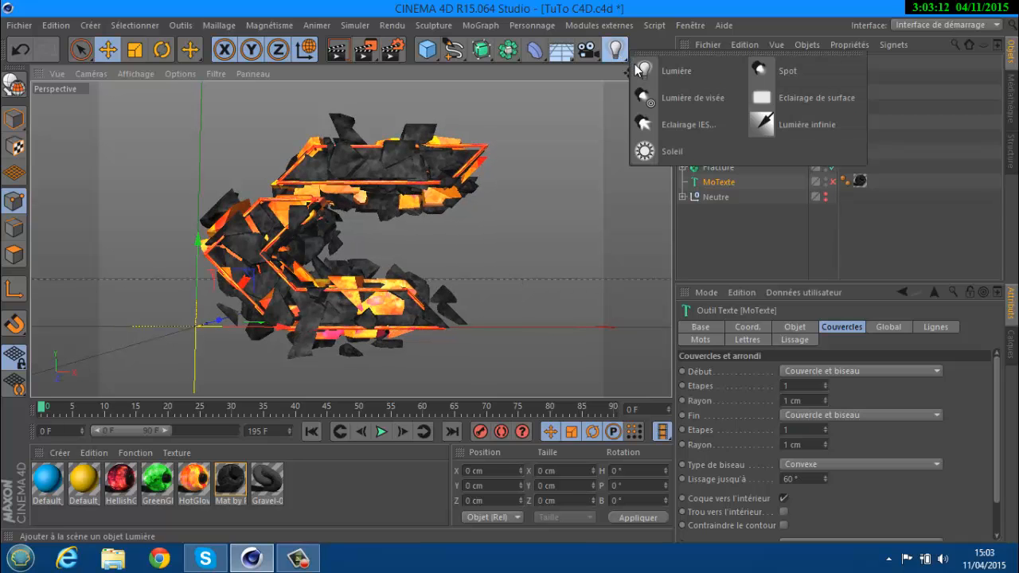
click(637, 70)
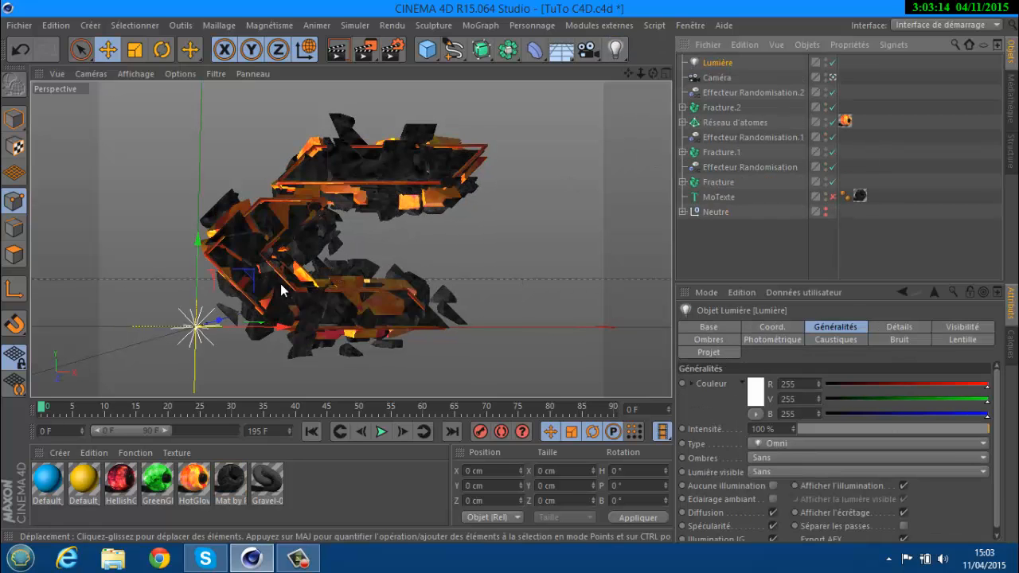
- Pull the light forward in front of the C logo and reframe the camera closer on the logo
scroll(302, 199, down, 3)
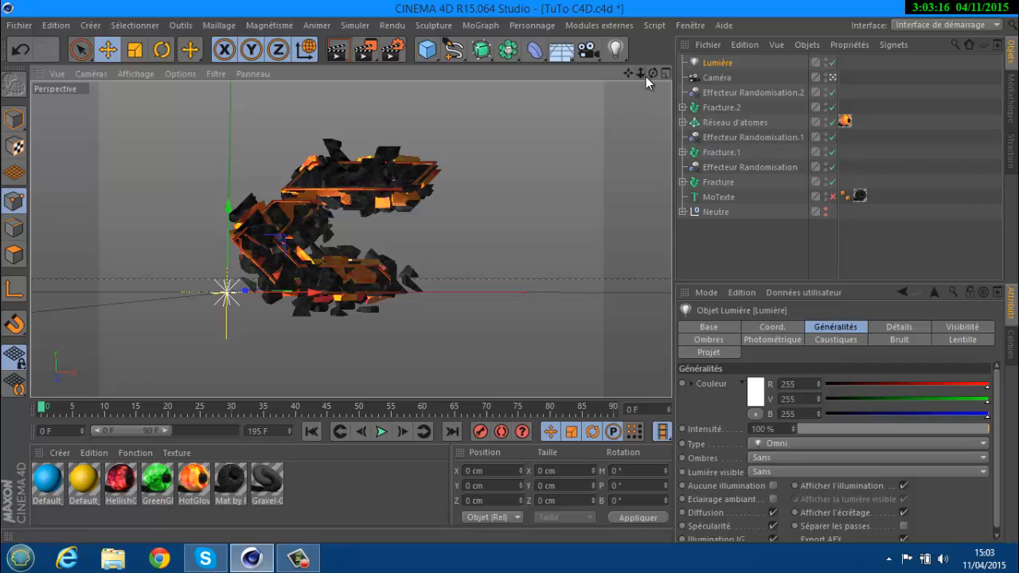
mouse_move(653, 73)
mouse_down()
mouse_move(509, 272)
mouse_move(653, 73)
mouse_up()
drag(255, 285, 173, 345)
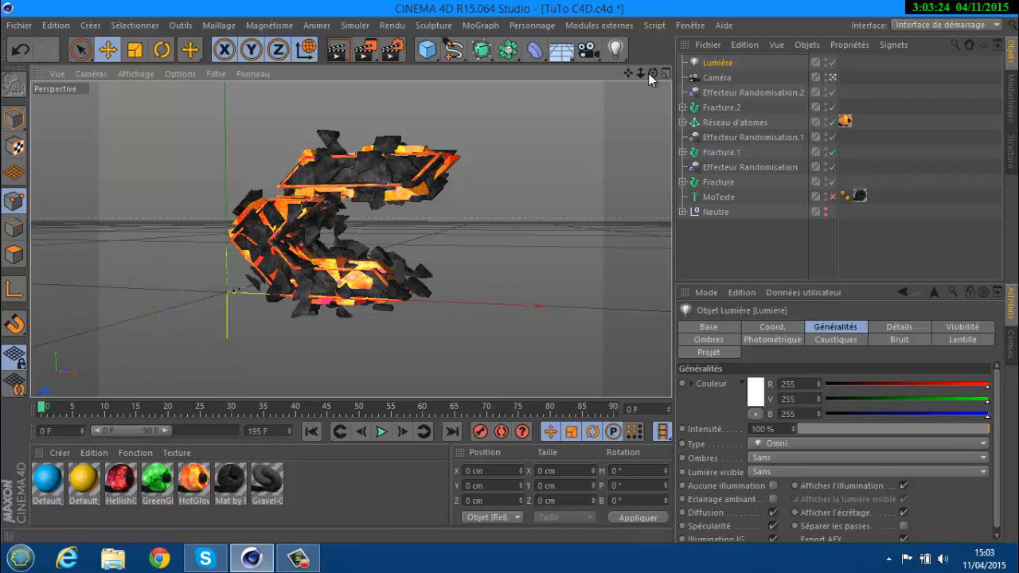
drag(651, 74, 351, 151)
mouse_move(630, 74)
mouse_down()
mouse_move(516, 272)
mouse_move(629, 74)
mouse_up()
scroll(336, 219, up, 2)
scroll(334, 225, up, 1)
- Save the project and render the relit logo to the picture viewer, accepting the render prompt
click(19, 25)
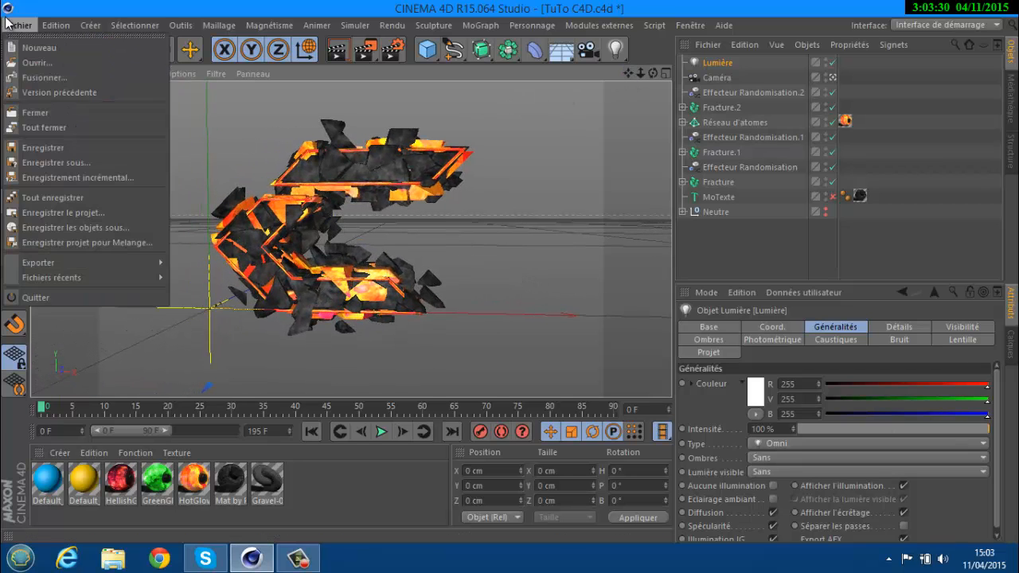
click(31, 146)
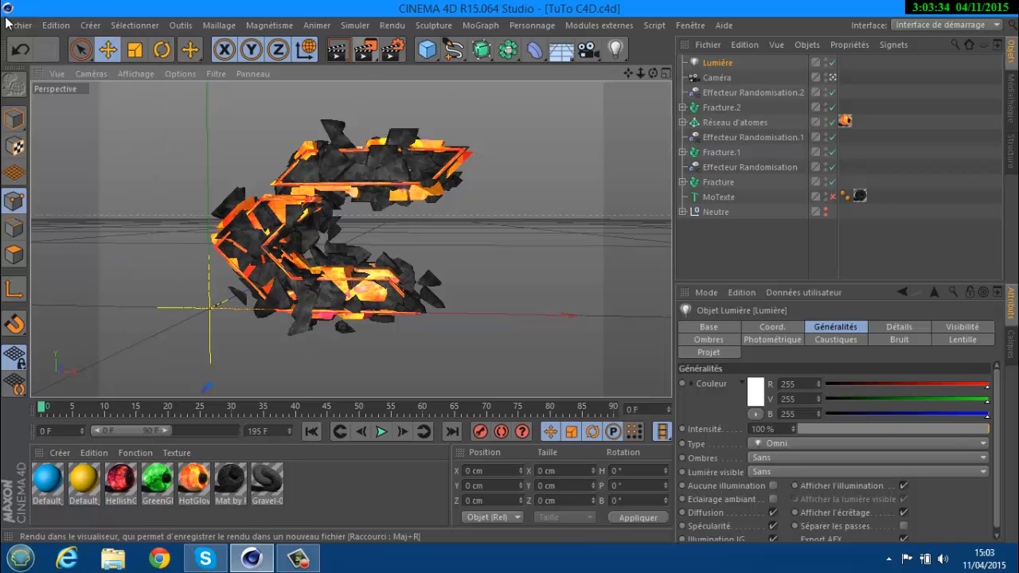
key(shift+r)
key(Return)
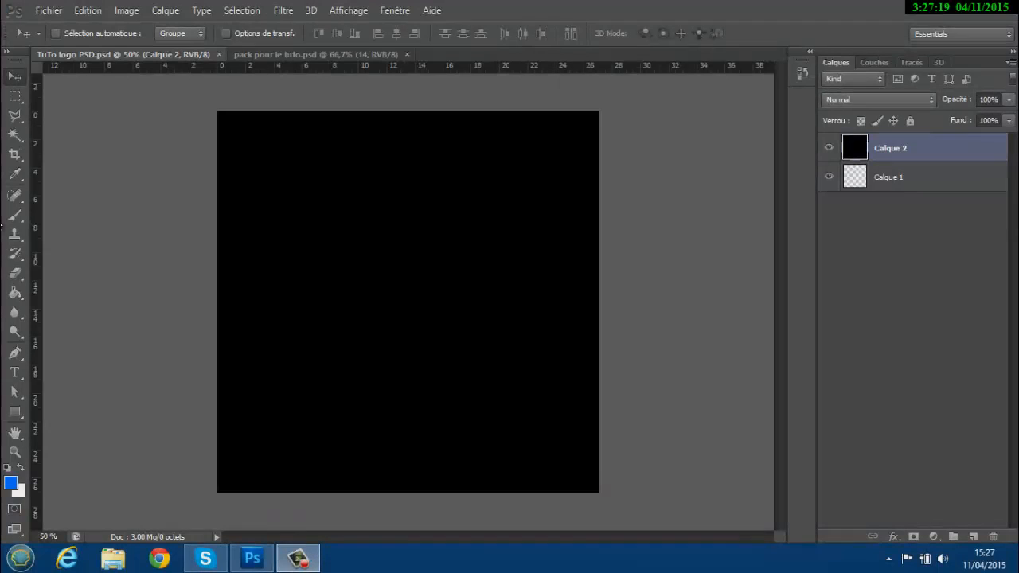
- In Photoshop, import the rendered logo PNG into TuTo logo PSD.psd and enlarge it to about 64% before committing the placement
click(35, 9)
click(94, 256)
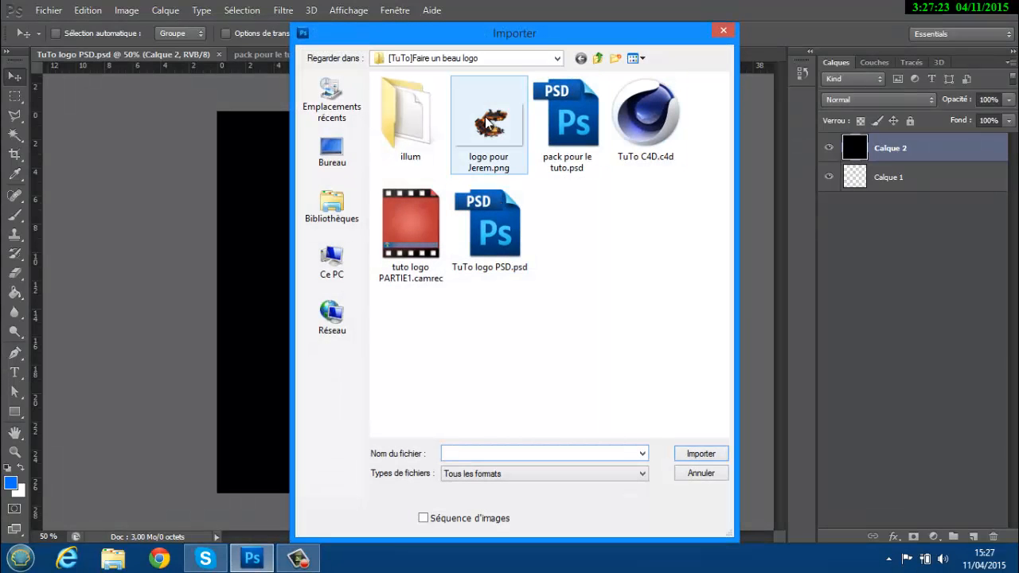
double_click(488, 121)
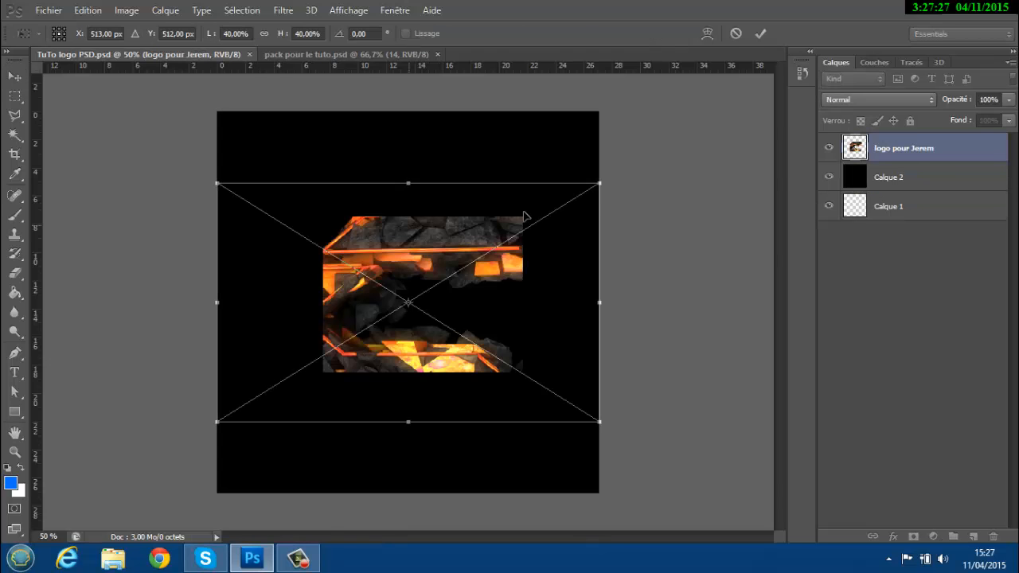
drag(604, 183, 643, 156)
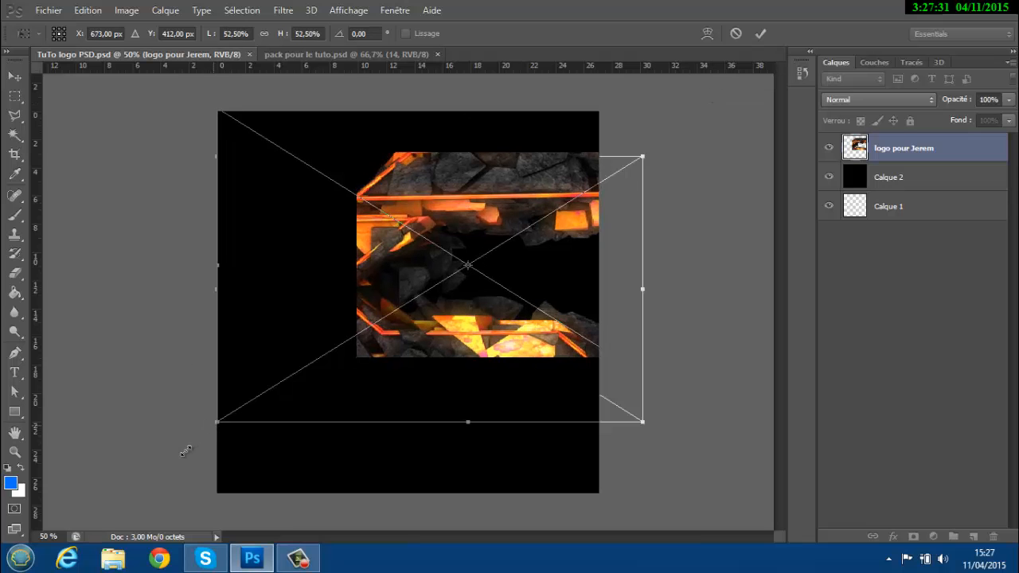
drag(186, 451, 183, 491)
click(761, 34)
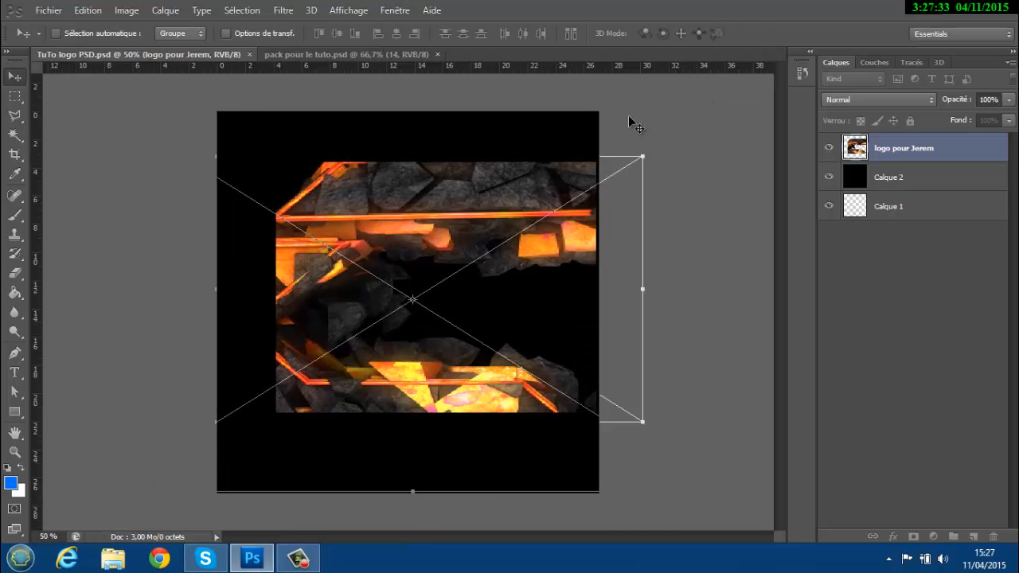
- Scale the placed logo up to about 74% and reposition it in the centre of the black canvas
drag(434, 281, 423, 288)
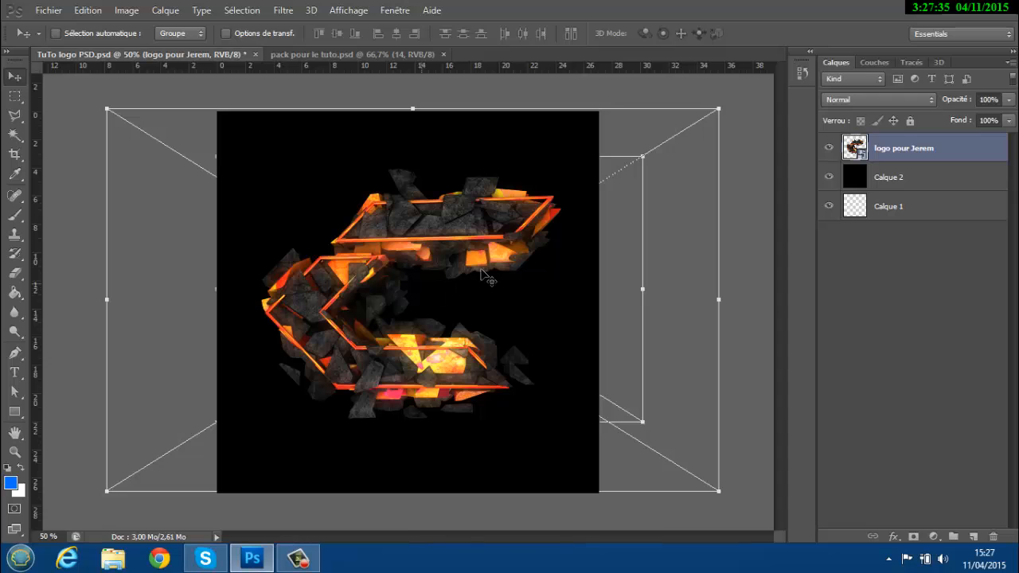
key(ctrl+t)
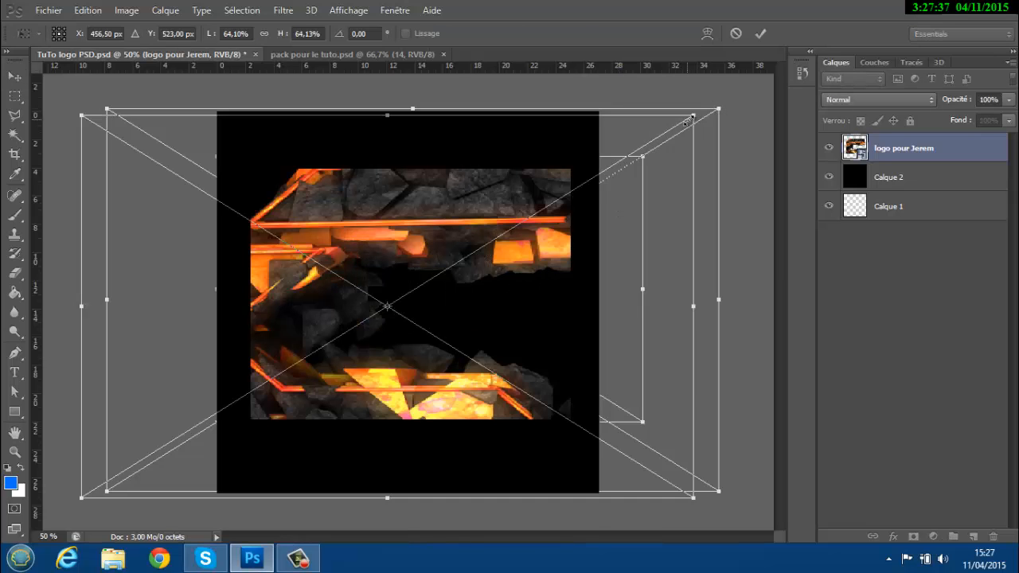
drag(718, 101, 769, 11)
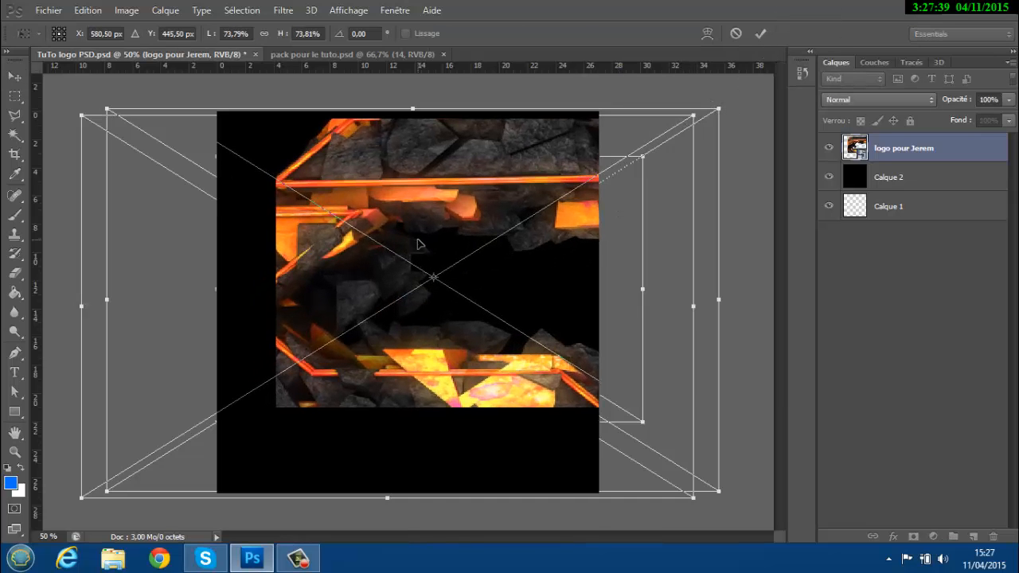
alt+scroll(421, 244, down, 2)
alt+scroll(389, 257, down, 2)
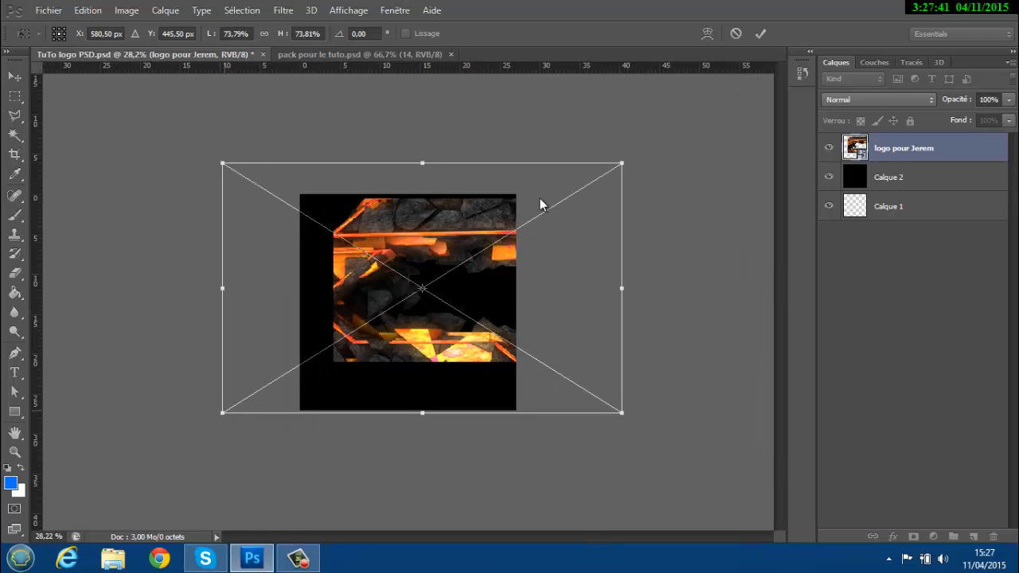
click(759, 34)
drag(443, 285, 411, 301)
alt+scroll(408, 302, up, 3)
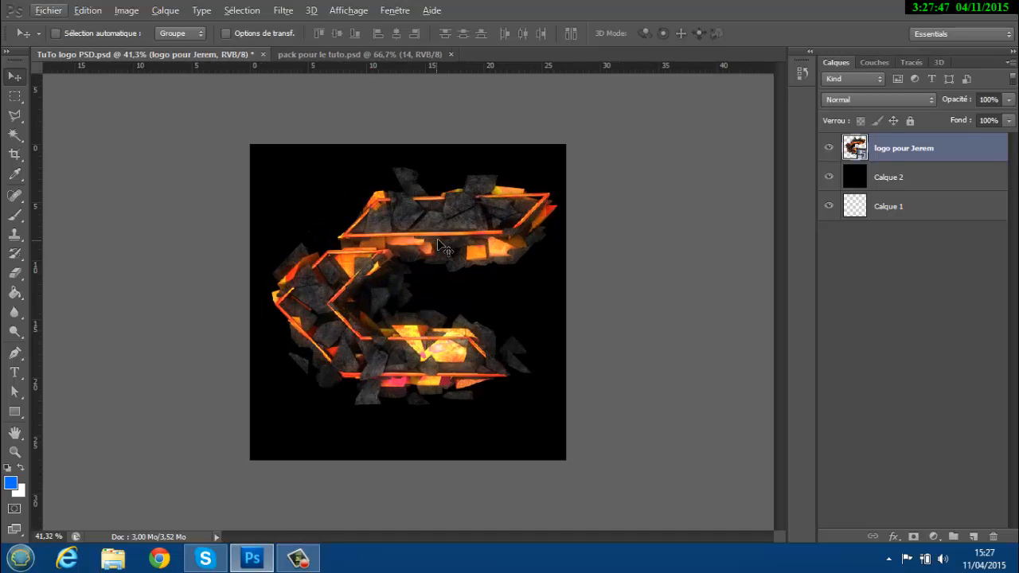
- Rasterize the logo layer and place a duplicate of it directly beneath the original
right_click(893, 145)
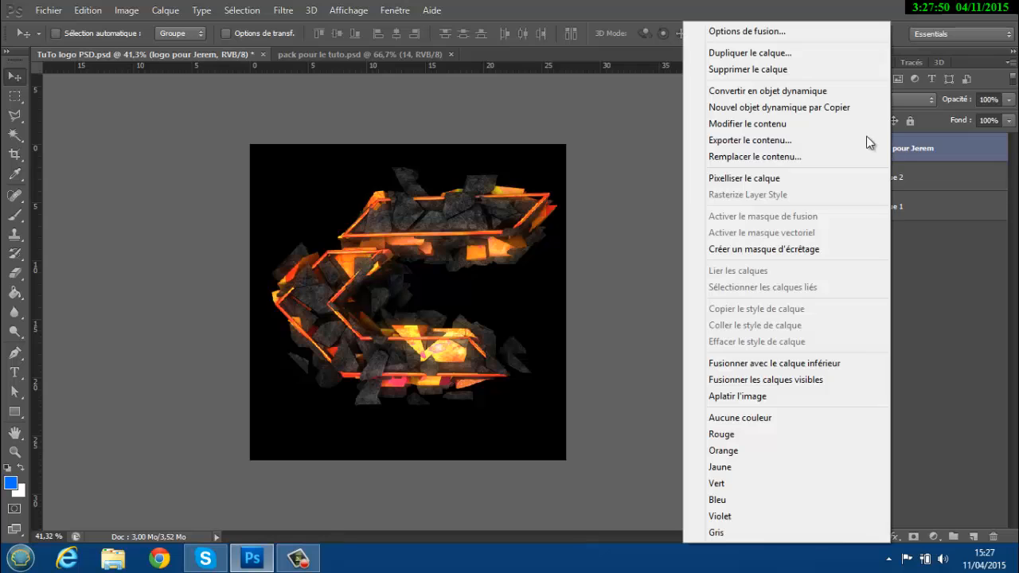
click(750, 178)
key(ctrl+j)
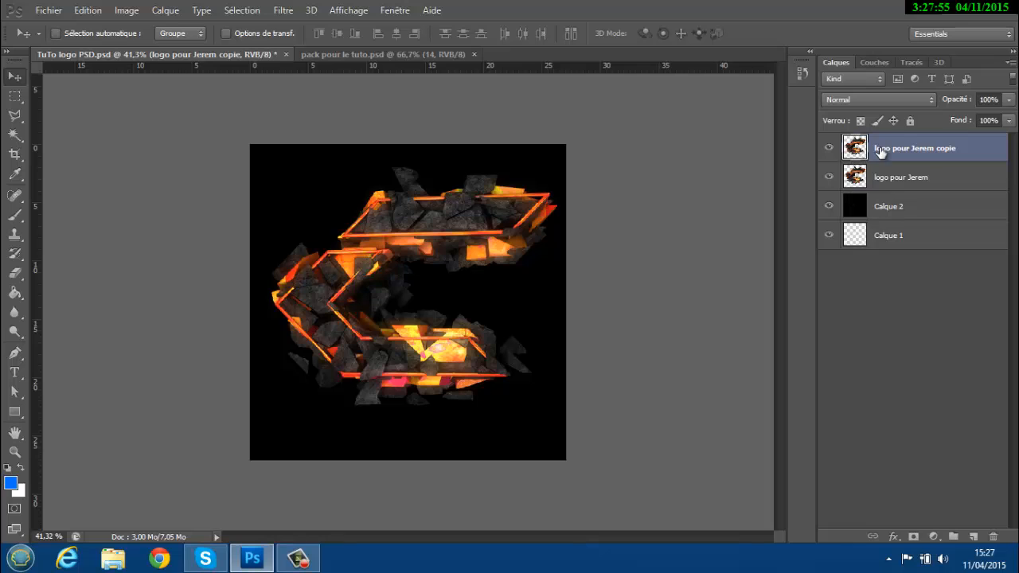
drag(880, 151, 886, 200)
- Apply a directional blur to the duplicated logo layer with an angle of 0° and a distance of 30 pixels
click(284, 9)
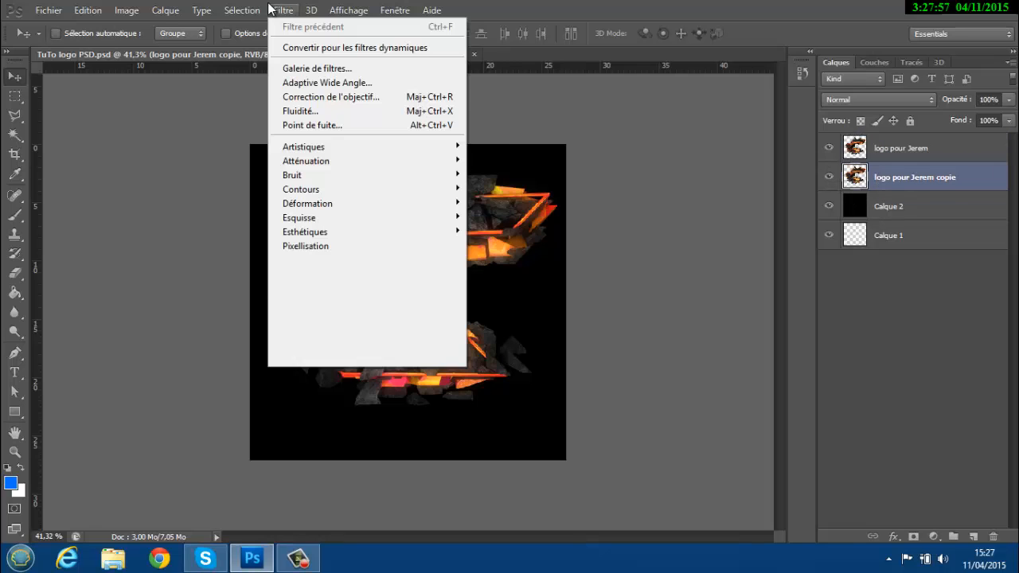
mouse_move(352, 159)
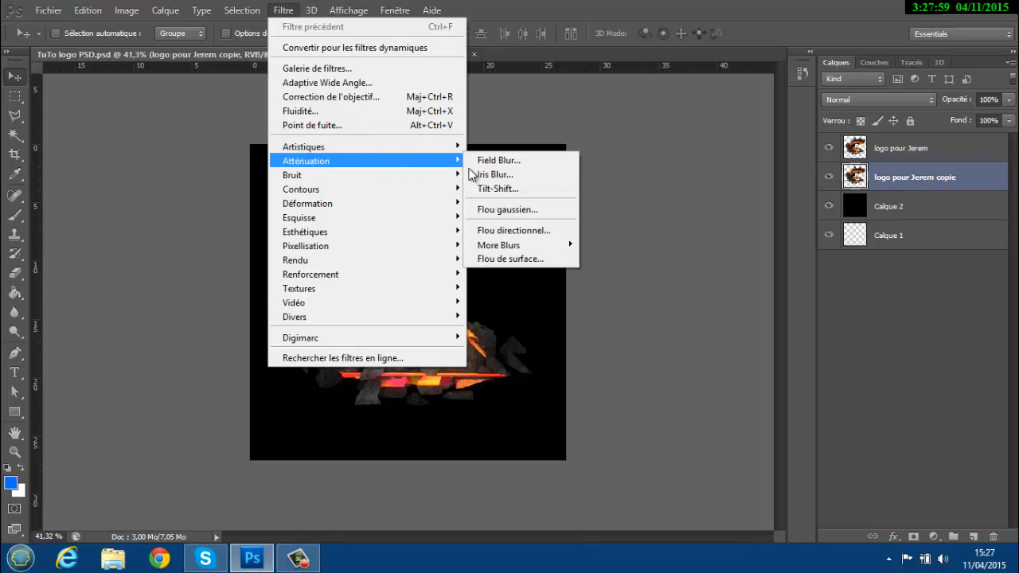
click(532, 232)
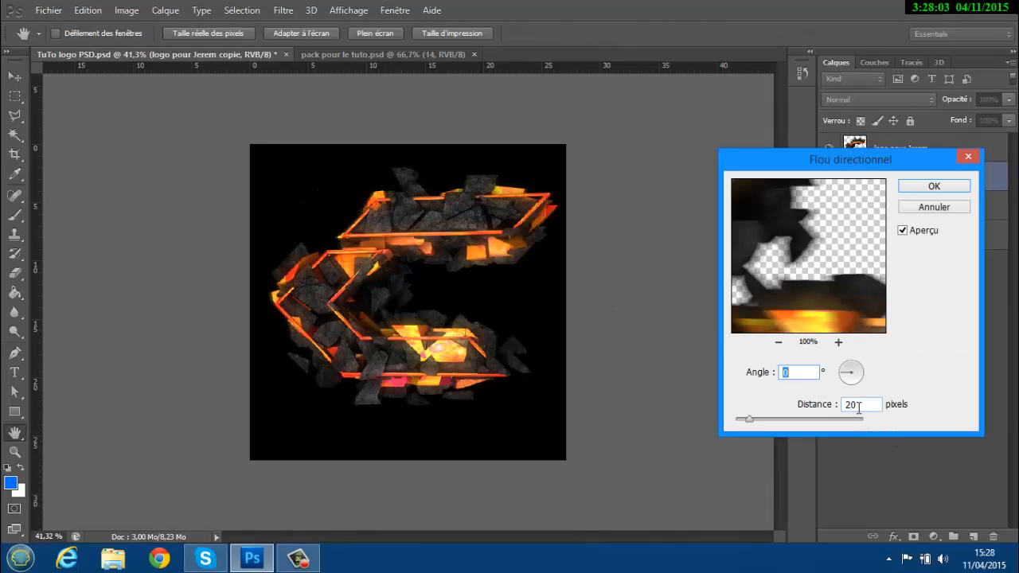
double_click(850, 405)
text(30)
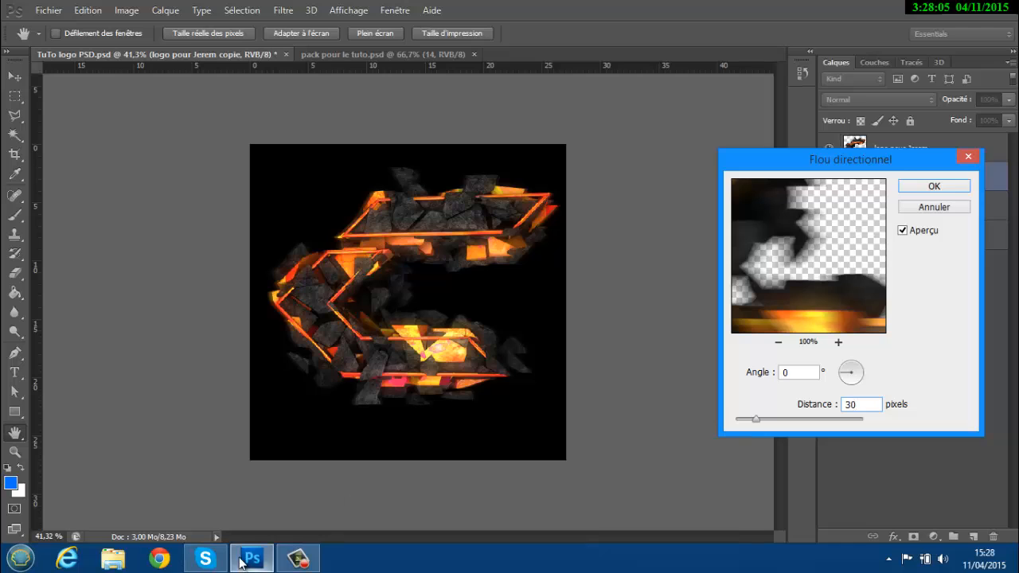
click(299, 559)
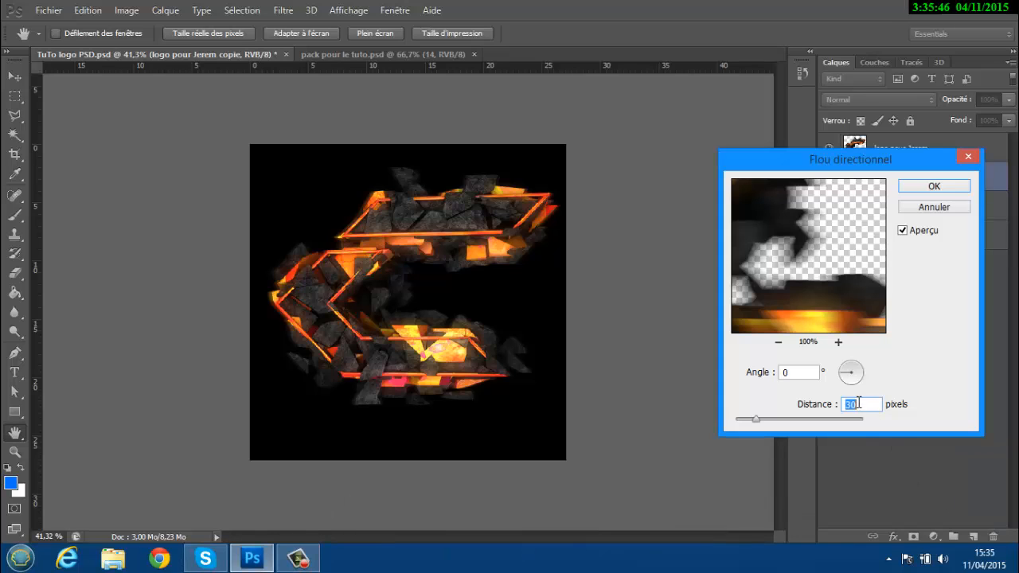
click(932, 188)
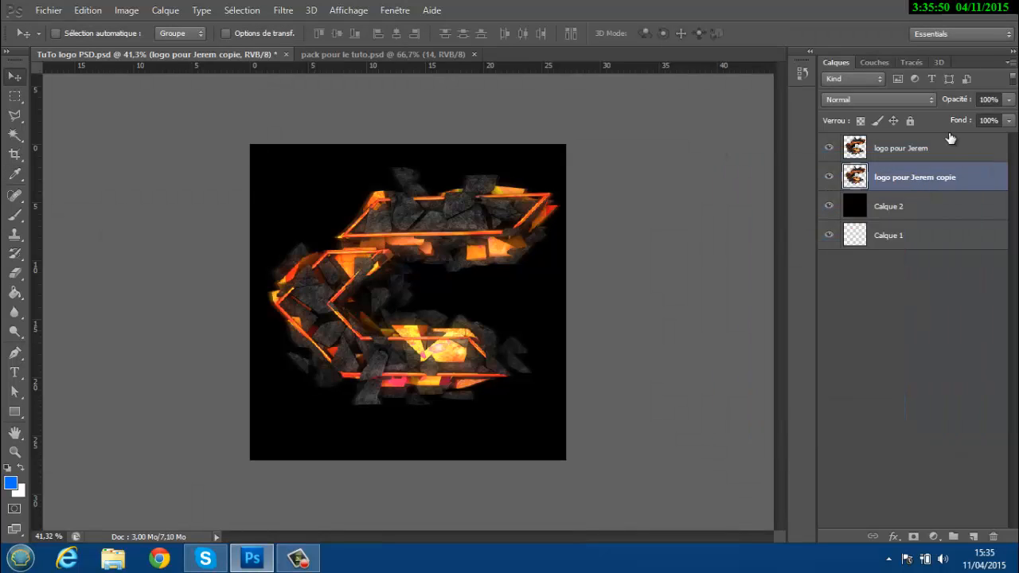
- Apply Contour lumineux (Epaisseur 2, Luminosité 6, Lissage 5) to a duplicate of the original logo layer and set its opacity to 10%
click(945, 154)
key(ctrl+j)
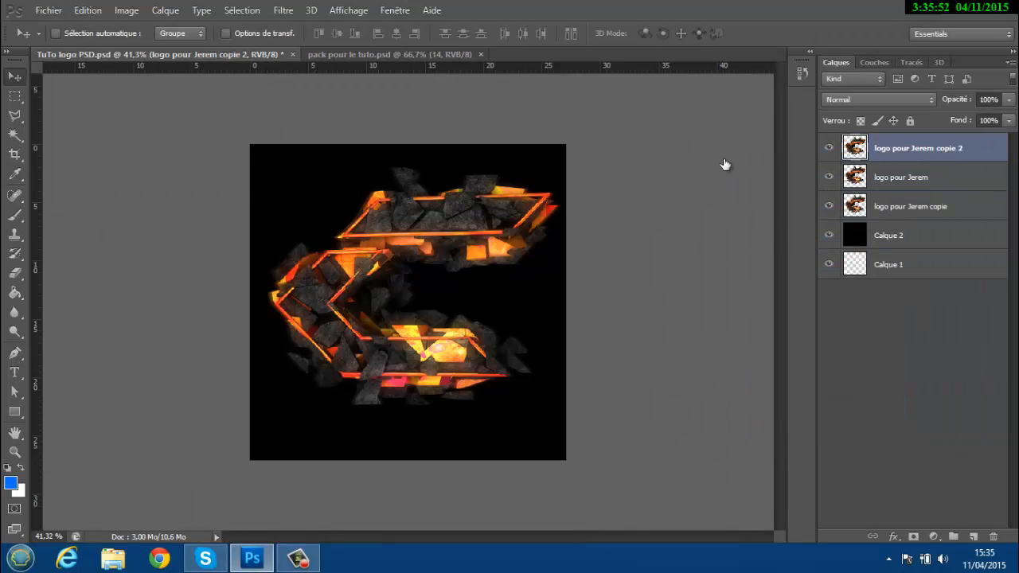
click(283, 11)
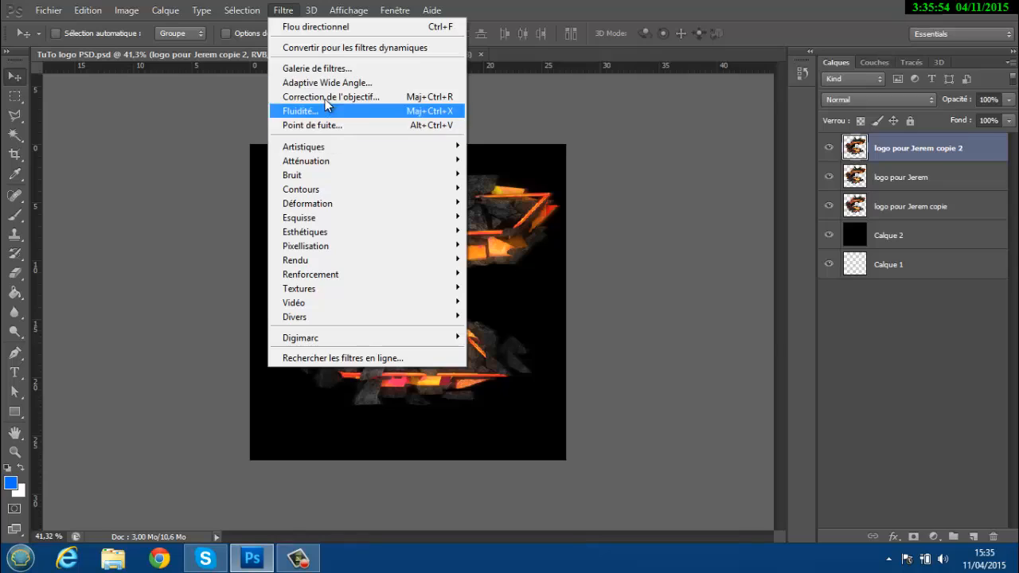
click(325, 79)
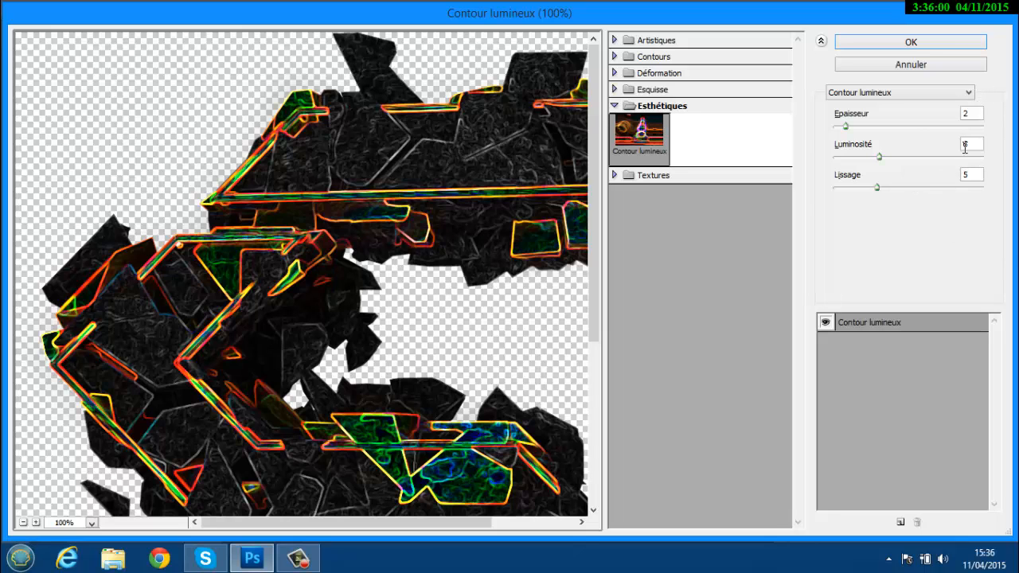
click(915, 43)
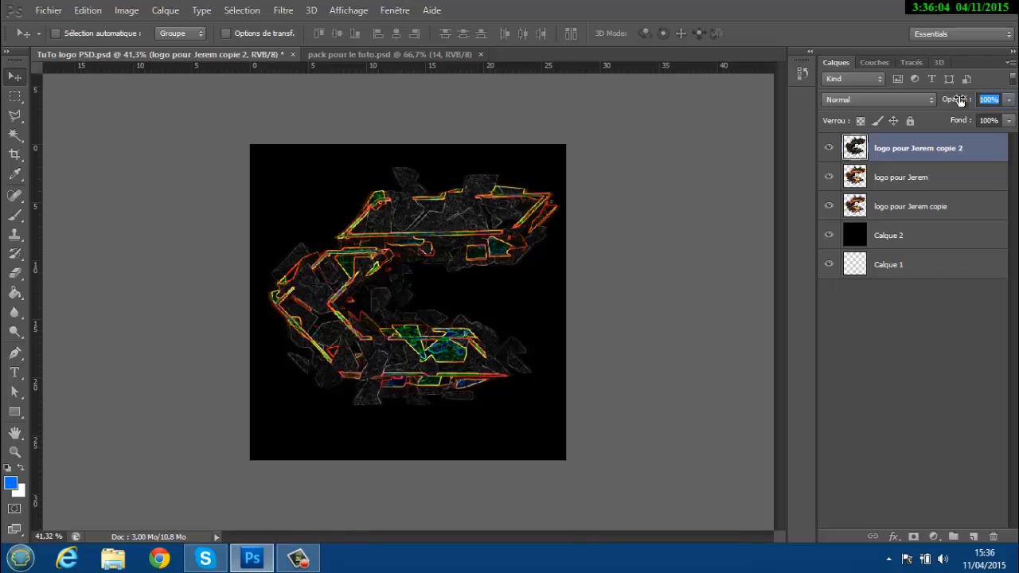
text(10)
- Apply Contour accentué (Epaisseur 1, Luminosité 43, Lissage 15) to another duplicate of the original logo layer and set its opacity to 15%
click(873, 170)
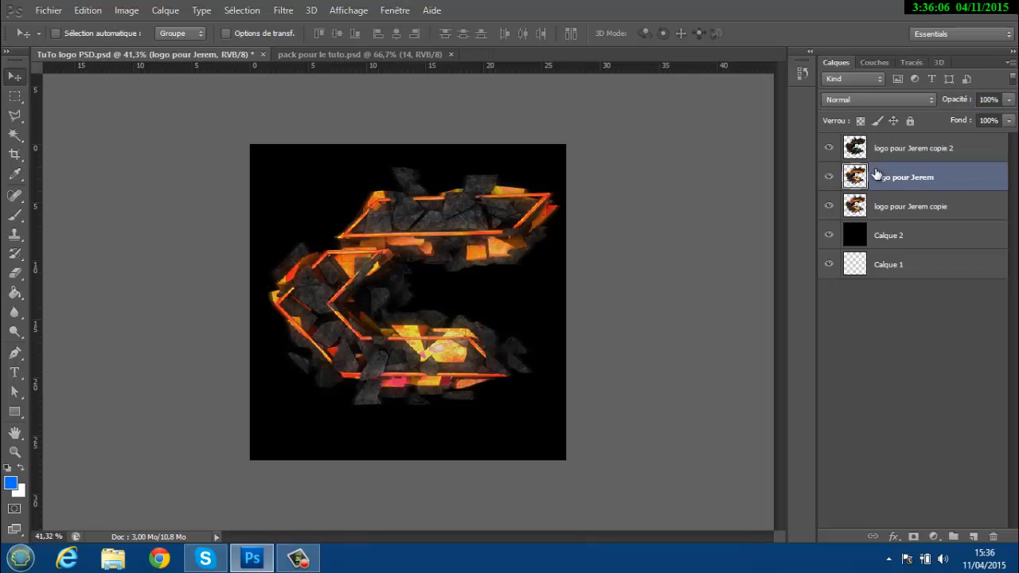
key(ctrl+j)
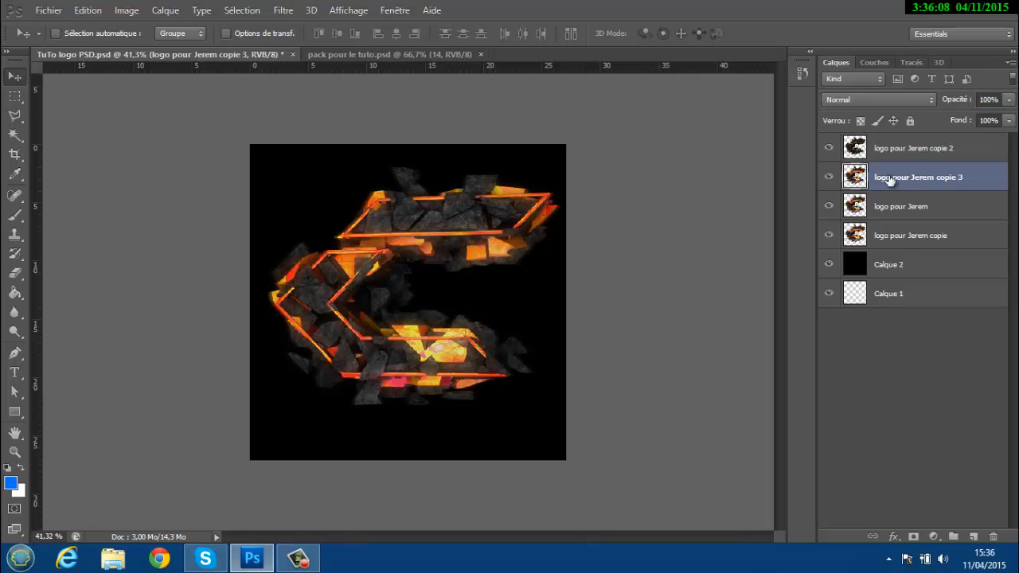
click(280, 10)
click(315, 64)
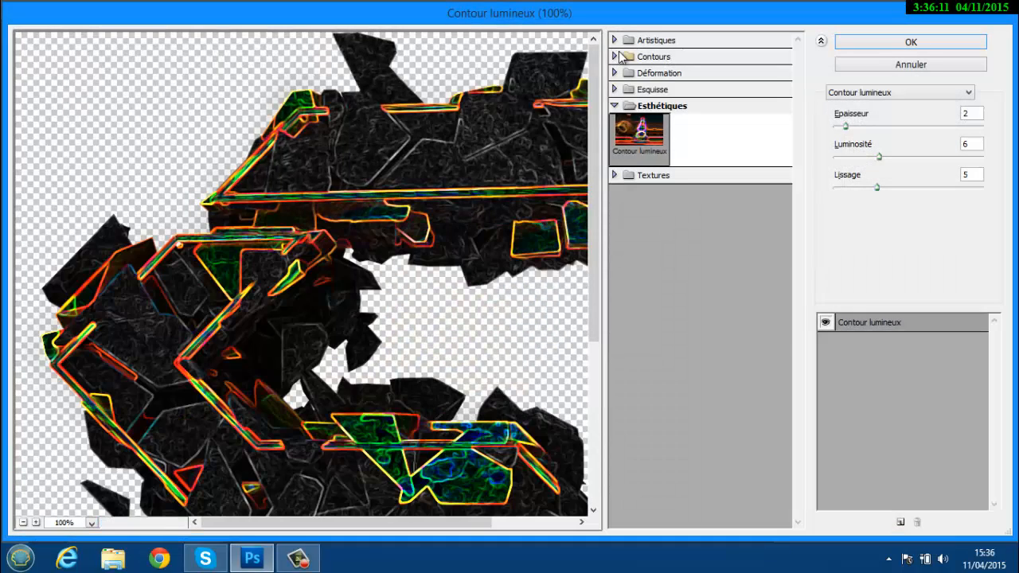
click(626, 56)
click(629, 41)
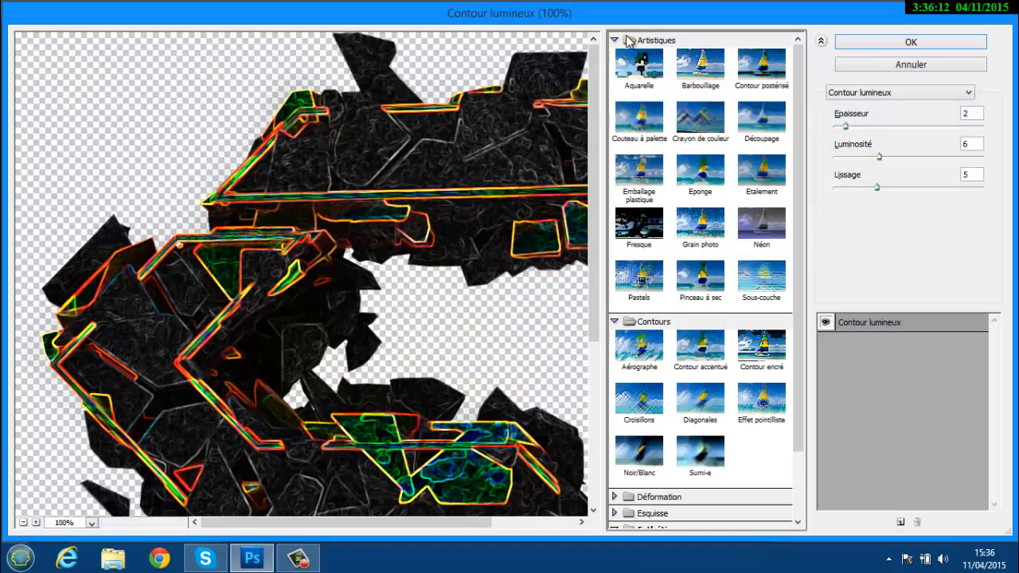
click(630, 40)
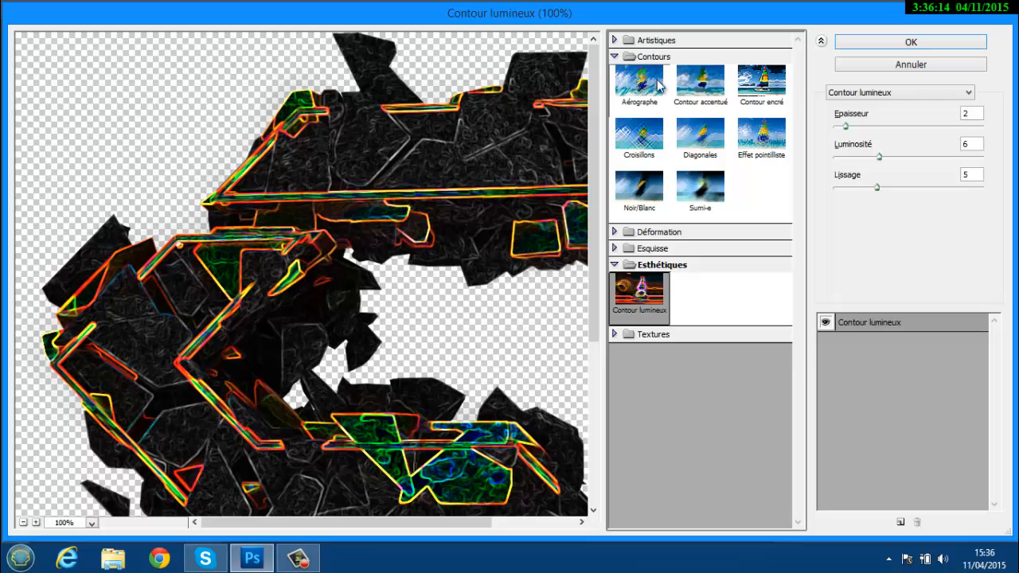
click(701, 85)
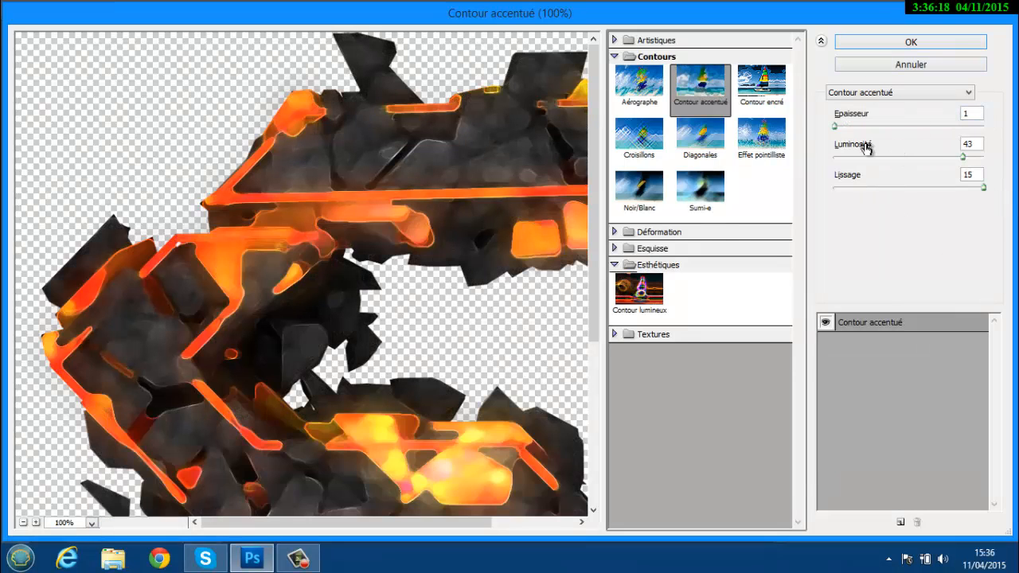
click(892, 40)
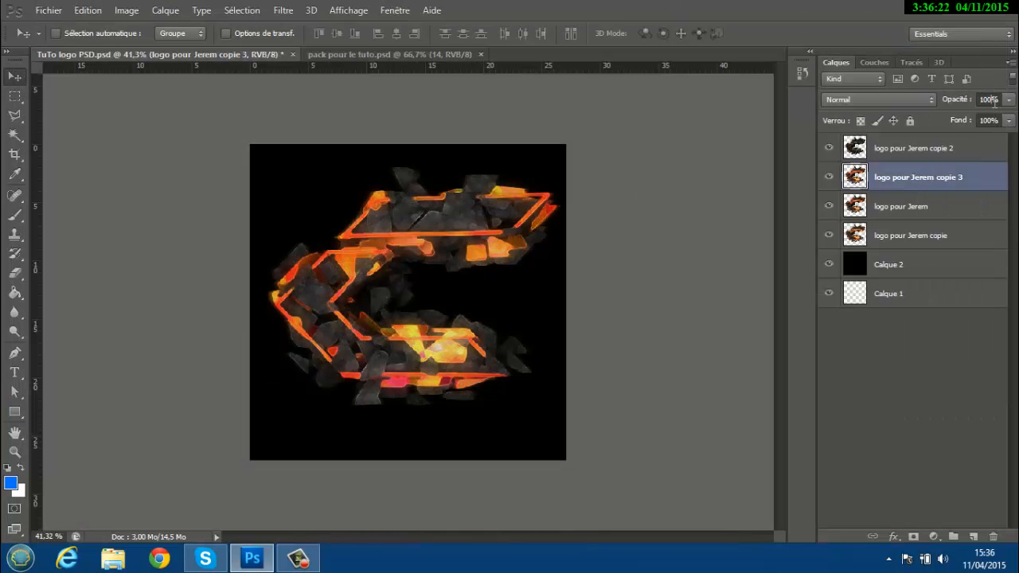
text(15)
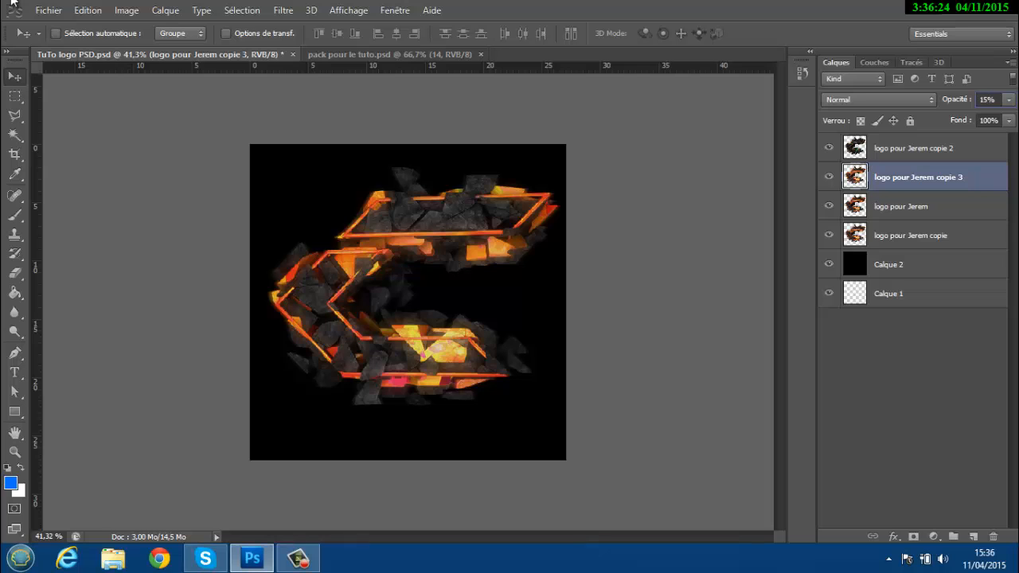
click(48, 11)
click(696, 222)
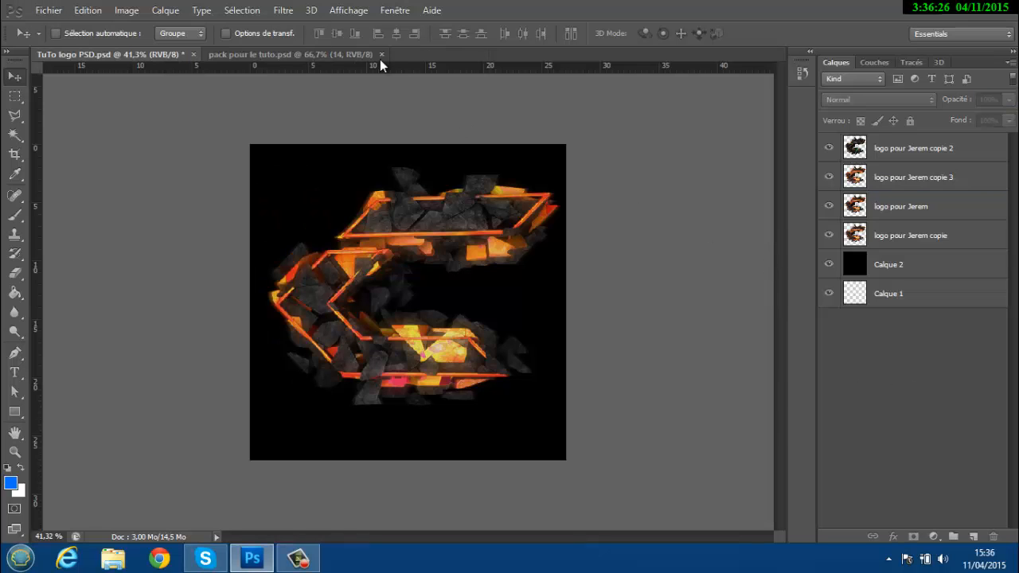
- Duplicate layers 1 and 14 from pack pour le tuto.psd into TuTo logo PSD.psd and place them between the logo layers and Calque 2
click(311, 52)
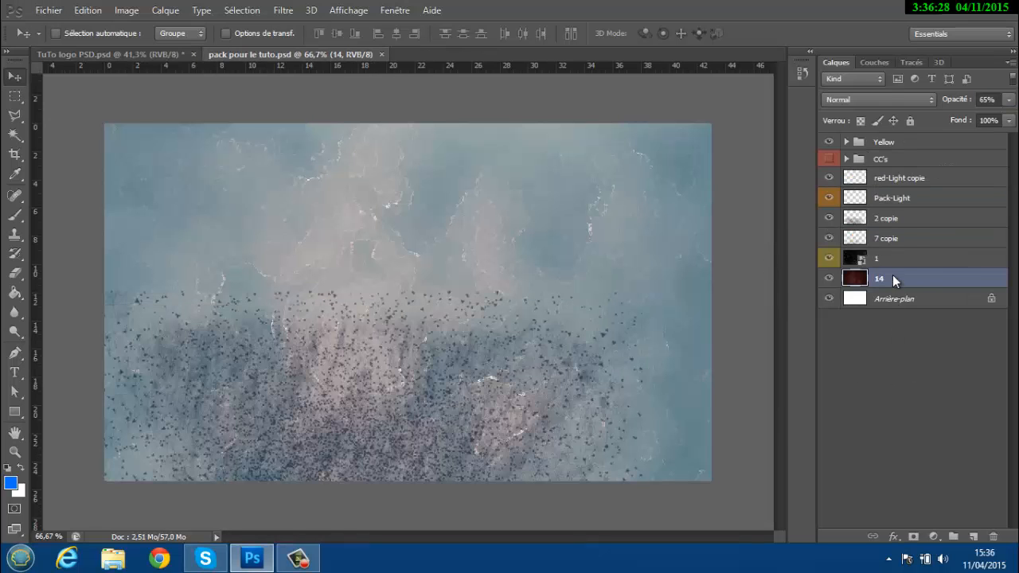
ctrl+click(896, 260)
right_click(898, 258)
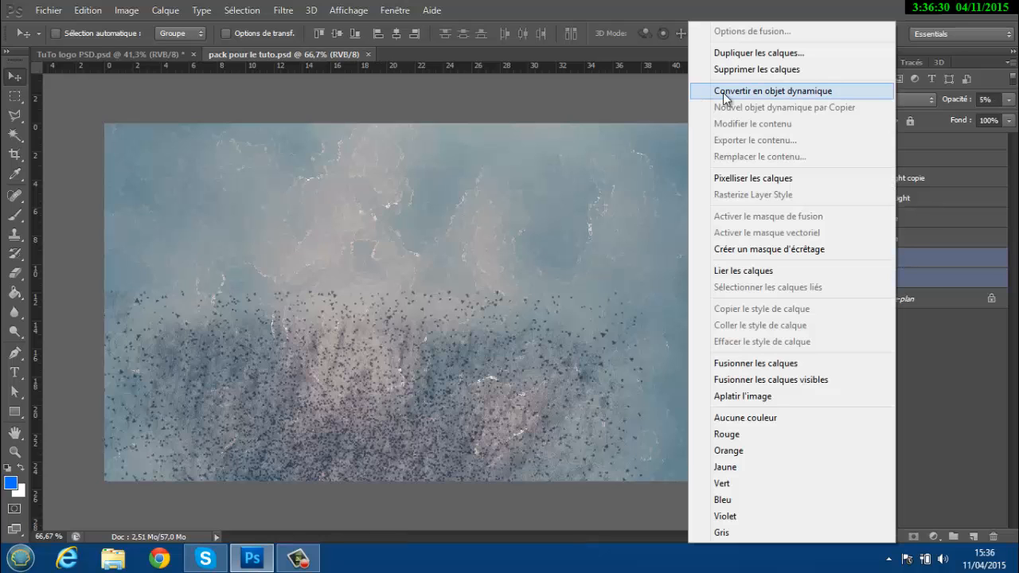
click(753, 51)
click(481, 224)
click(446, 239)
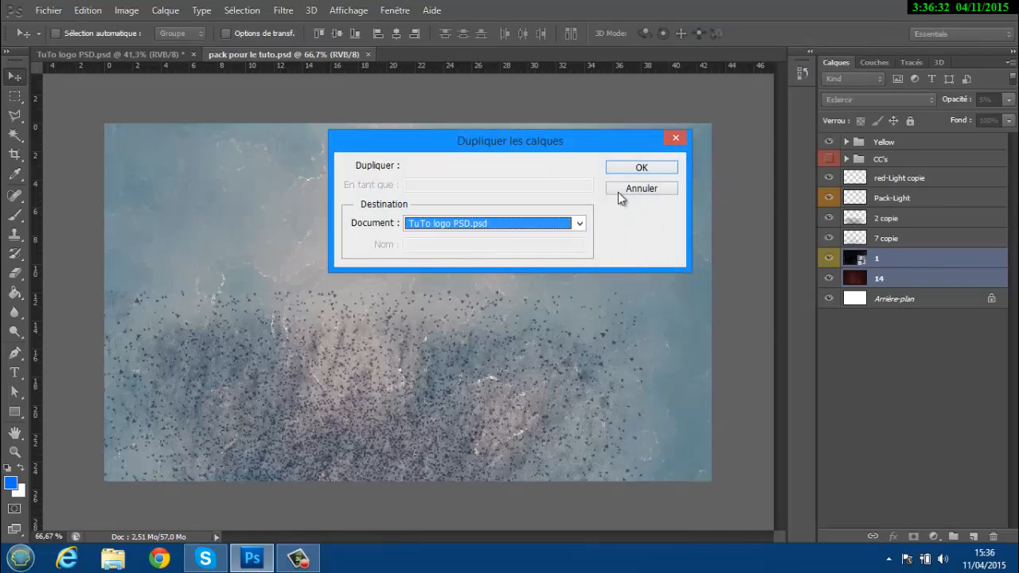
click(642, 167)
click(134, 48)
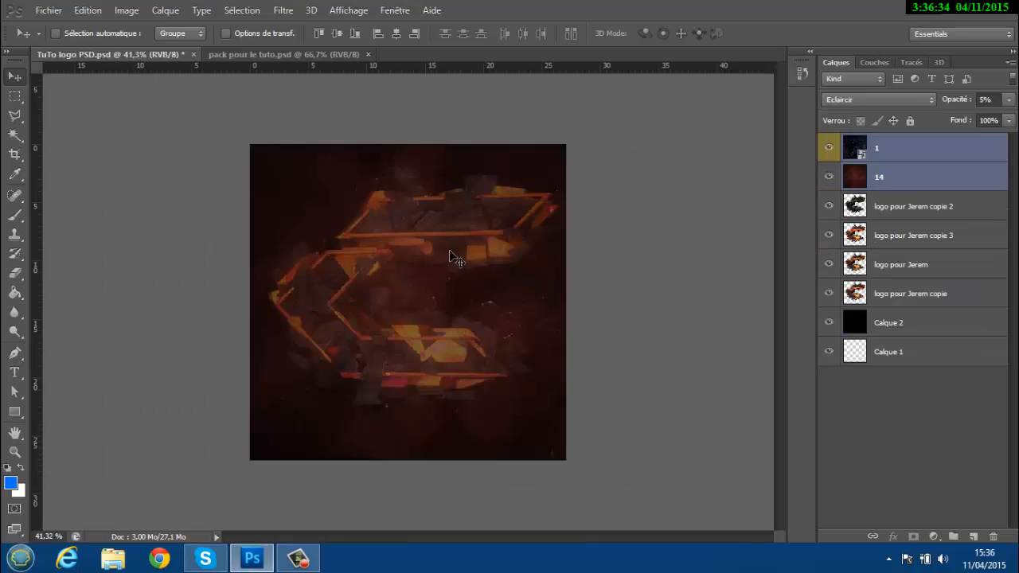
drag(886, 177, 876, 312)
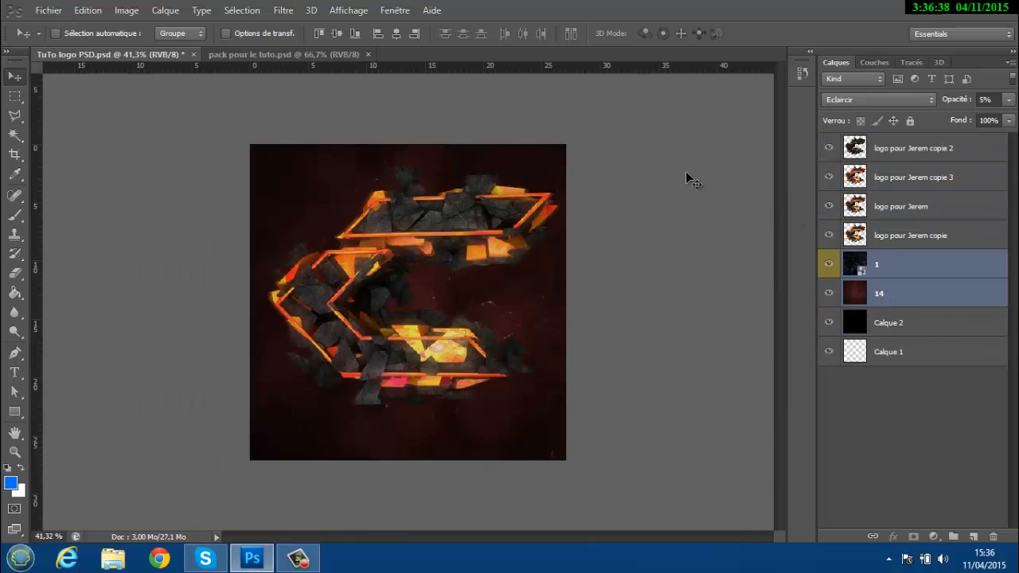
- Duplicate the 2 copie particle layer from pack pour le tuto.psd into TuTo logo PSD.psd
click(293, 54)
click(884, 241)
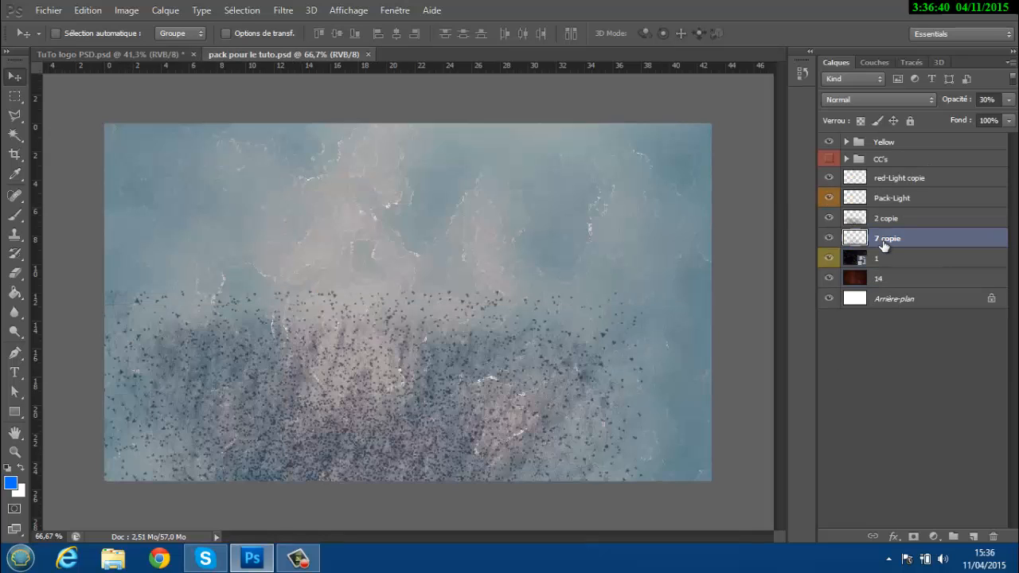
click(879, 221)
right_click(881, 219)
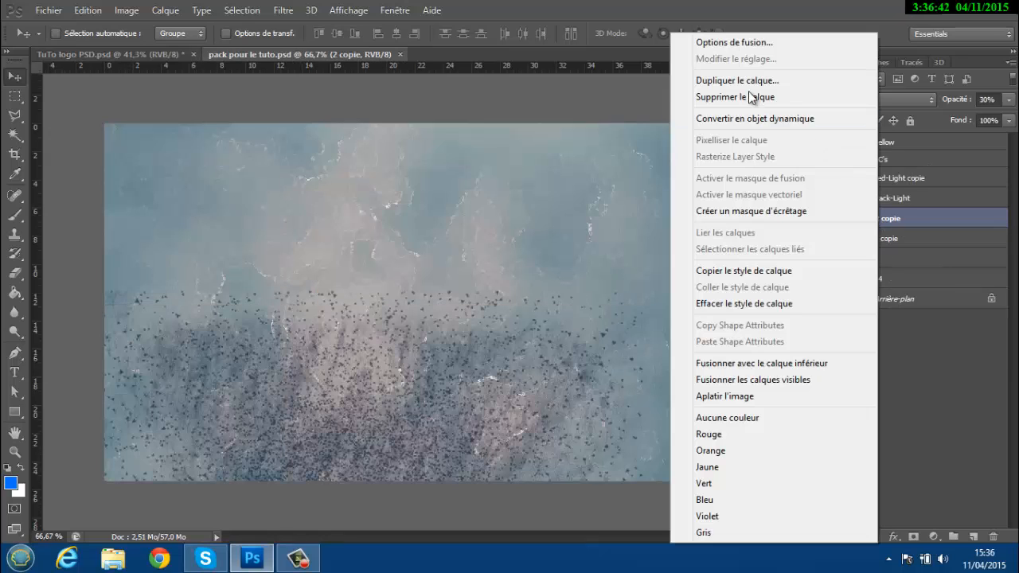
click(796, 77)
click(451, 227)
click(450, 238)
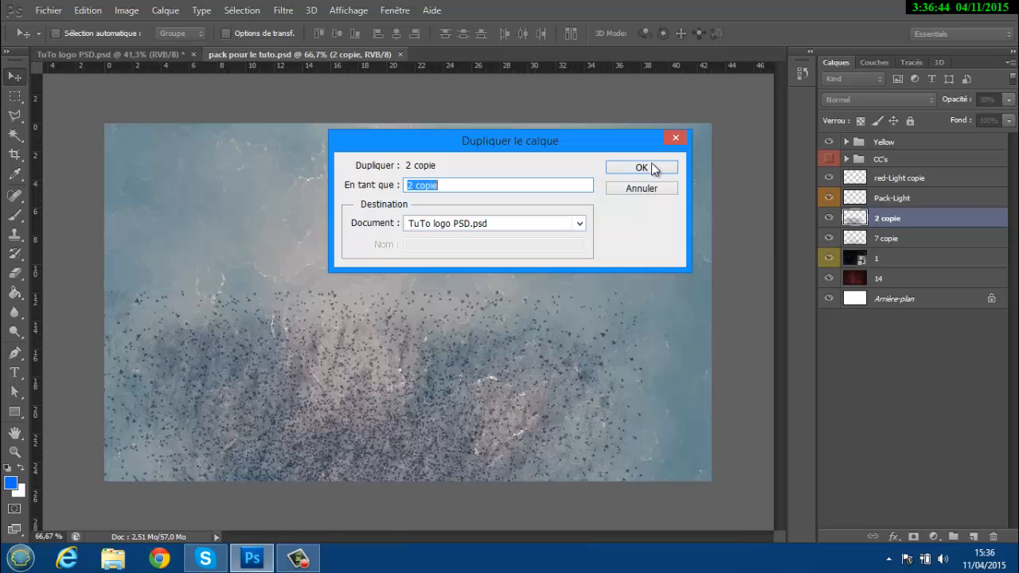
click(641, 168)
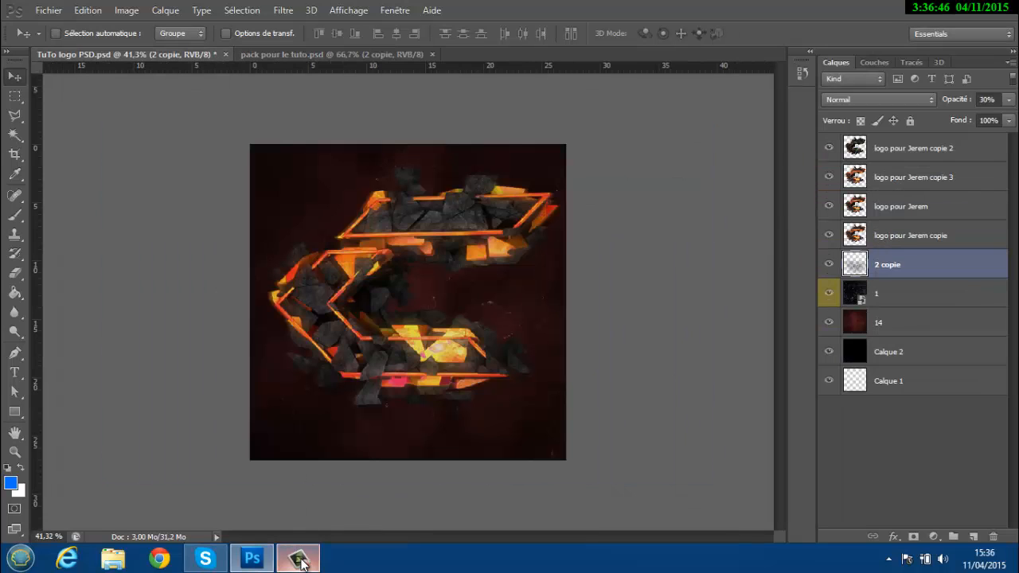
click(298, 560)
click(299, 560)
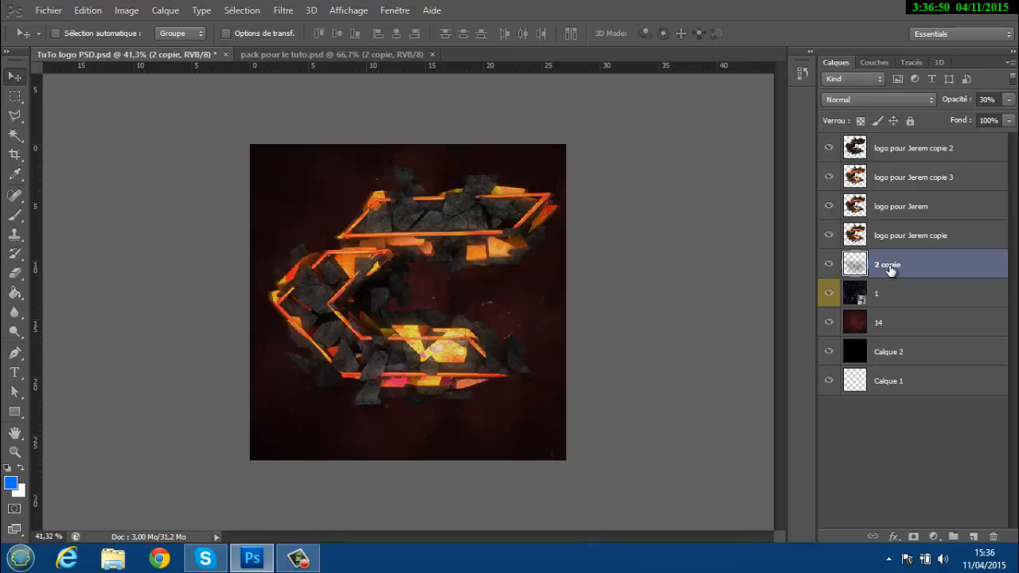
- Bring the 2 copie layer to the front of the layer stack and shift its content up to about Y 400 px
drag(898, 216, 896, 145)
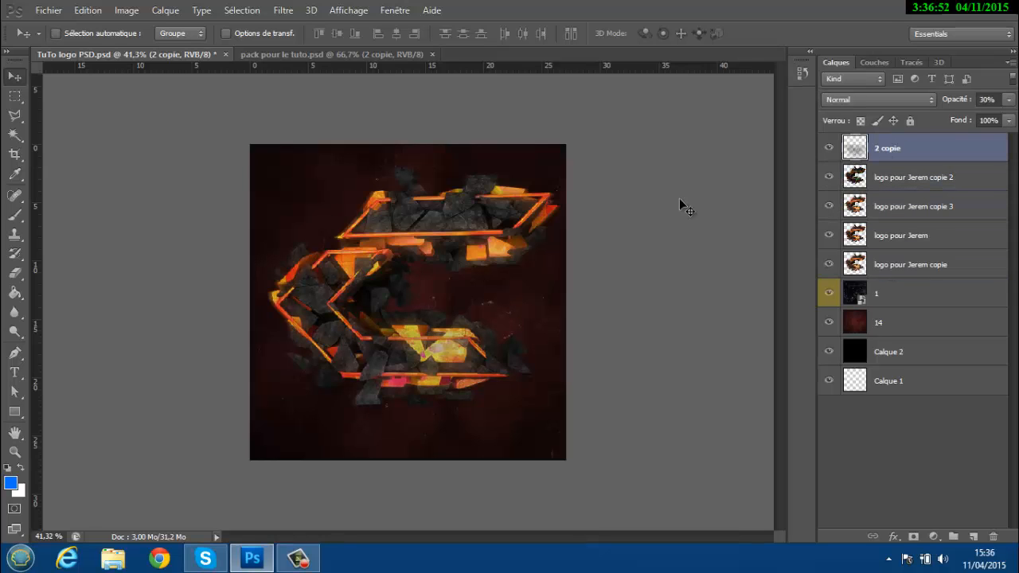
key(ctrl+t)
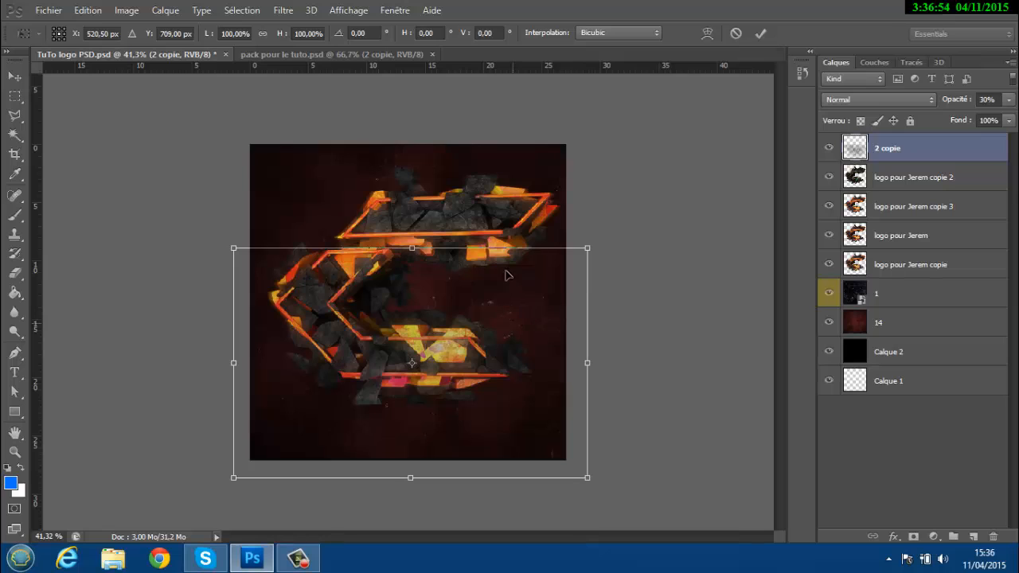
drag(510, 314, 513, 223)
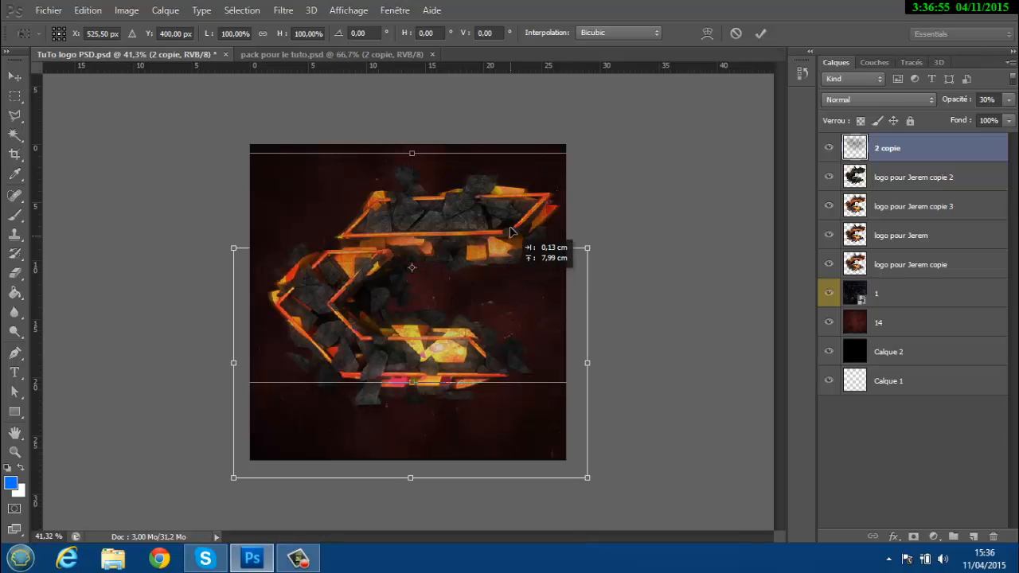
click(763, 35)
- Duplicate the 2 copie layer and shift the duplicate straight down to about Y 613 px
key(ctrl+j)
key(ctrl+t)
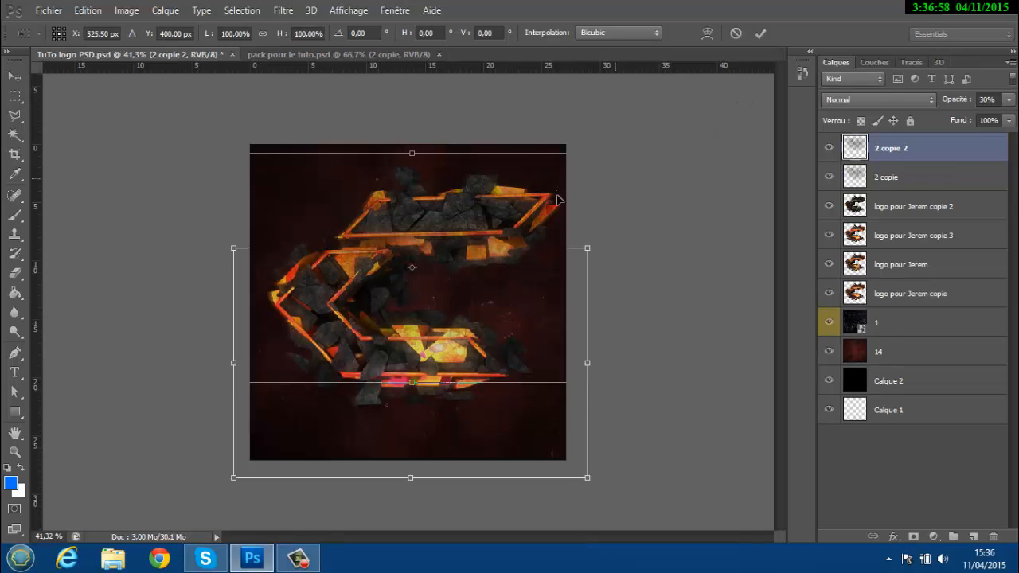
shift+drag(521, 204, 514, 270)
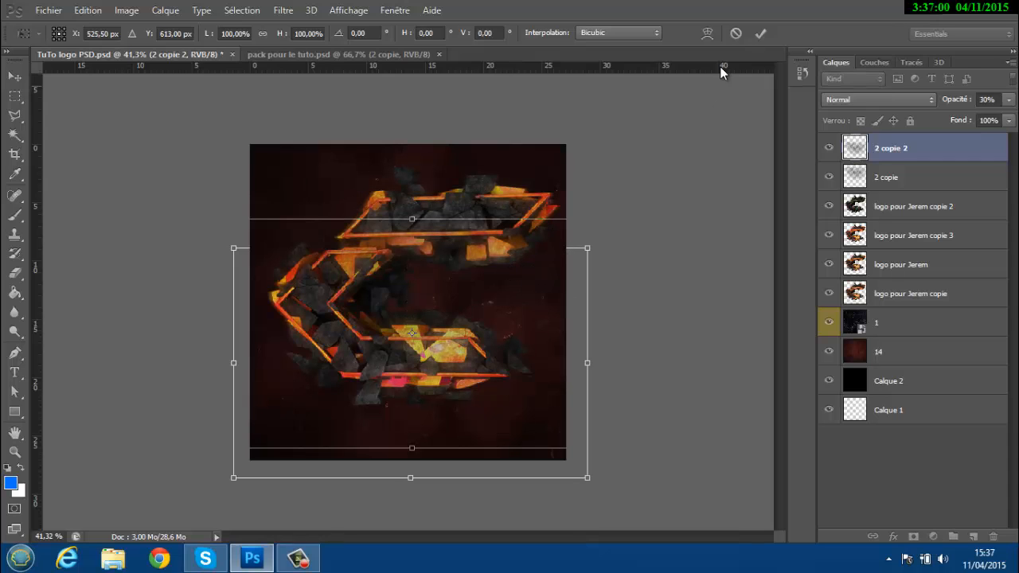
click(760, 34)
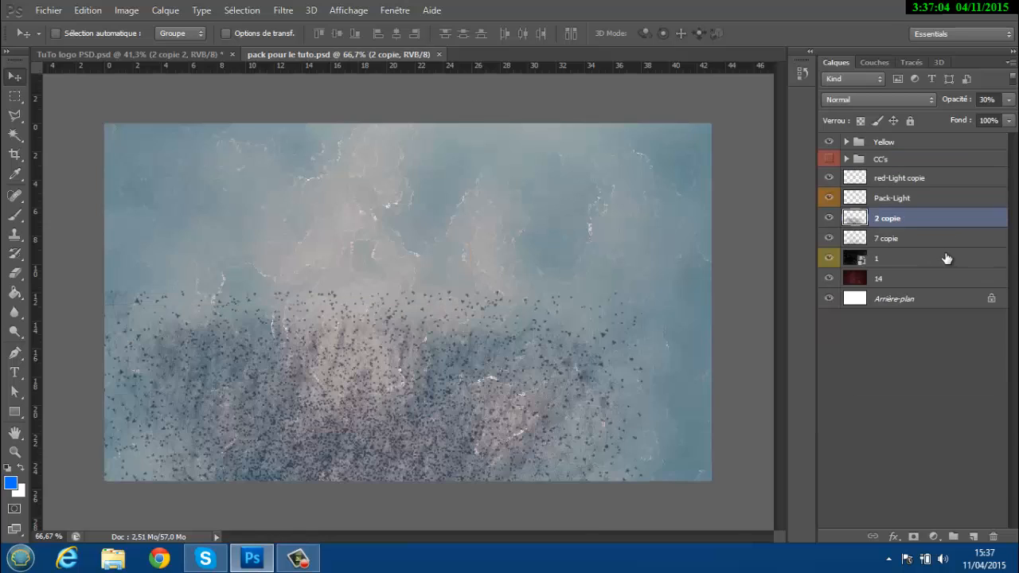
- Duplicate the 7 copie layer from pack pour le tuto.psd into TuTo logo PSD.psd
click(880, 242)
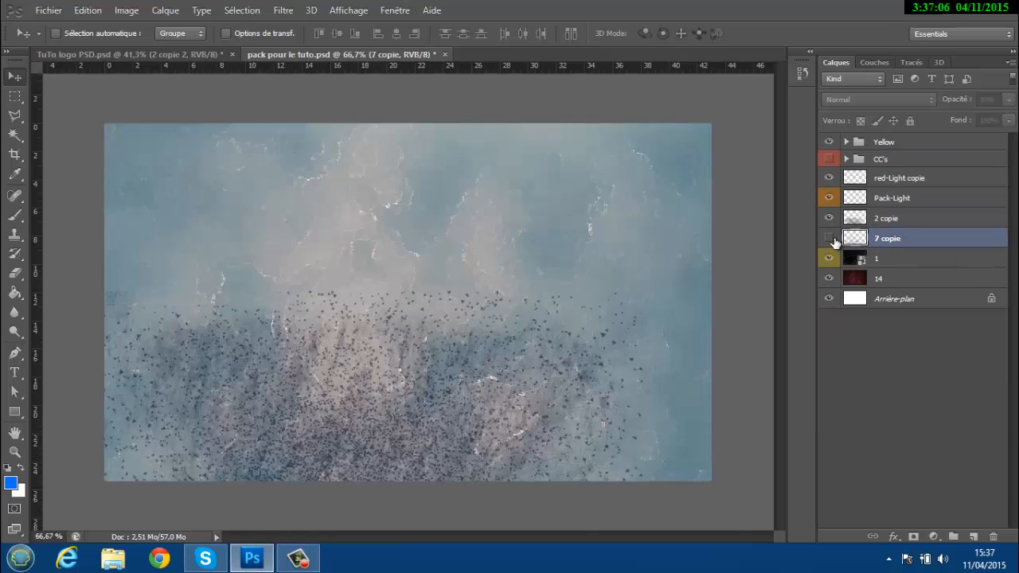
right_click(882, 240)
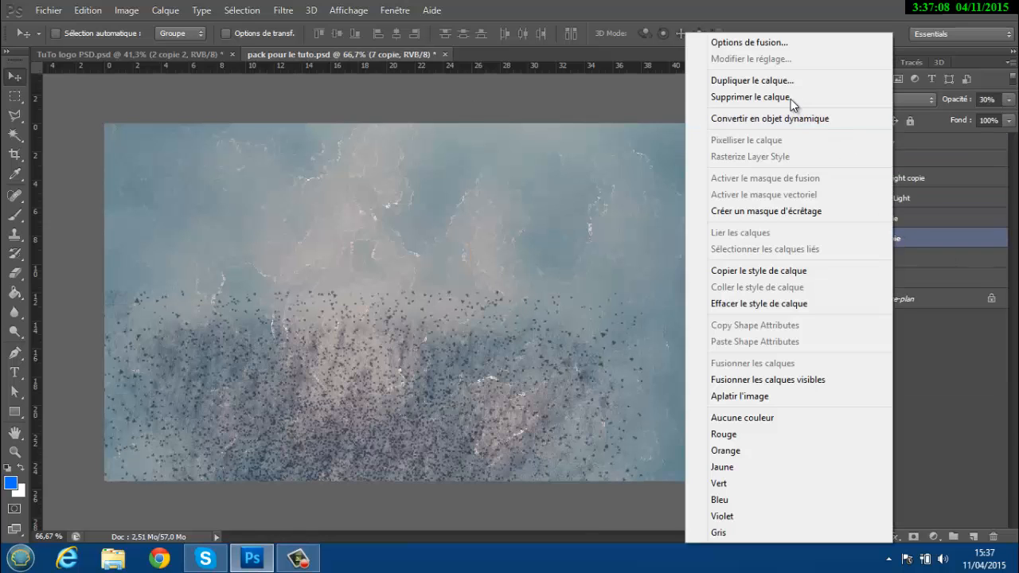
click(788, 80)
click(461, 224)
click(459, 240)
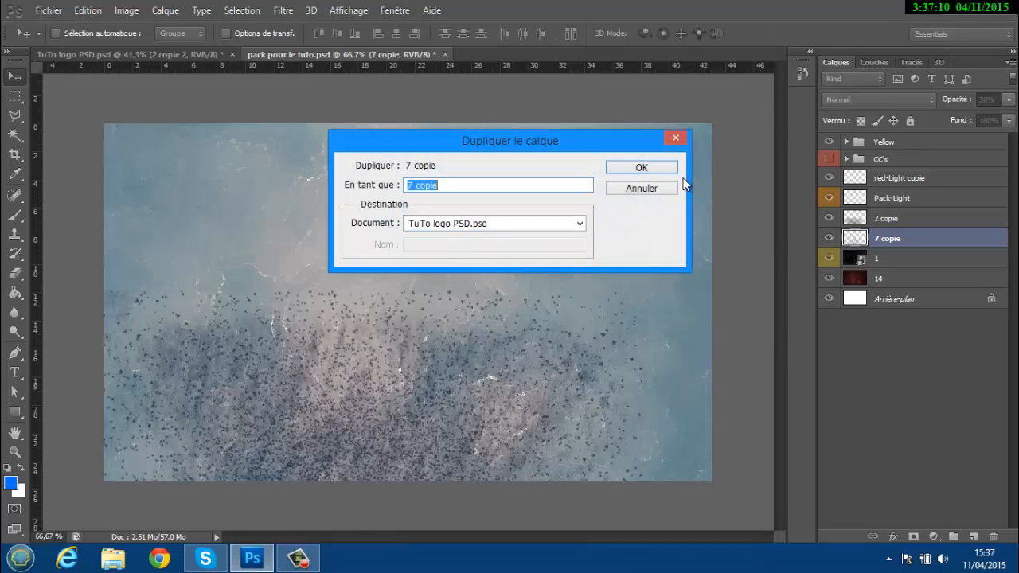
click(631, 169)
click(122, 56)
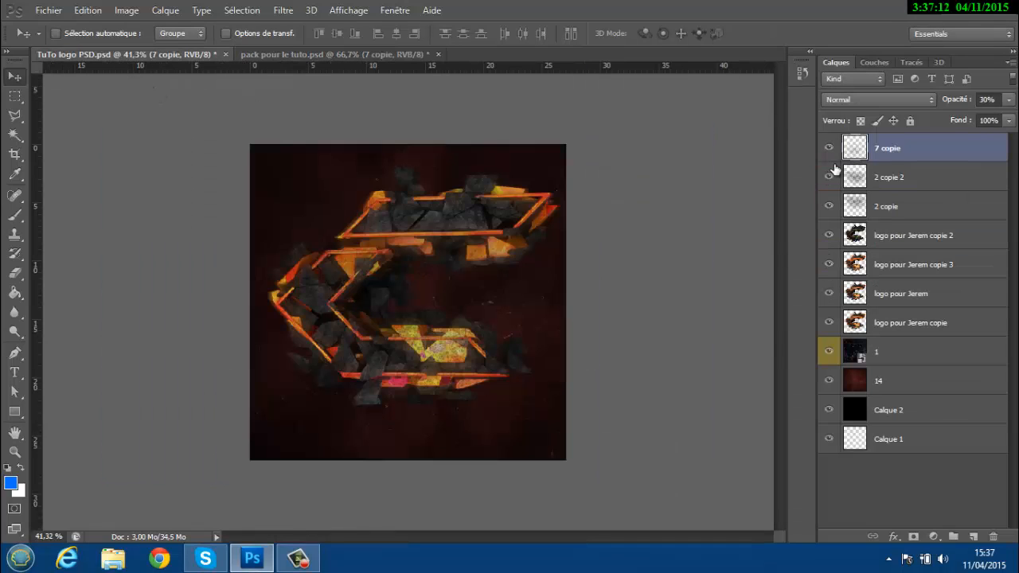
- Place the 7 copie layer just above layer 1, beneath the logo layers, and shift its content up to about Y 398 px
drag(906, 148, 896, 331)
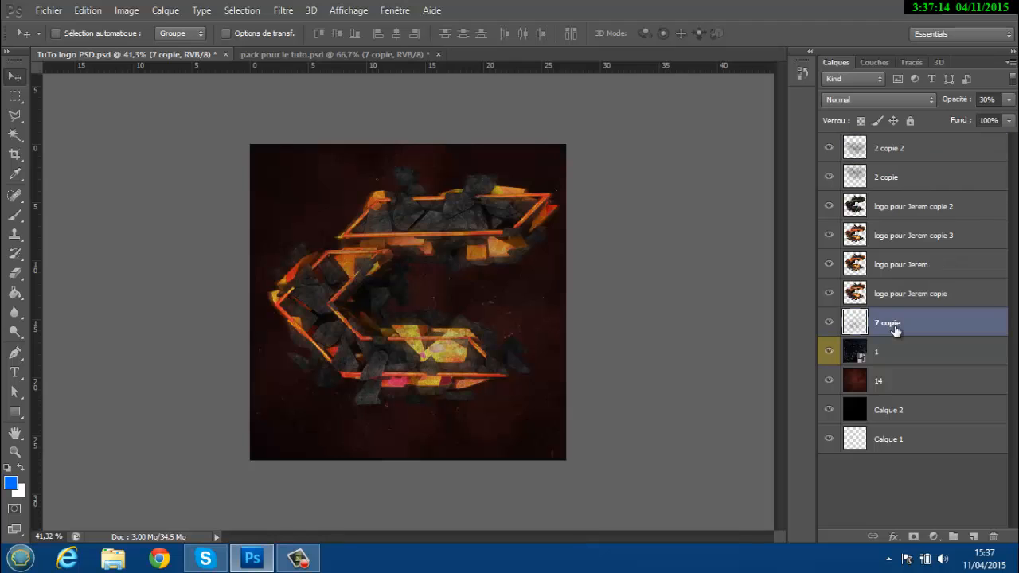
key(ctrl+t)
drag(450, 321, 448, 232)
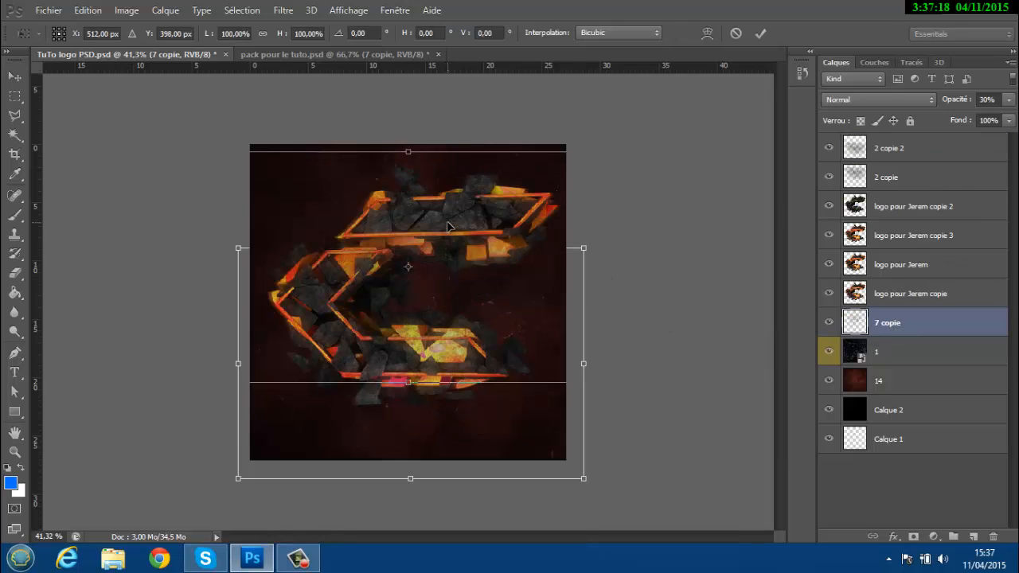
click(761, 33)
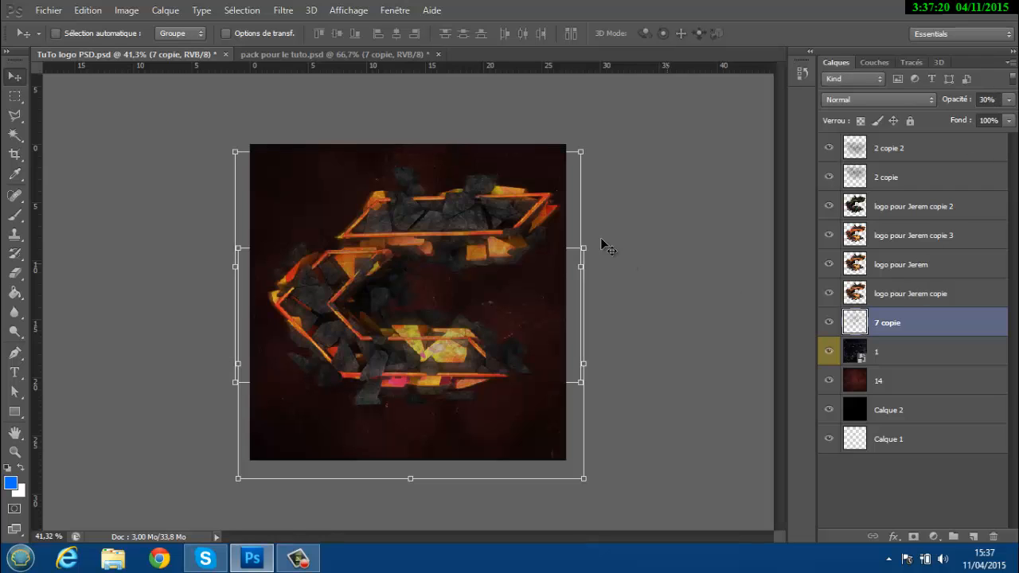
- Duplicate the 7 copie layer and shift the duplicate down to about X 526 px, Y 648 px
key(ctrl+j)
key(ctrl+t)
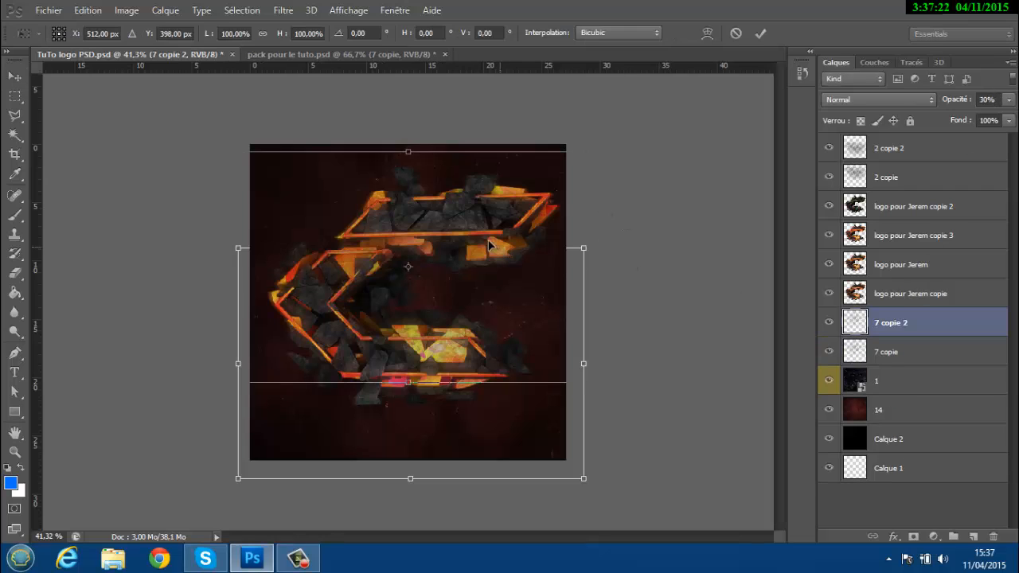
drag(493, 253, 491, 318)
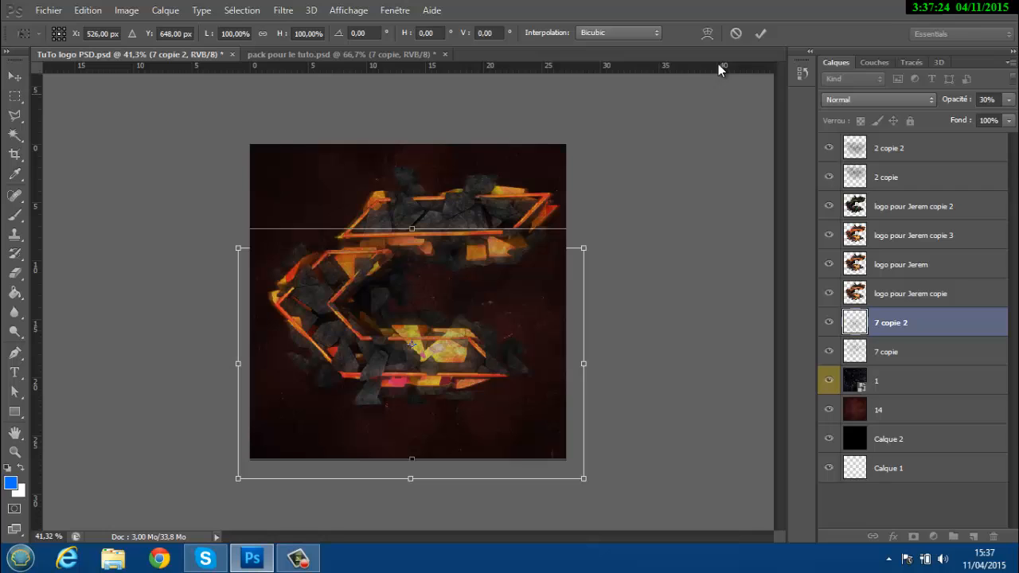
click(760, 33)
- Duplicate the red-Light copie and Pack-Light layers together from pack pour le tuto.psd into TuTo logo PSD.psd
click(394, 54)
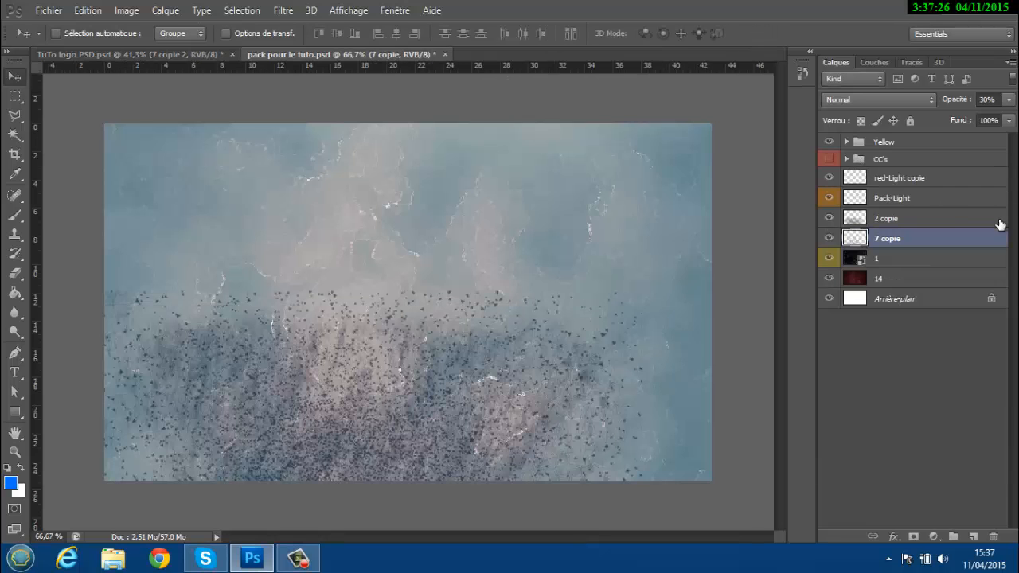
click(900, 198)
shift+click(905, 178)
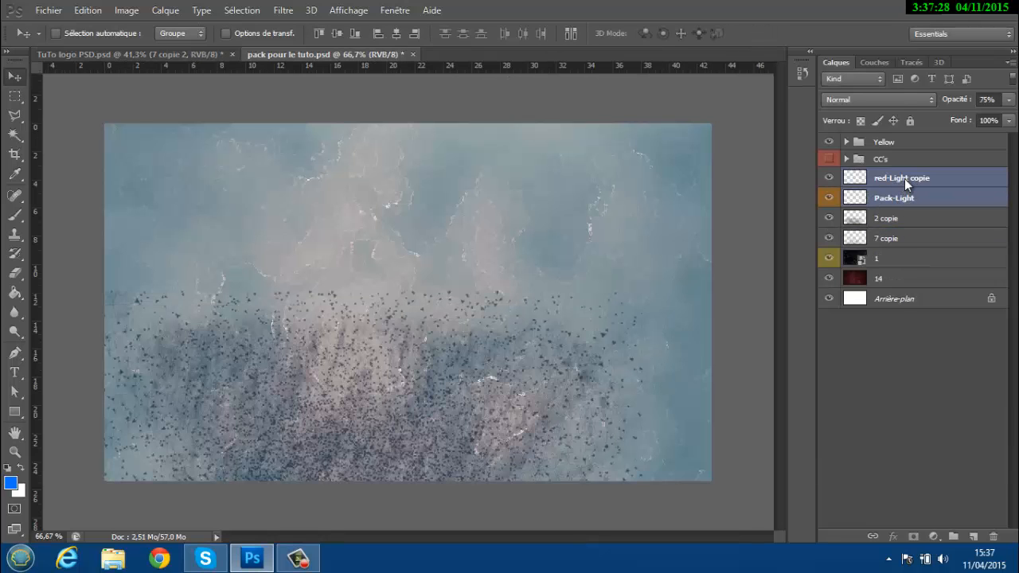
right_click(905, 179)
click(732, 81)
click(492, 223)
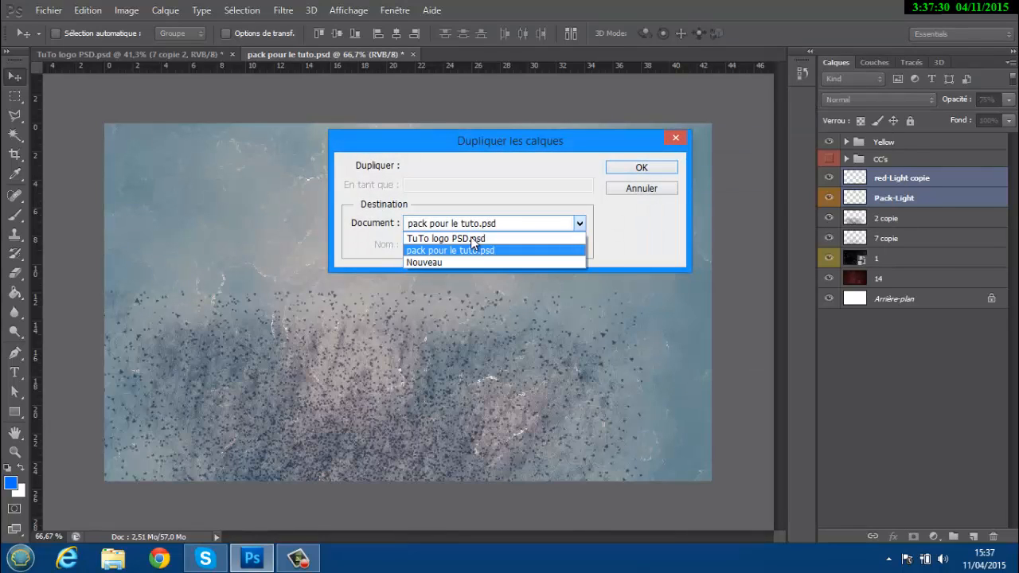
click(461, 236)
click(641, 169)
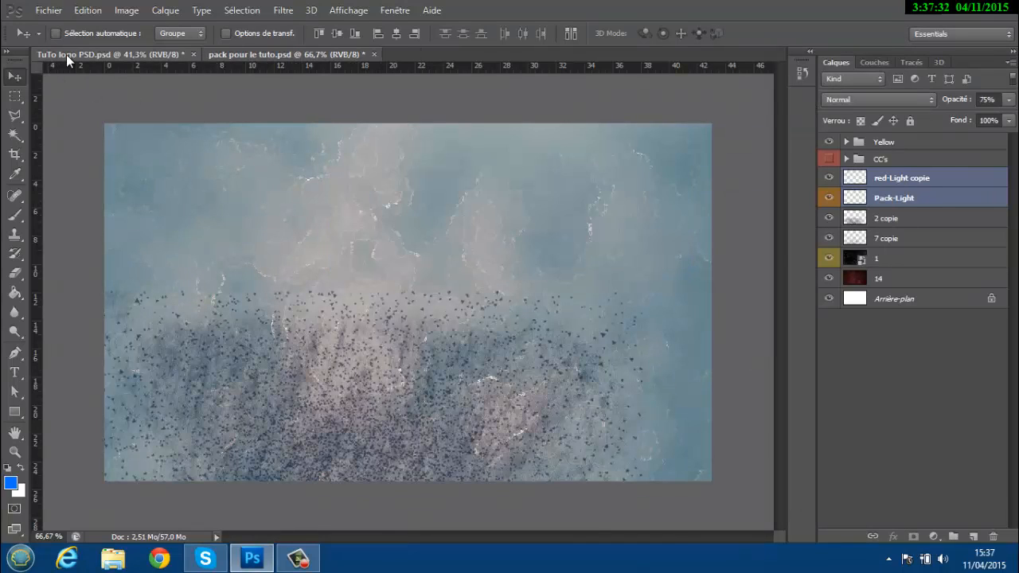
- In TuTo logo PSD.psd, bring both light layers to the front and shift red-Light copie to about X 501 px, Y 199 px
click(66, 54)
drag(898, 323, 884, 152)
click(884, 152)
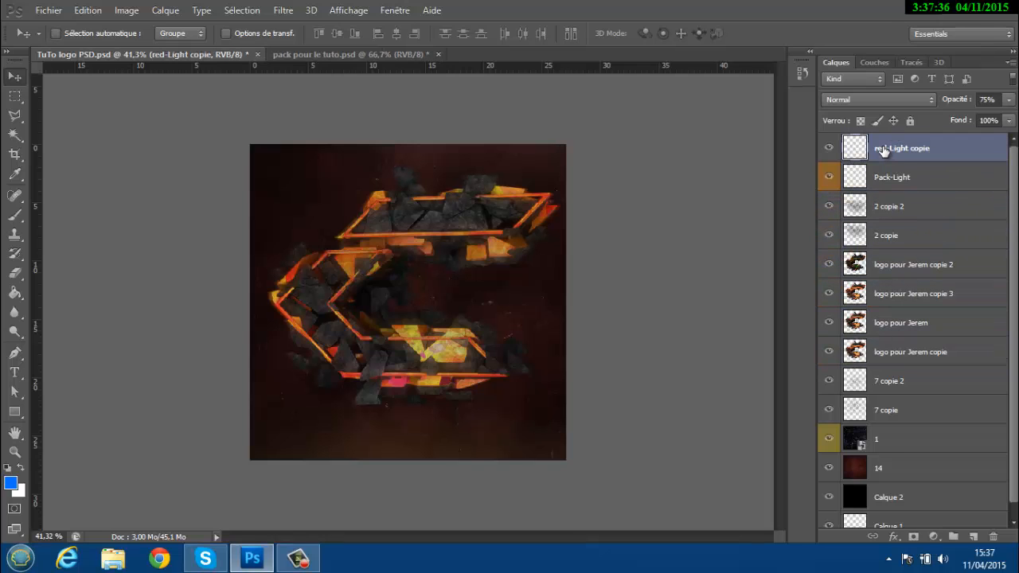
key(ctrl+t)
drag(598, 207, 502, 223)
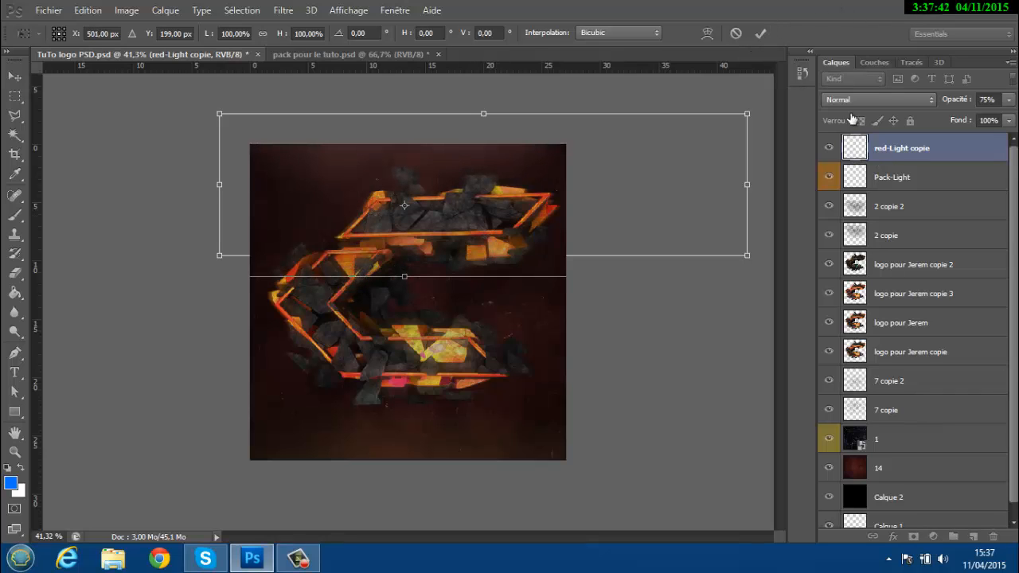
click(761, 34)
- Shift the Pack-Light layer's content to about X 501 px, Y 926 px, along the canvas's lower edge
click(896, 183)
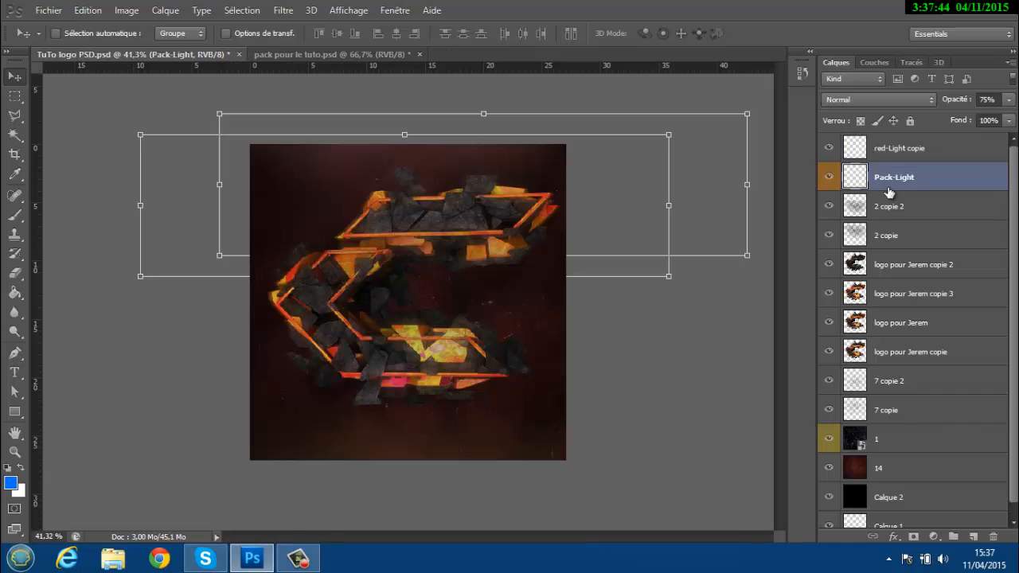
key(ctrl+t)
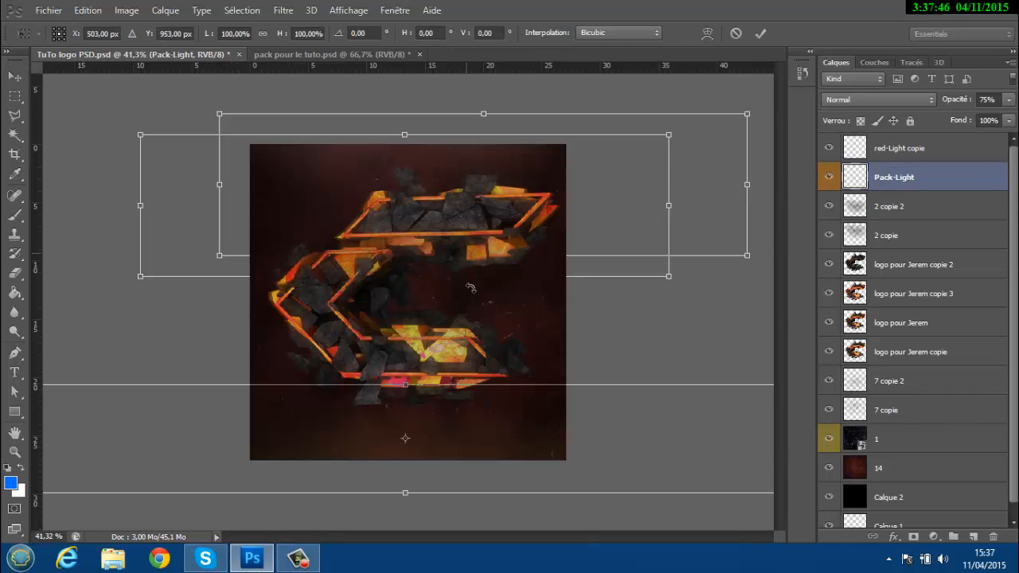
mouse_move(459, 414)
mouse_down()
mouse_move(462, 381)
mouse_move(461, 403)
mouse_up()
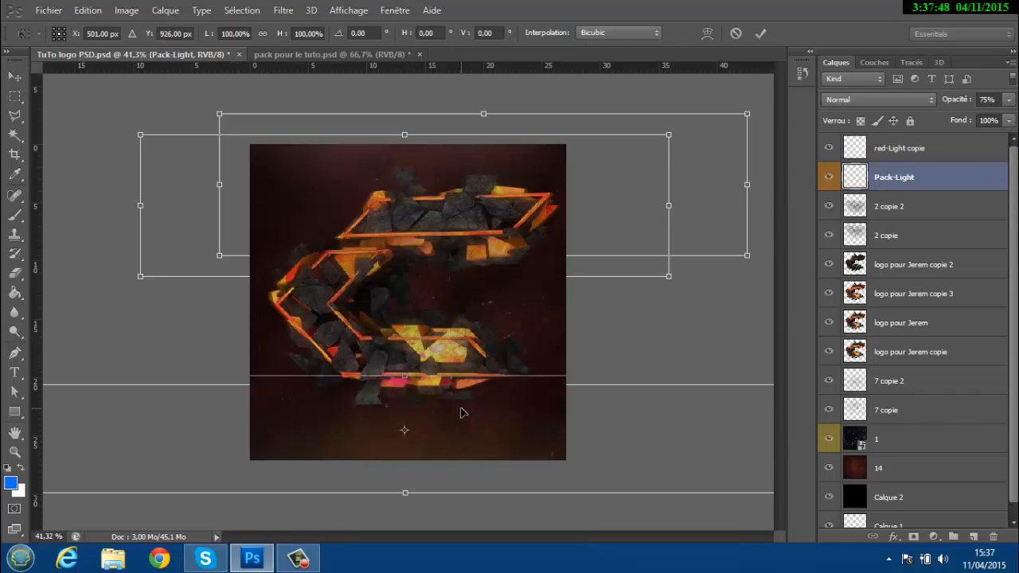
click(761, 36)
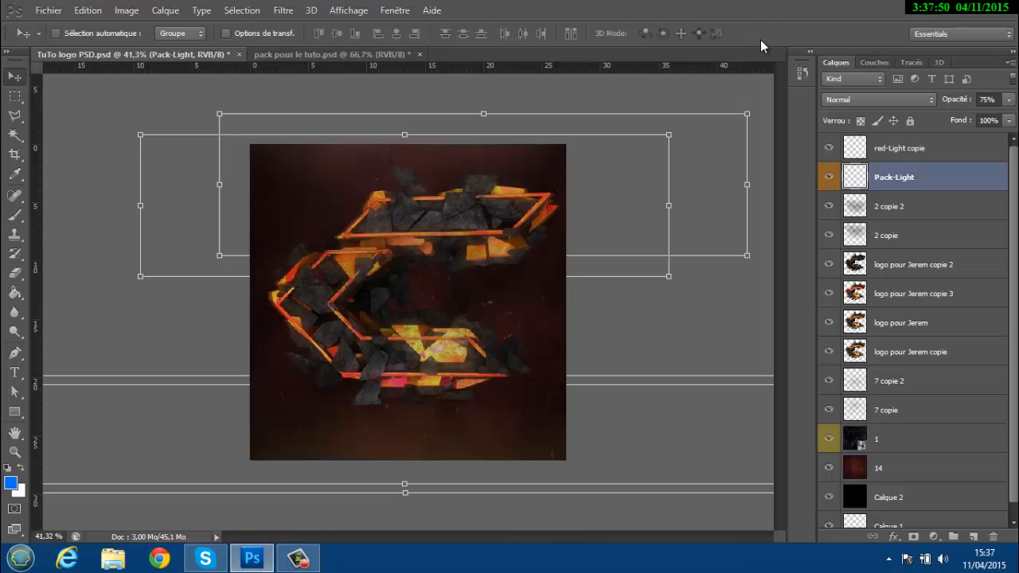
- Check the contents of the CC's group in pack pour le tuto.psd and delete the group
click(369, 53)
click(912, 159)
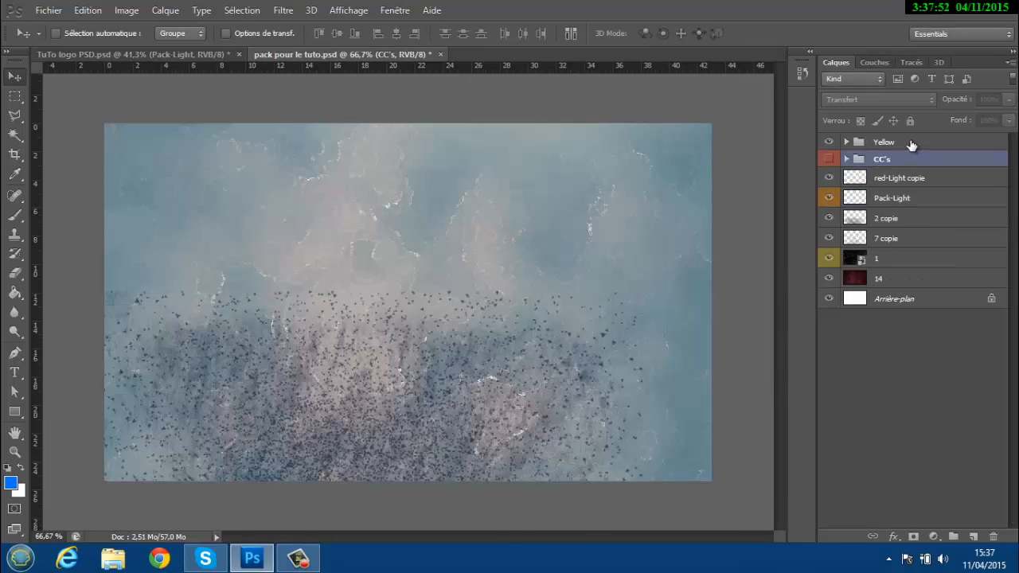
shift+click(911, 143)
click(847, 160)
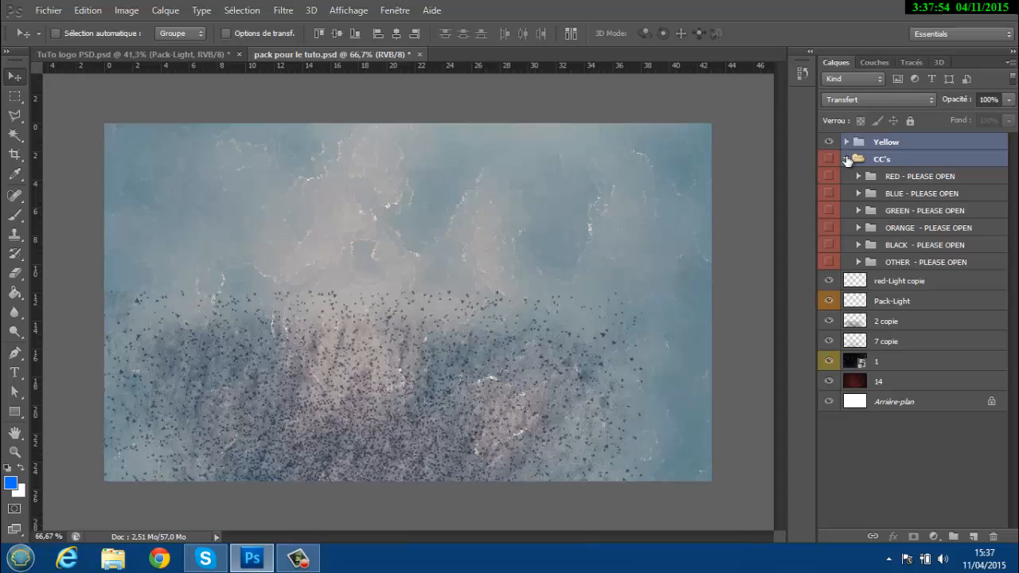
click(849, 159)
click(858, 159)
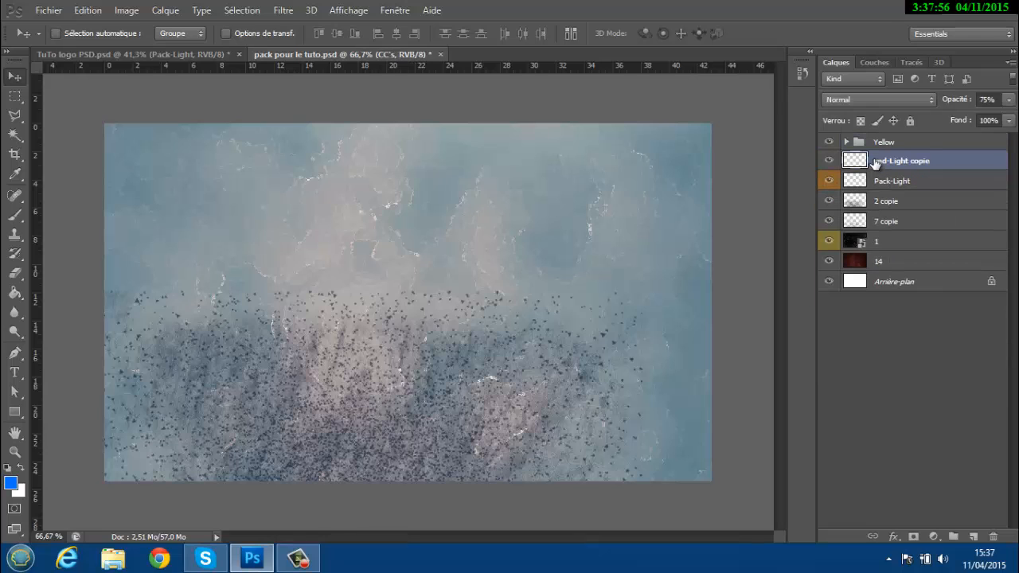
key(Delete)
- Duplicate the Yellow group from pack pour le tuto.psd into TuTo logo PSD.psd and bring it to the front of the layer stack
click(861, 144)
right_click(877, 144)
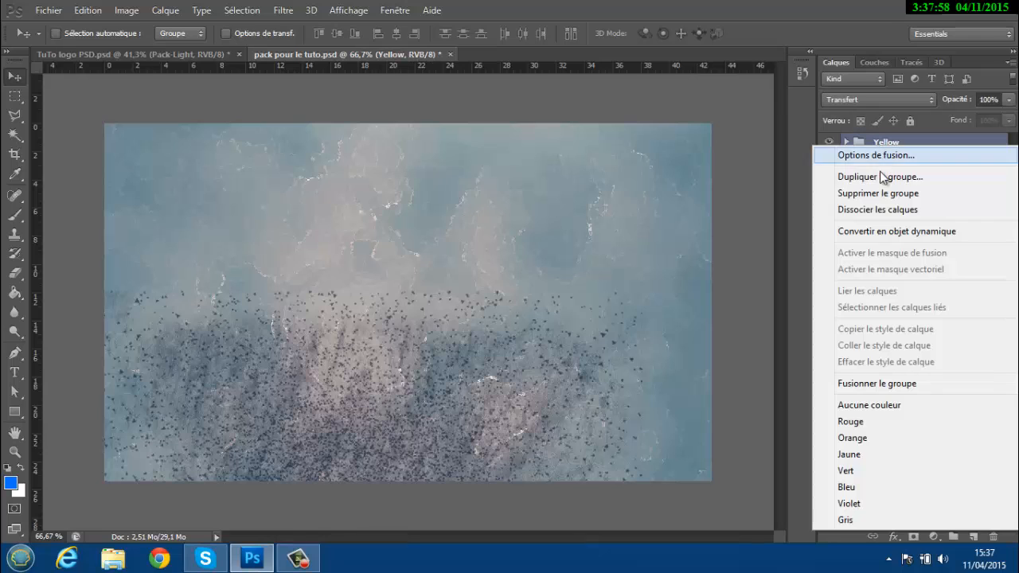
click(880, 173)
click(470, 224)
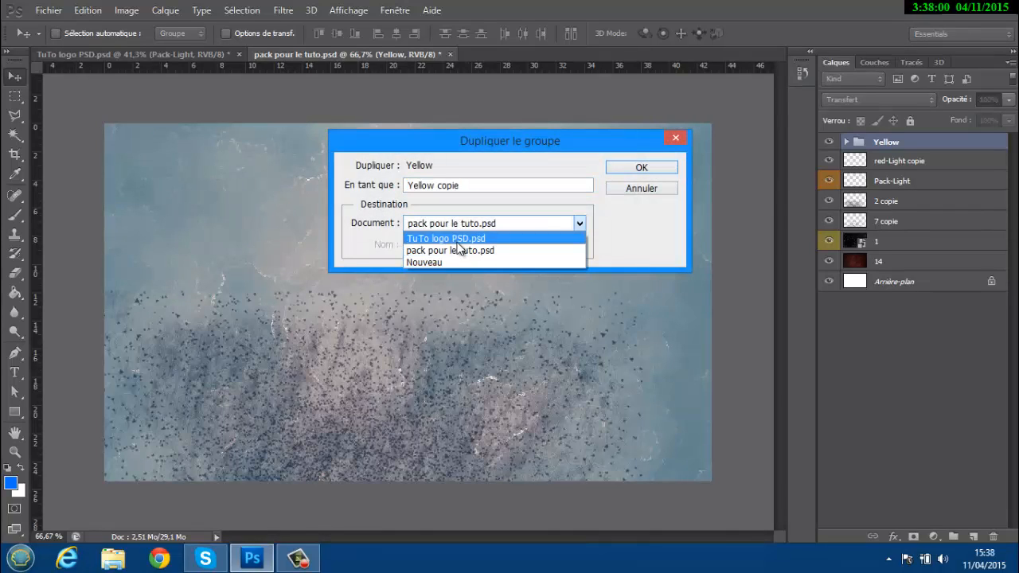
click(460, 233)
click(629, 168)
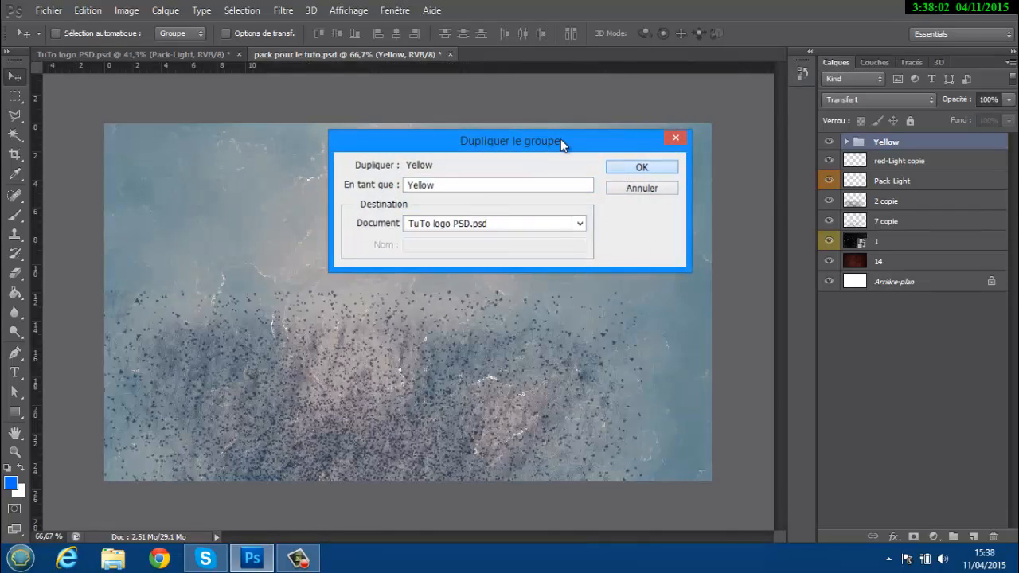
click(161, 53)
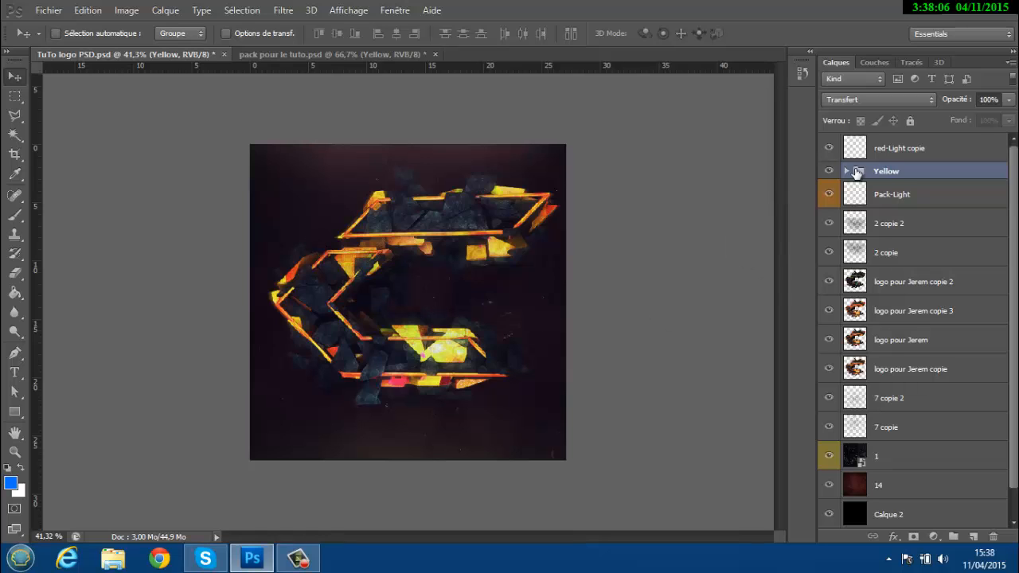
drag(886, 165, 867, 142)
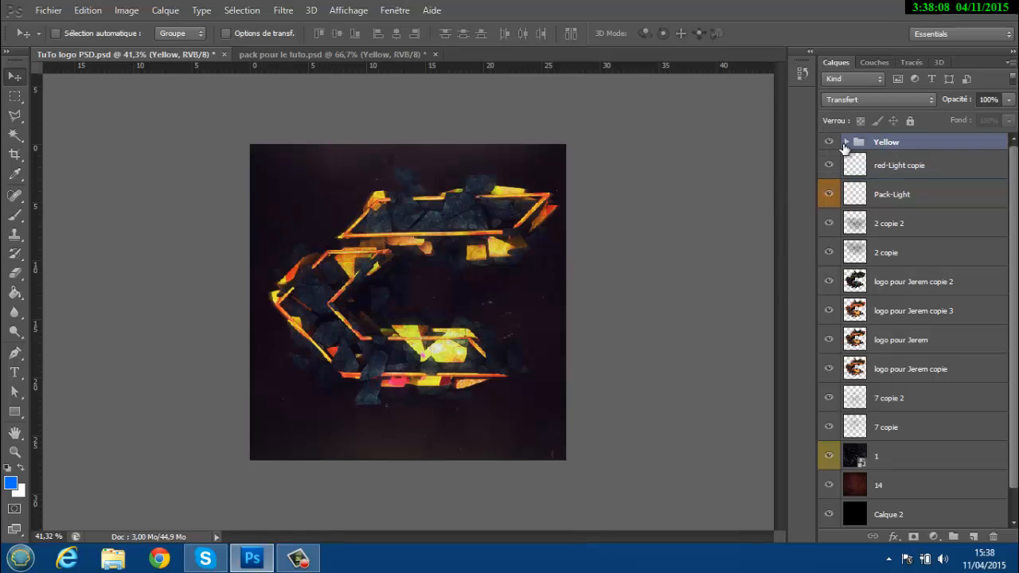
- Set the hue of the Yellow group's Change Hue/Saturation adjustment layer to +180
click(846, 142)
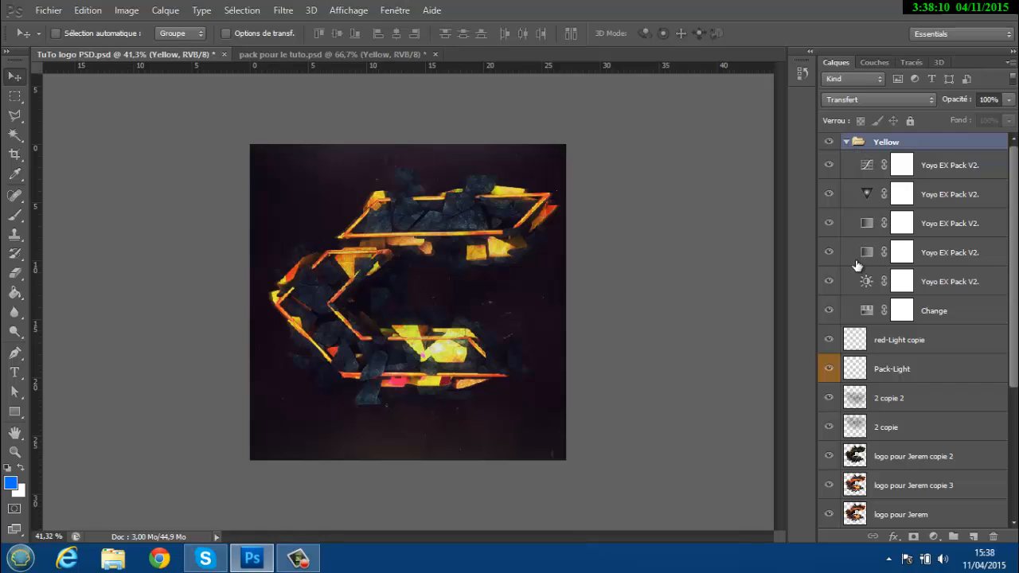
double_click(865, 312)
click(864, 311)
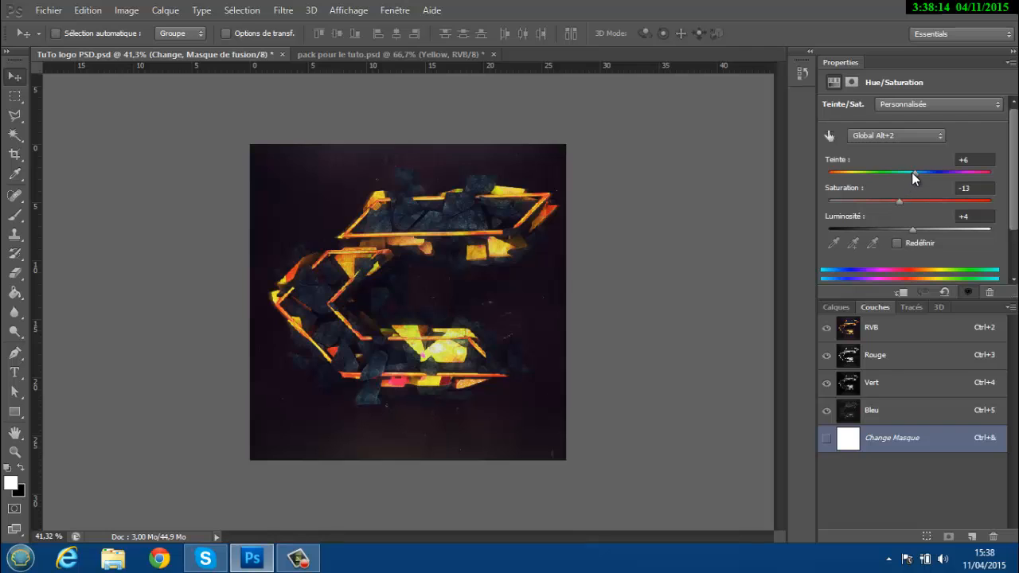
drag(913, 174, 993, 180)
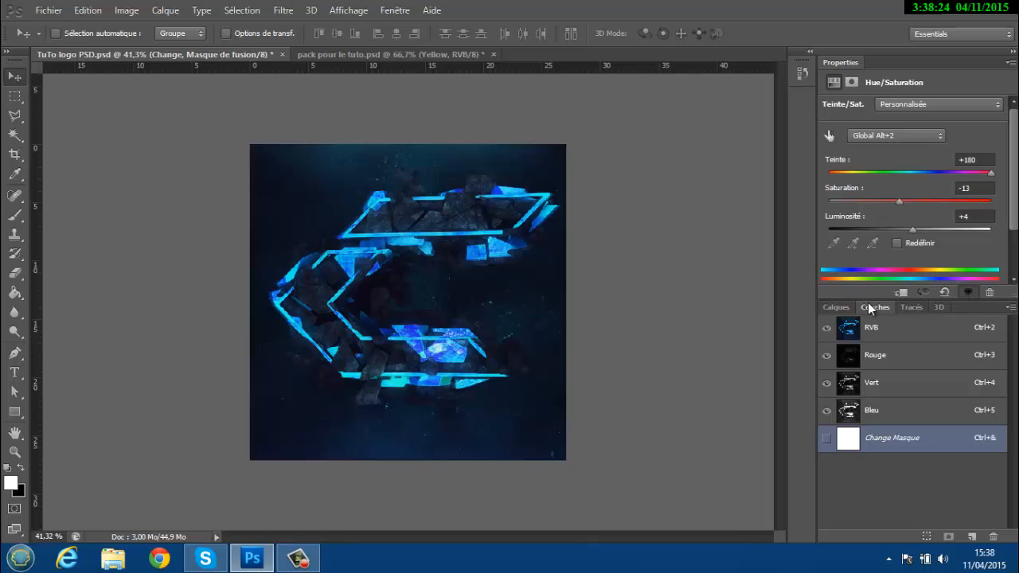
- Close the adjustment properties to restore the full layer list, and collapse the Yellow group
click(836, 308)
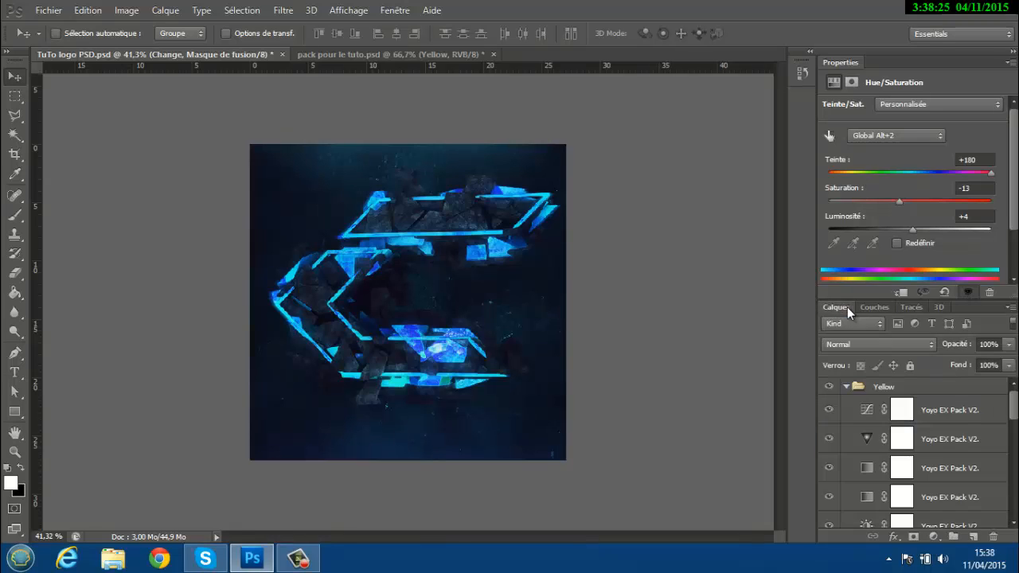
click(930, 392)
click(1012, 63)
click(941, 84)
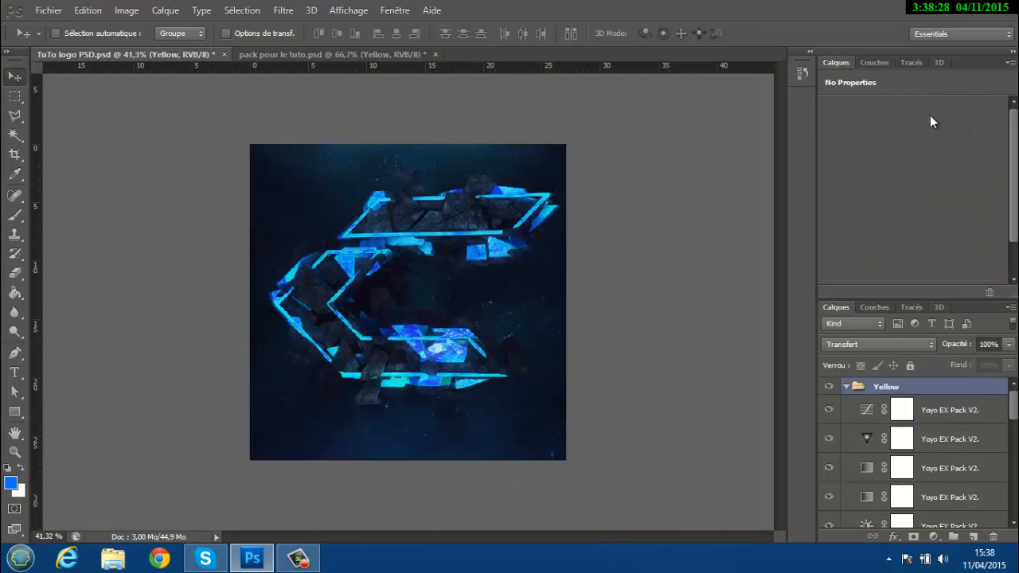
click(848, 142)
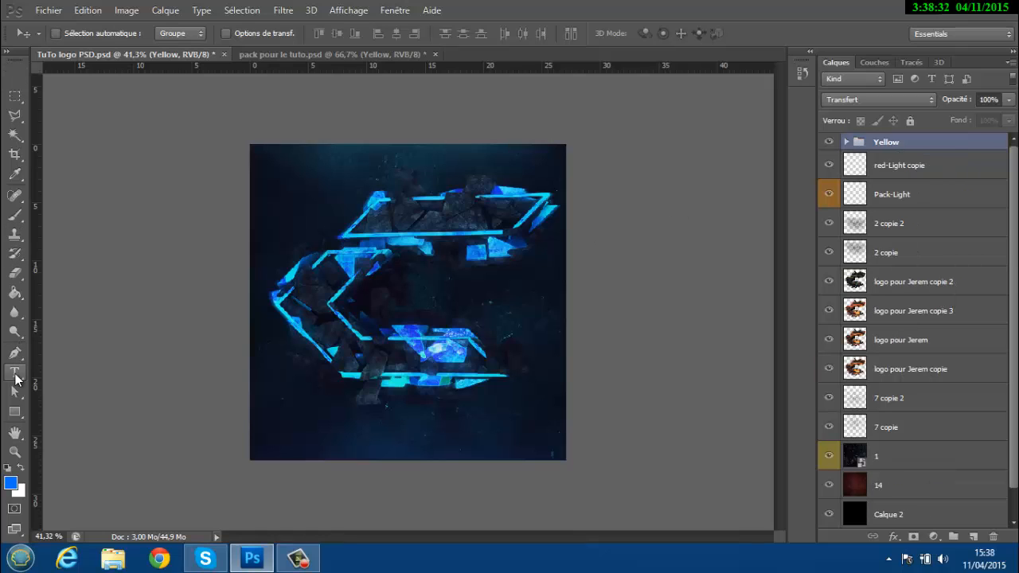
- Draw a wide text box beneath the letter C and enter the text CRASH
click(15, 377)
drag(276, 396, 537, 448)
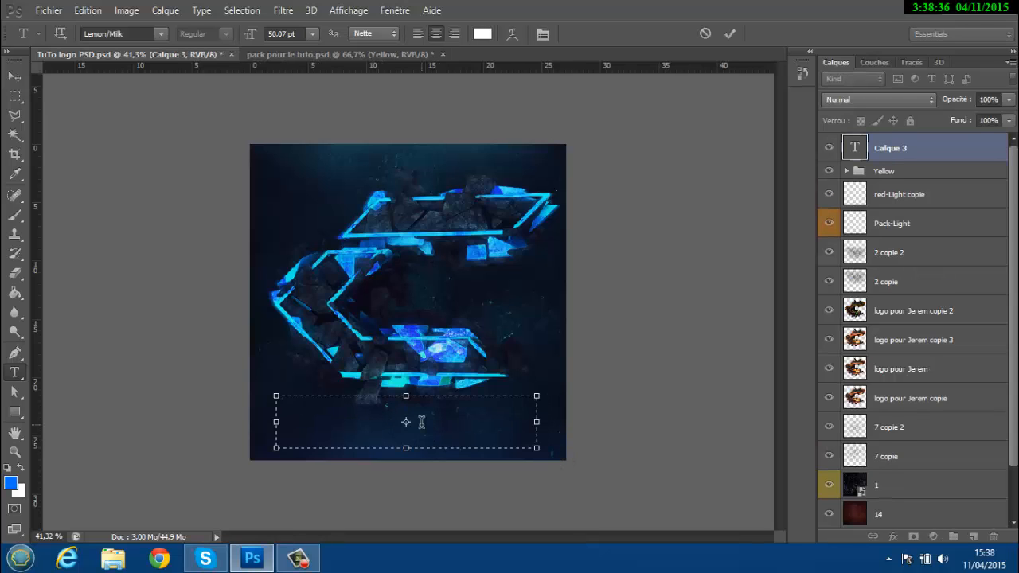
text(CR)
key(Tab)
text(AS)
key(BackSpace)
key(BackSpace)
key(BackSpace)
key(BackSpace)
key(BackSpace)
text(CRASH)
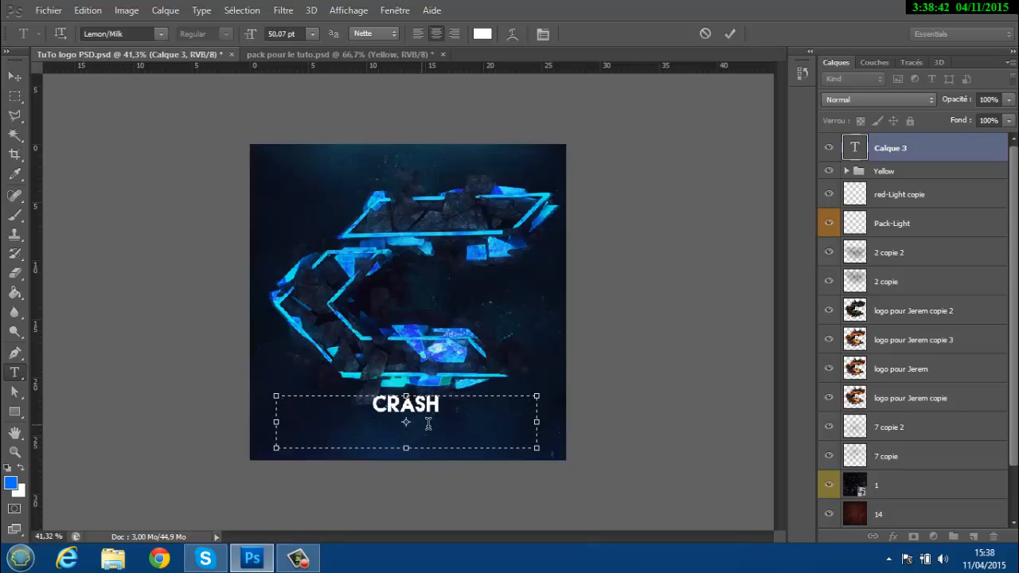
- Select the whole word CRASH and set its text colour to black (000000)
key(shift+Left)
key(shift+Left)
key(shift+Left)
key(shift+Left)
key(shift+Left)
click(481, 33)
click(741, 343)
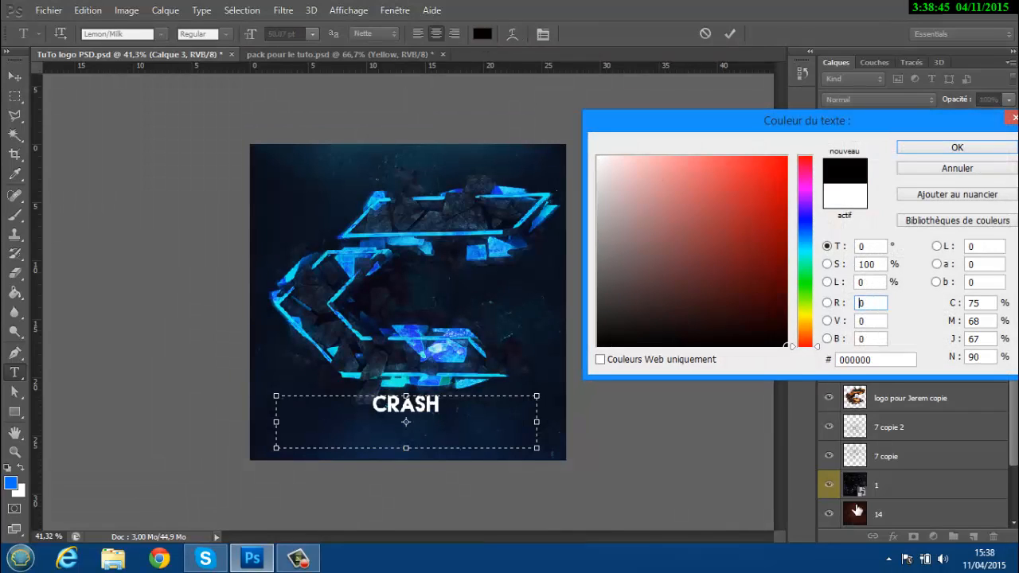
click(912, 149)
- Set the font size of the CRASH text to 100 pt
click(310, 35)
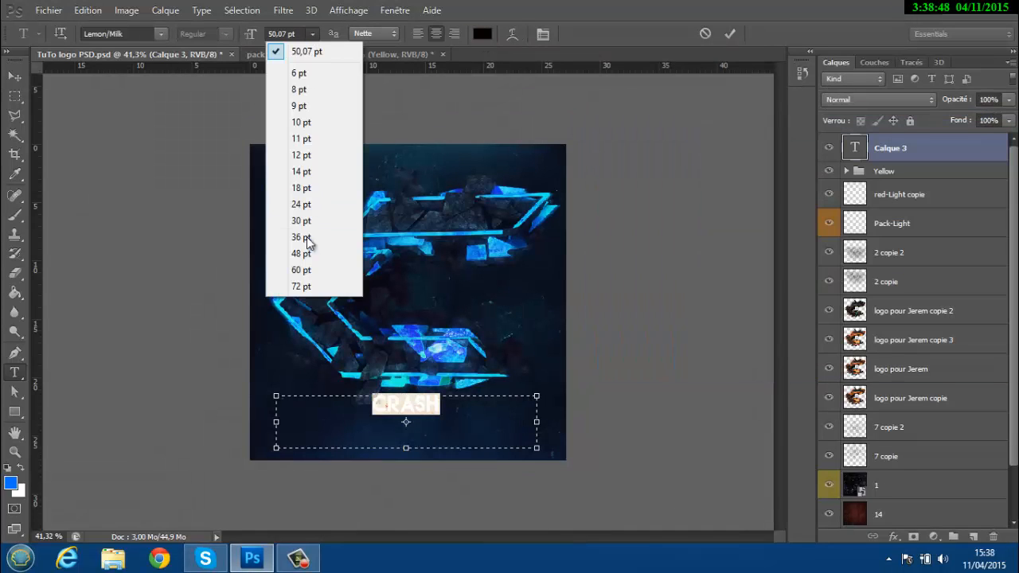
click(304, 283)
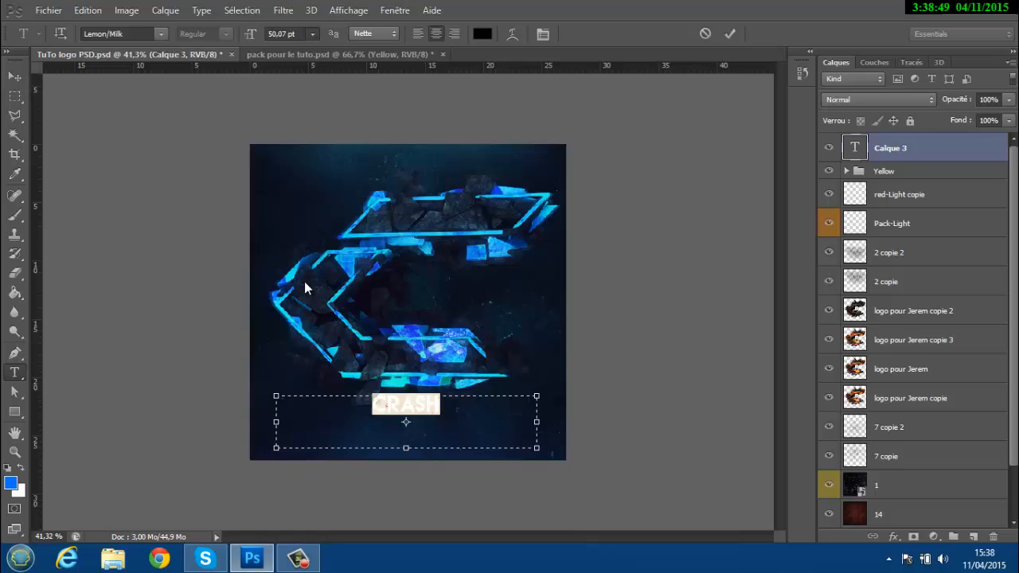
click(277, 33)
text(100)
key(Return)
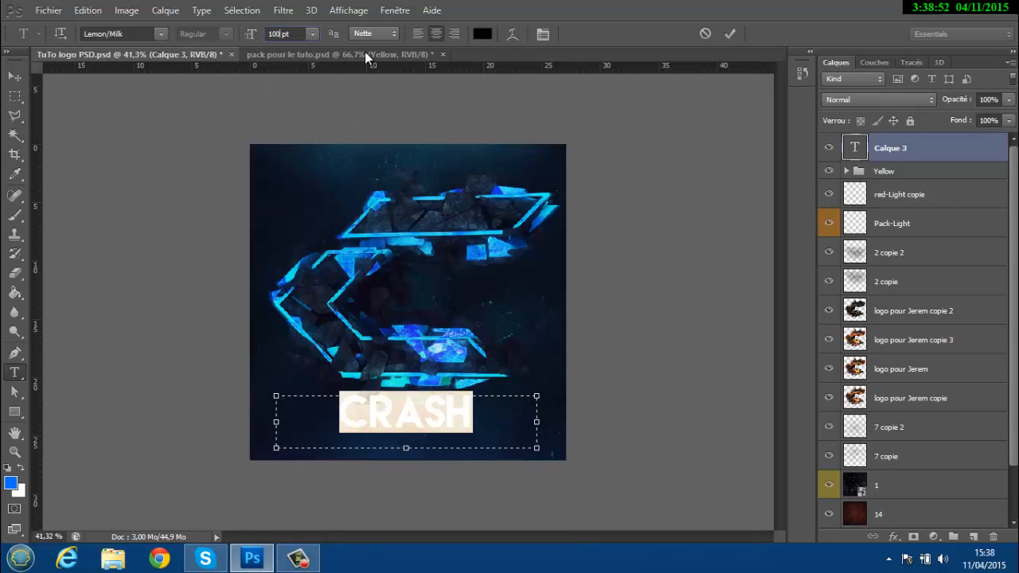
- Set the font size of the CRASH text to 120 pt and commit the text edit
click(255, 35)
text(20)
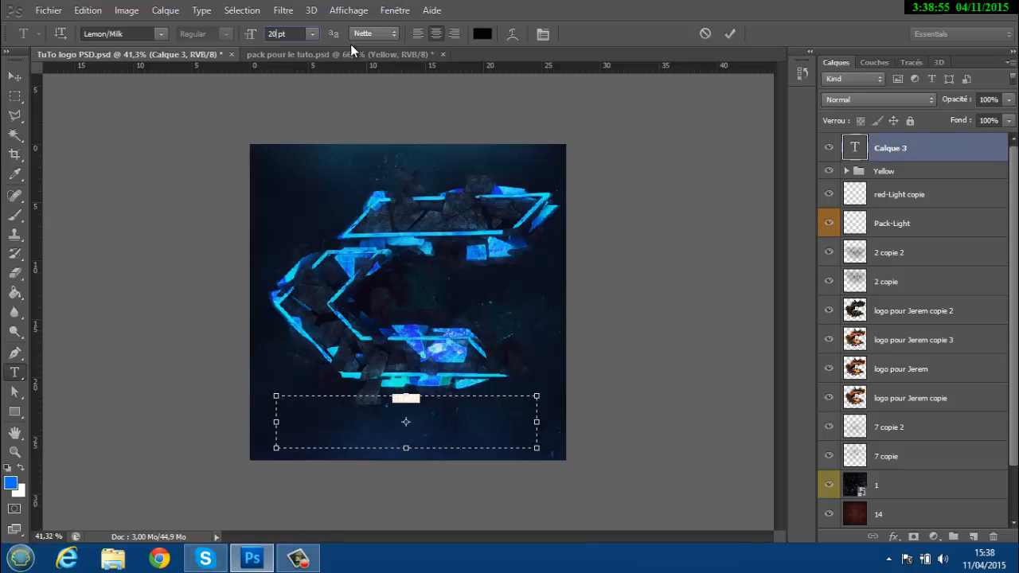
click(250, 35)
text(120)
click(730, 33)
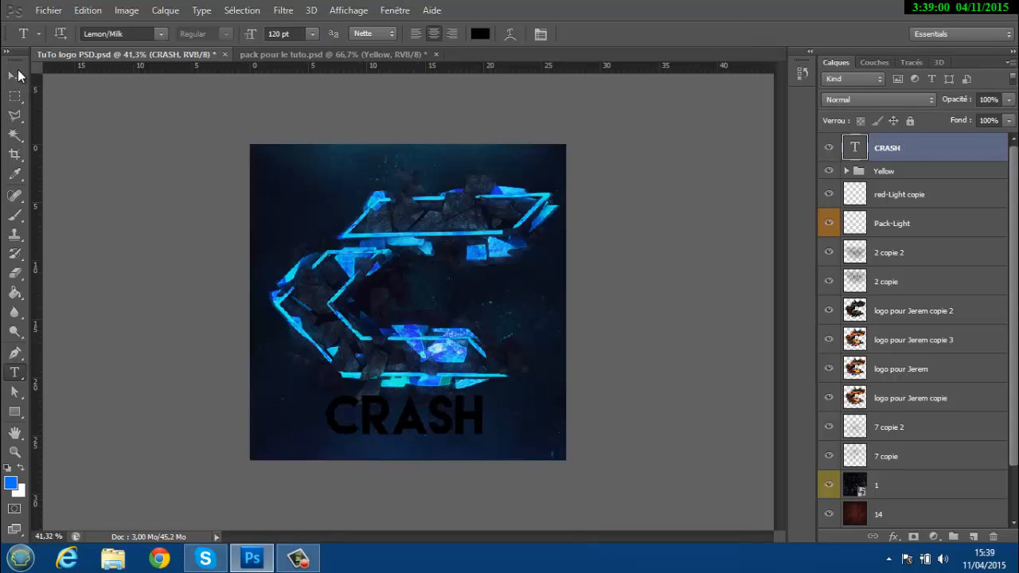
- Move the CRASH text down near the lower edge of the canvas and set its layer opacity to 75%
click(15, 75)
mouse_move(440, 421)
mouse_down()
mouse_move(442, 406)
mouse_move(442, 424)
mouse_move(439, 416)
mouse_up()
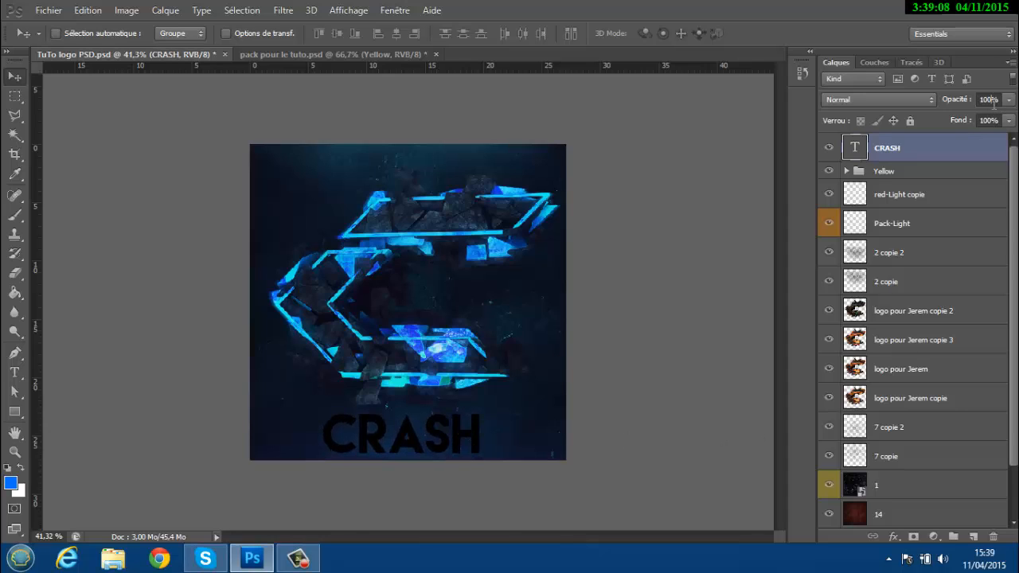
text(50)
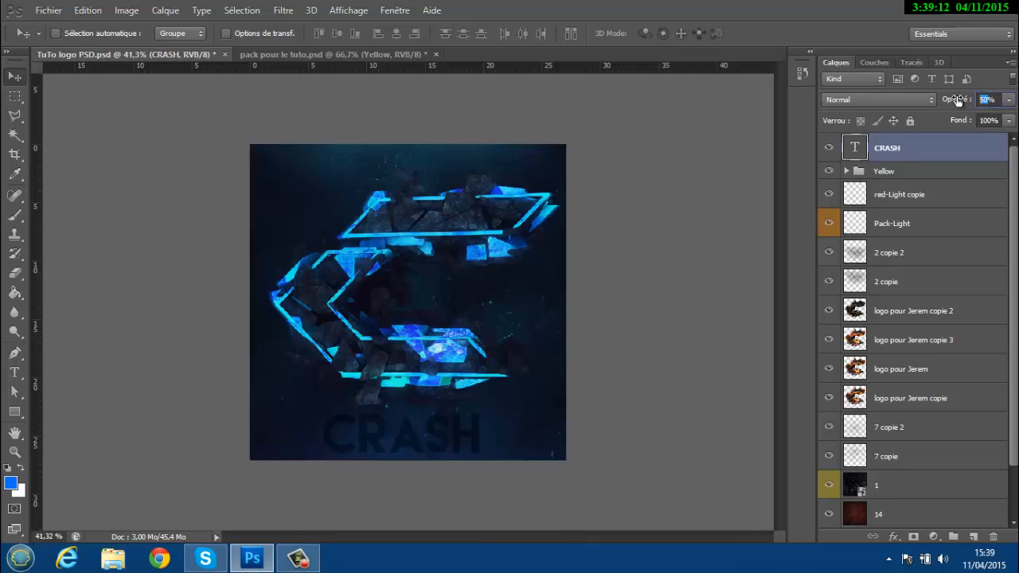
text(75)
- Reorder the CRASH text layer so it sits directly below the Yellow group
right_click(943, 156)
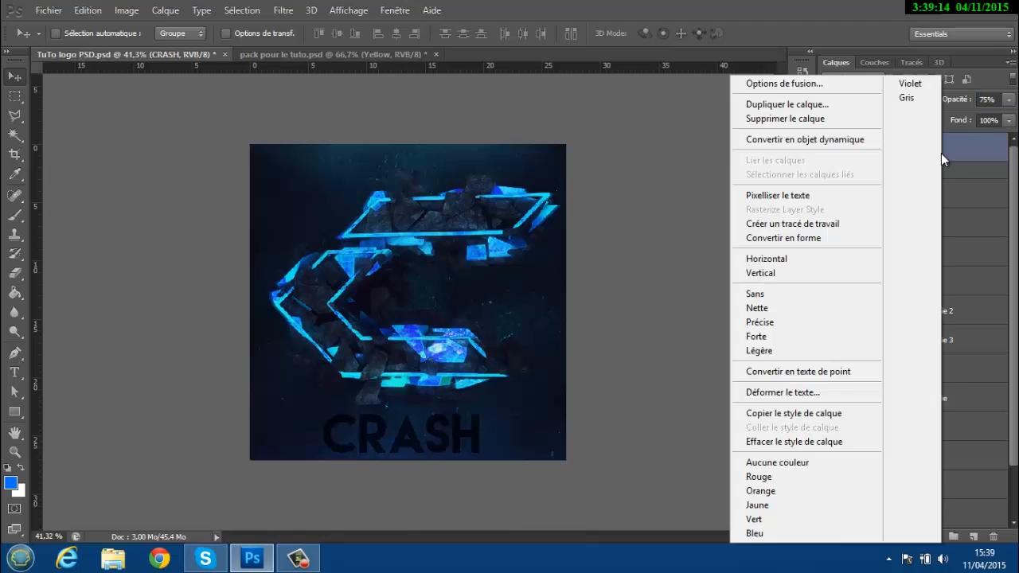
key(Escape)
drag(918, 179, 919, 183)
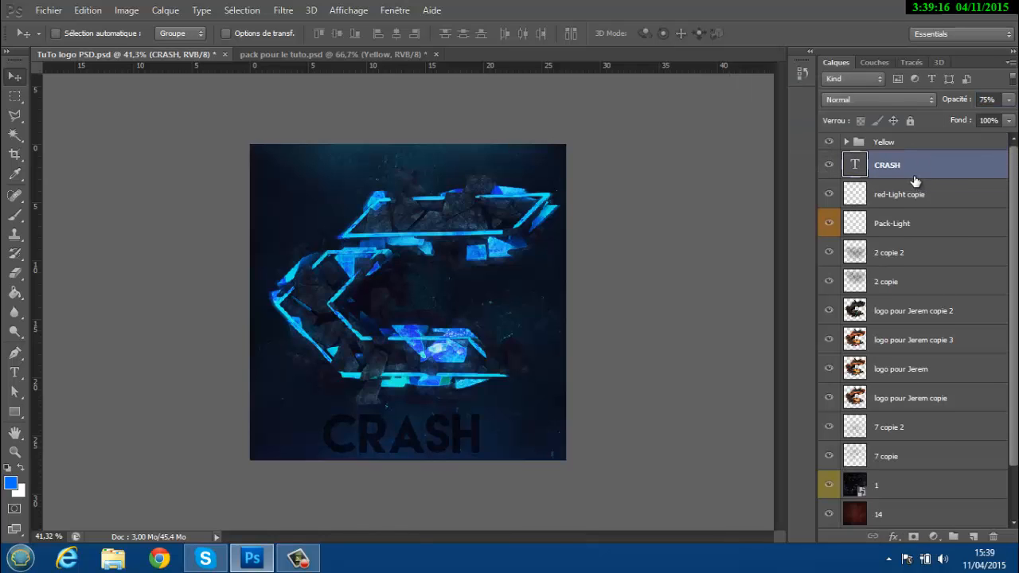
- Add an outer glow (Lueur externe) with 20% opacity to the CRASH layer and apply the layer style
right_click(899, 168)
key(Escape)
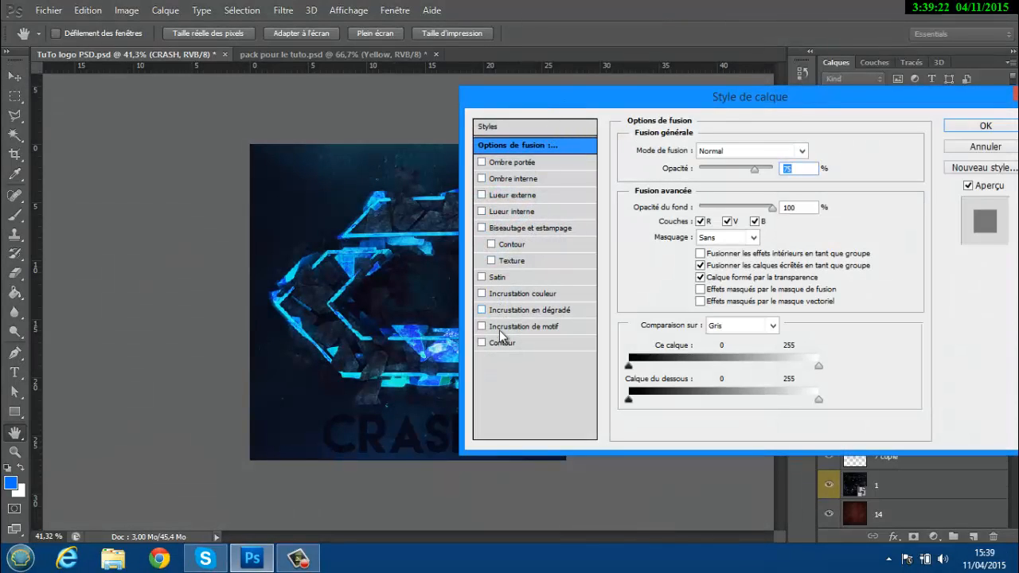
click(481, 195)
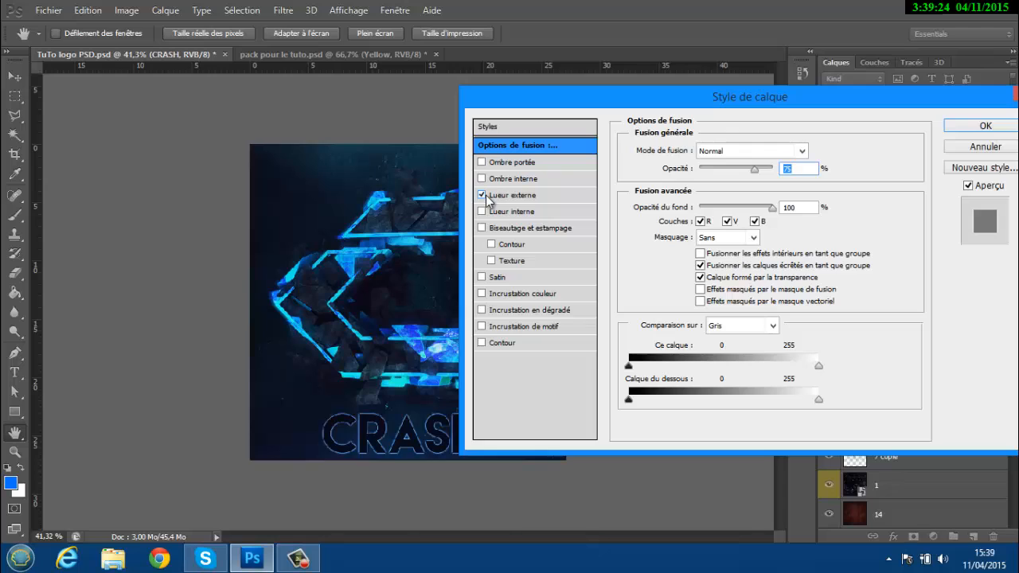
click(481, 195)
click(482, 211)
click(481, 212)
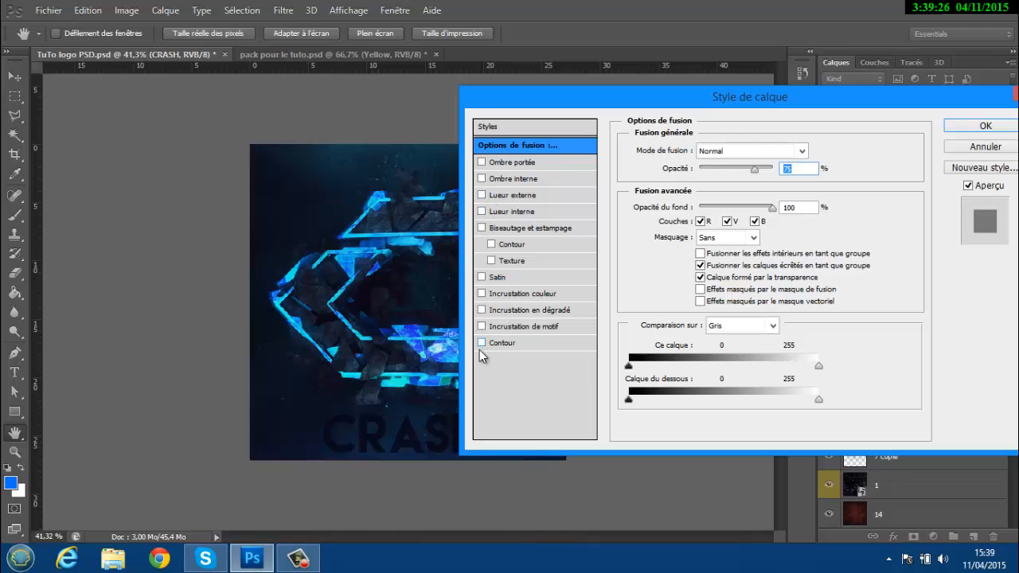
click(481, 195)
click(513, 196)
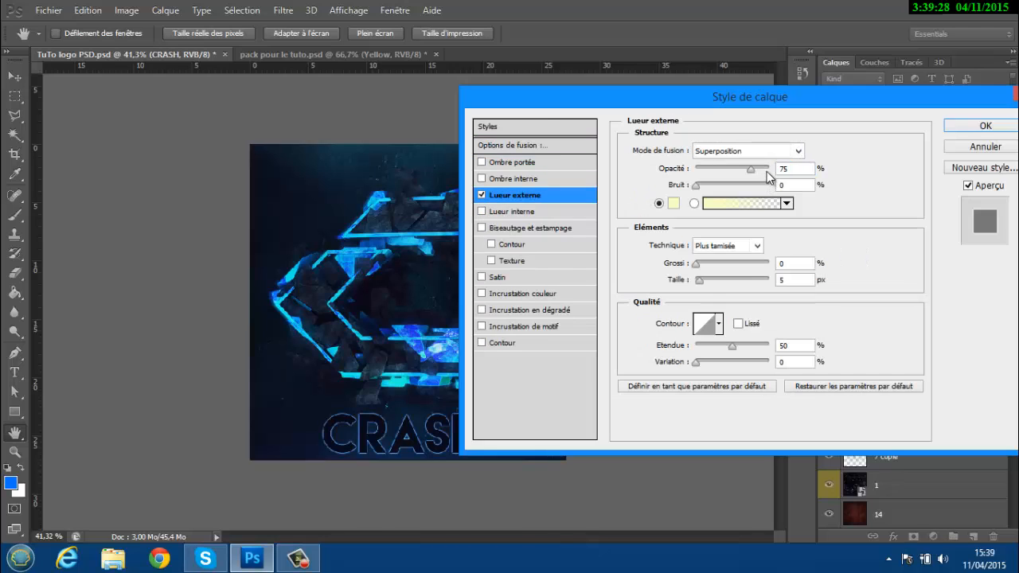
drag(750, 169, 717, 172)
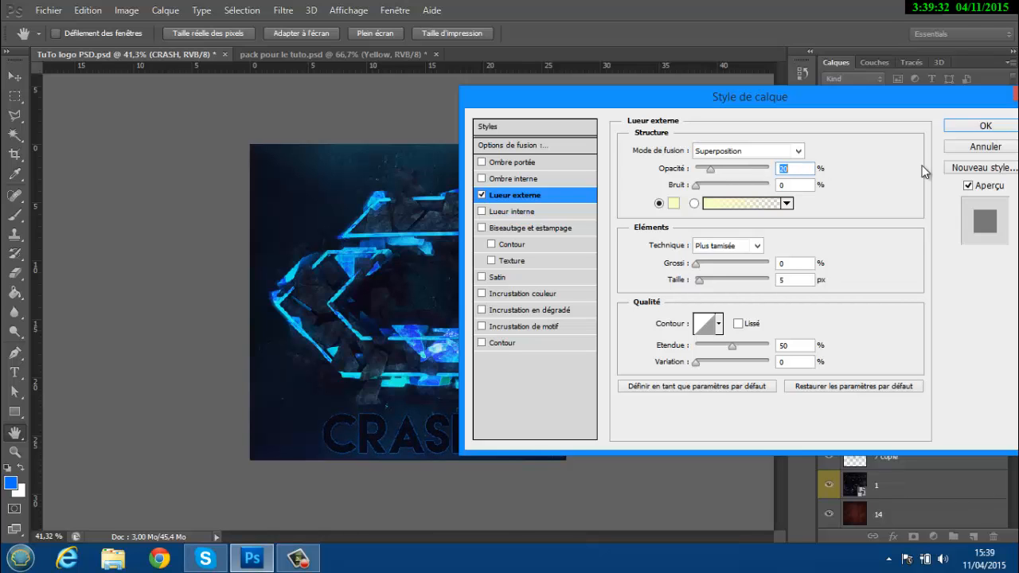
click(984, 125)
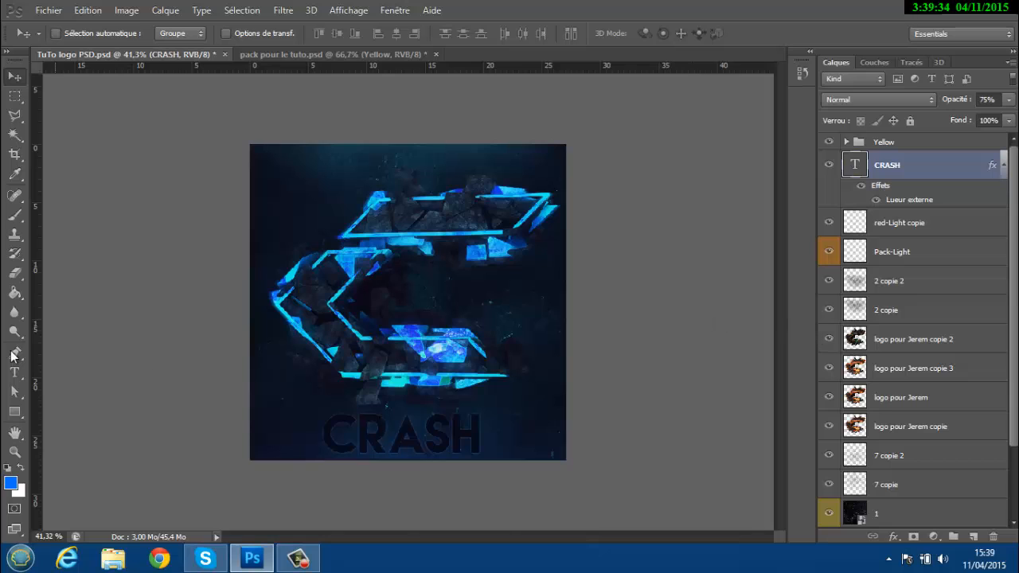
- Open text warping for CRASH and try the Renflement, Drapeau and Onde styles, reducing the bend to +23%
click(14, 372)
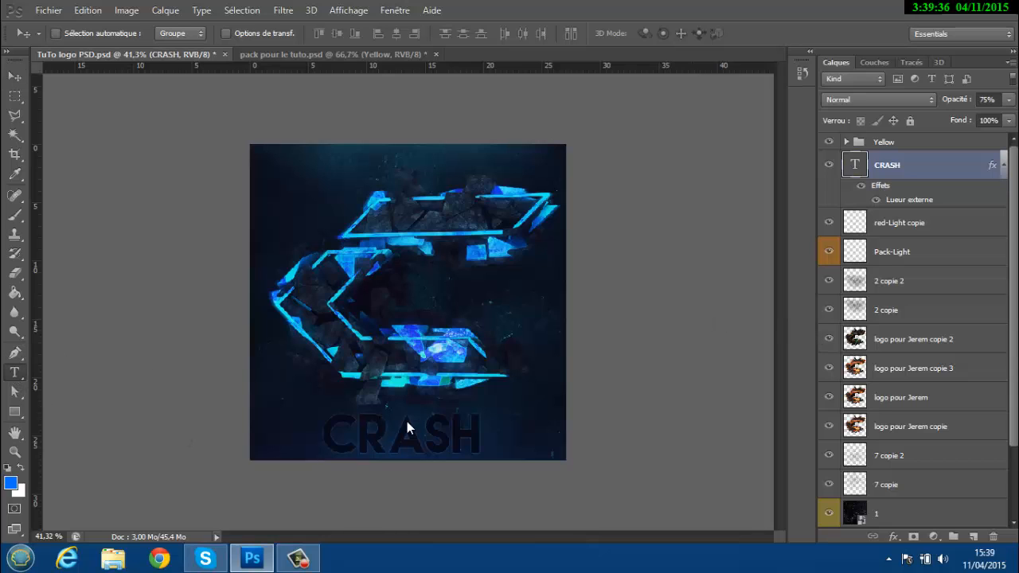
click(451, 419)
right_click(483, 431)
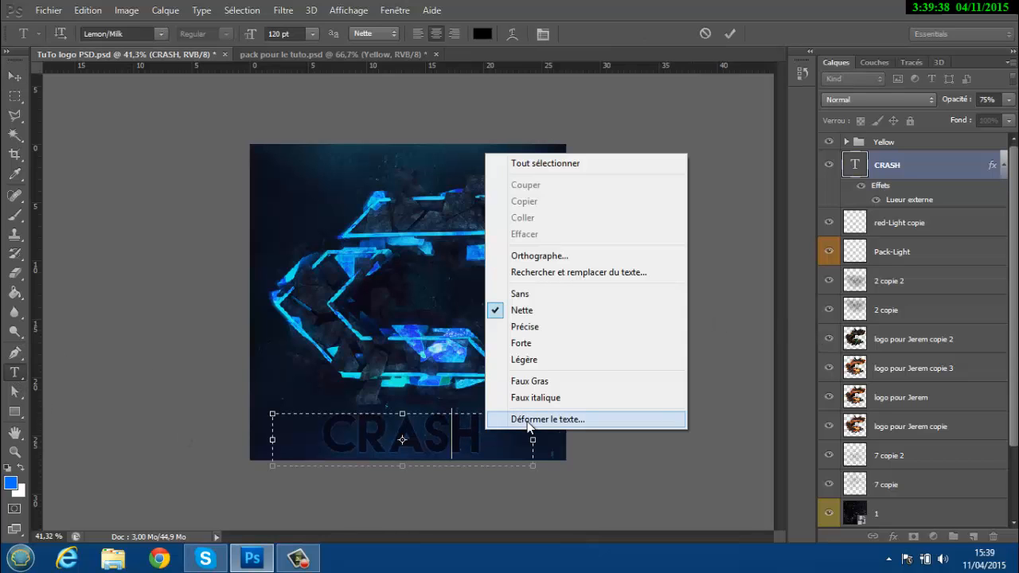
click(527, 420)
click(825, 197)
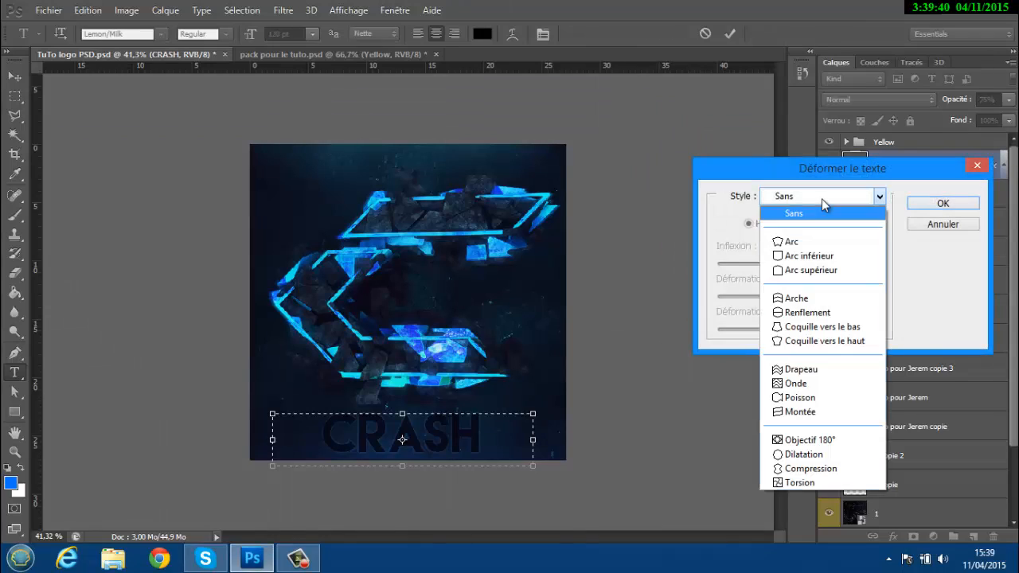
click(803, 312)
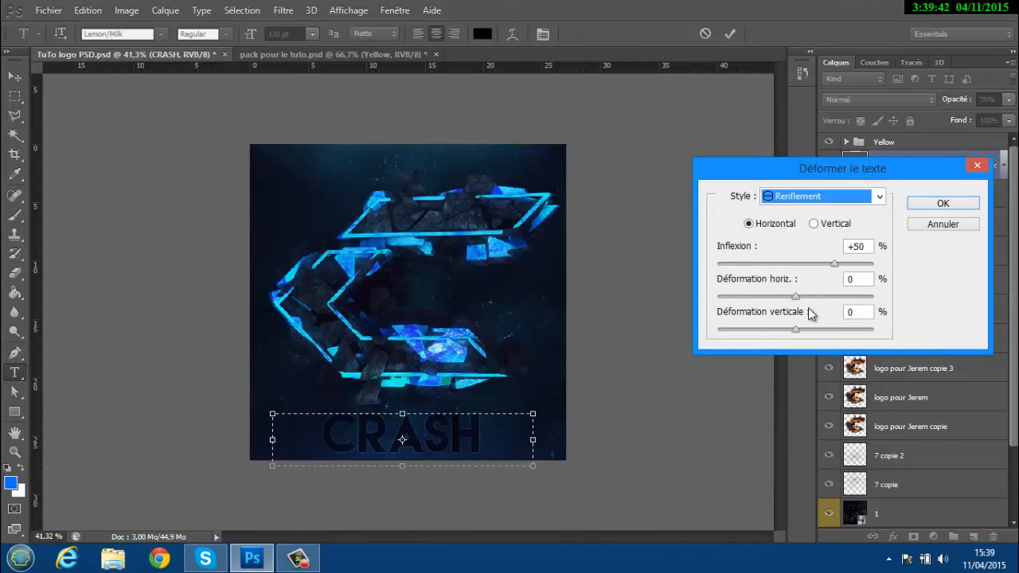
click(813, 199)
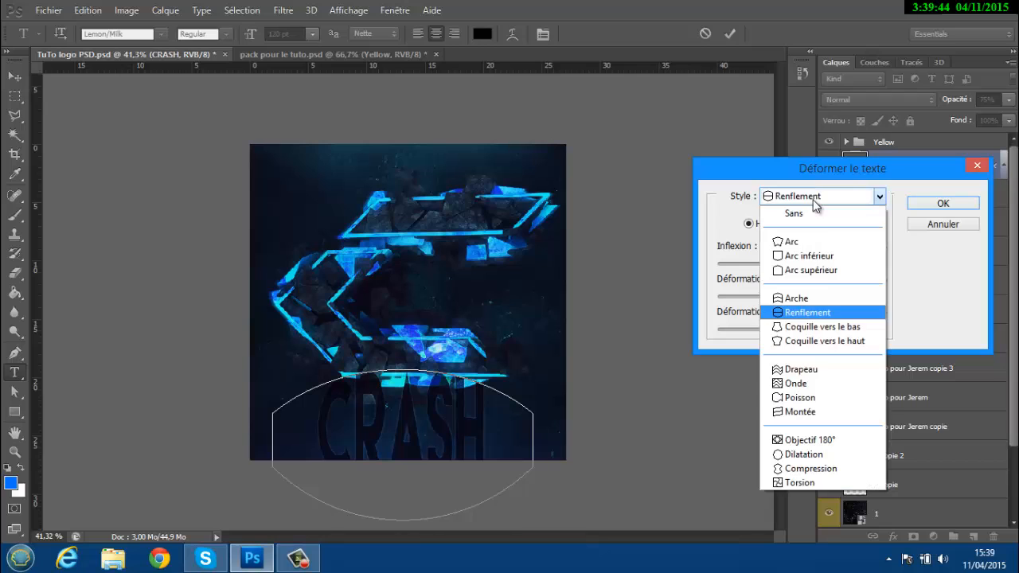
click(809, 369)
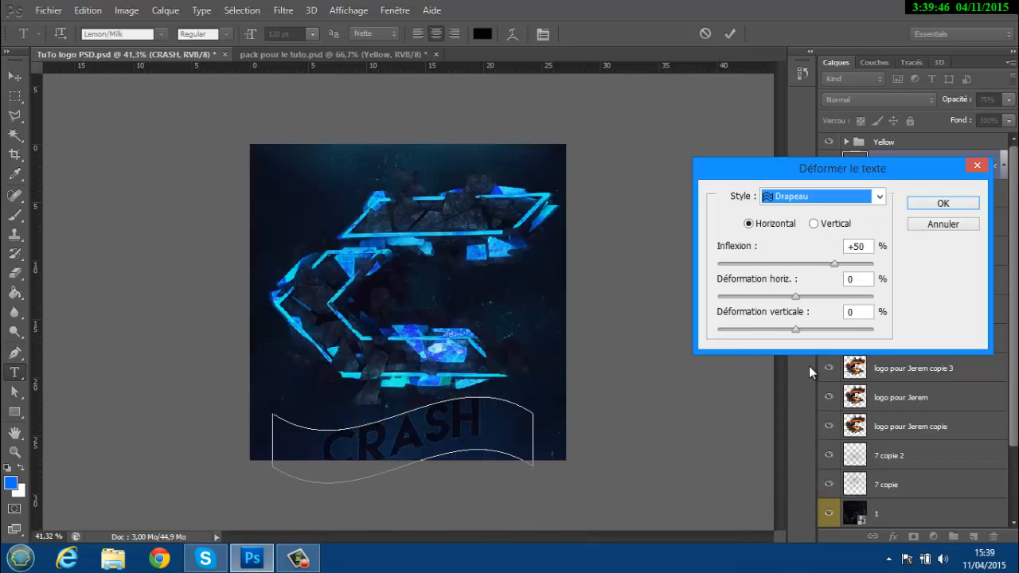
drag(832, 263, 815, 277)
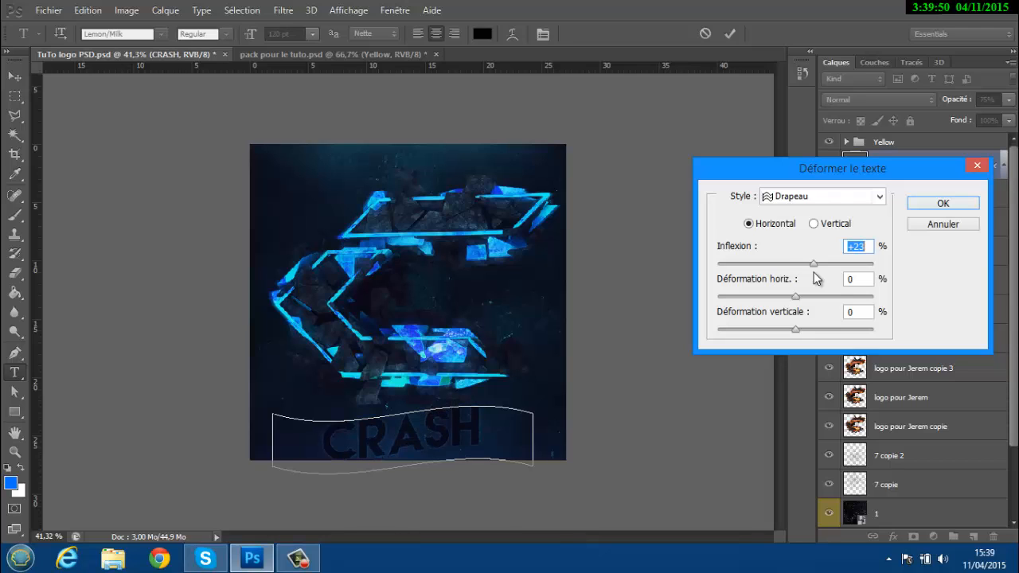
click(874, 203)
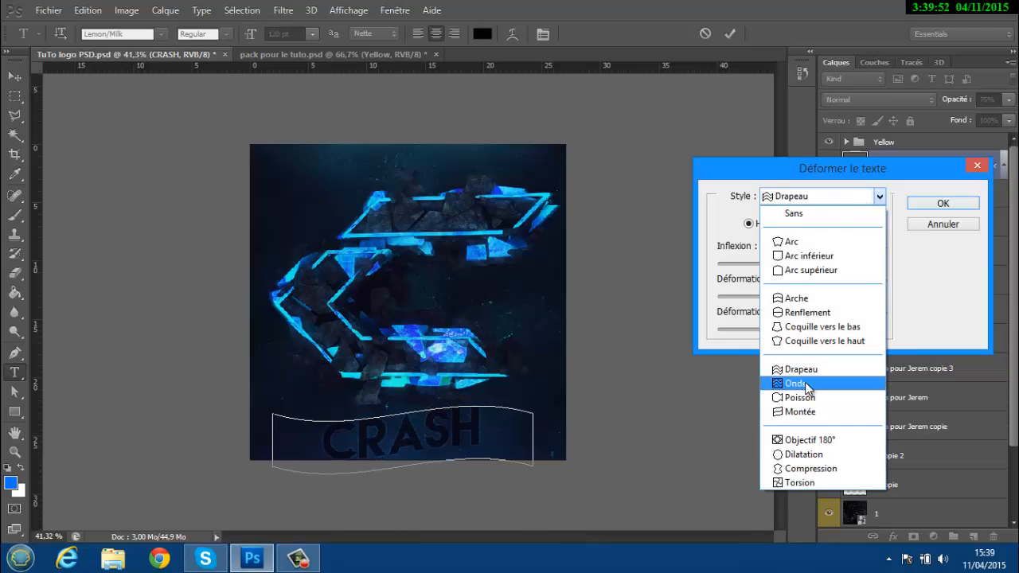
click(804, 382)
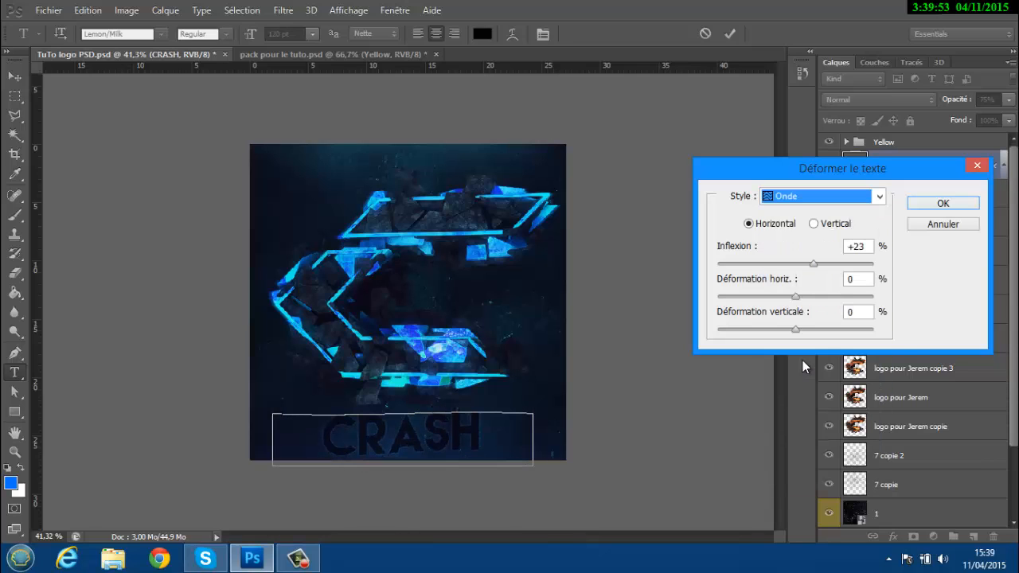
- Warp the CRASH text with the Coquille vers le bas style at +12% bend and commit the text
click(824, 198)
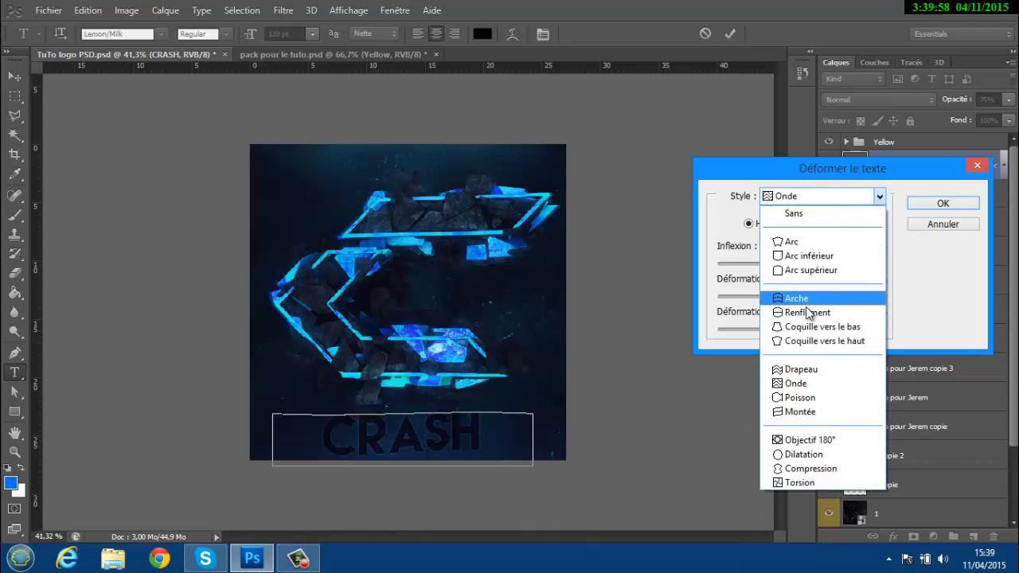
click(811, 333)
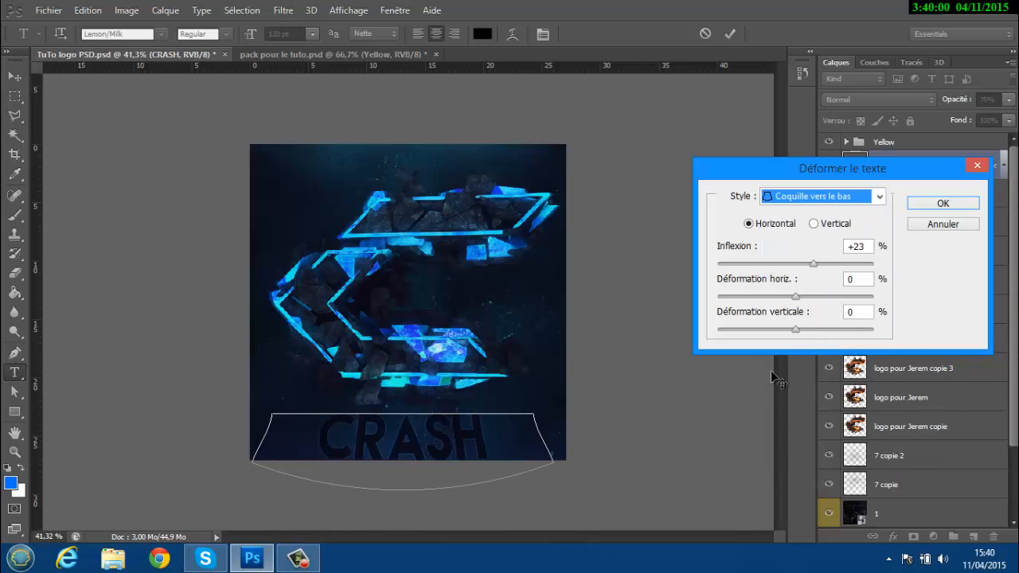
mouse_move(810, 268)
mouse_down()
mouse_move(797, 268)
mouse_move(807, 267)
mouse_up()
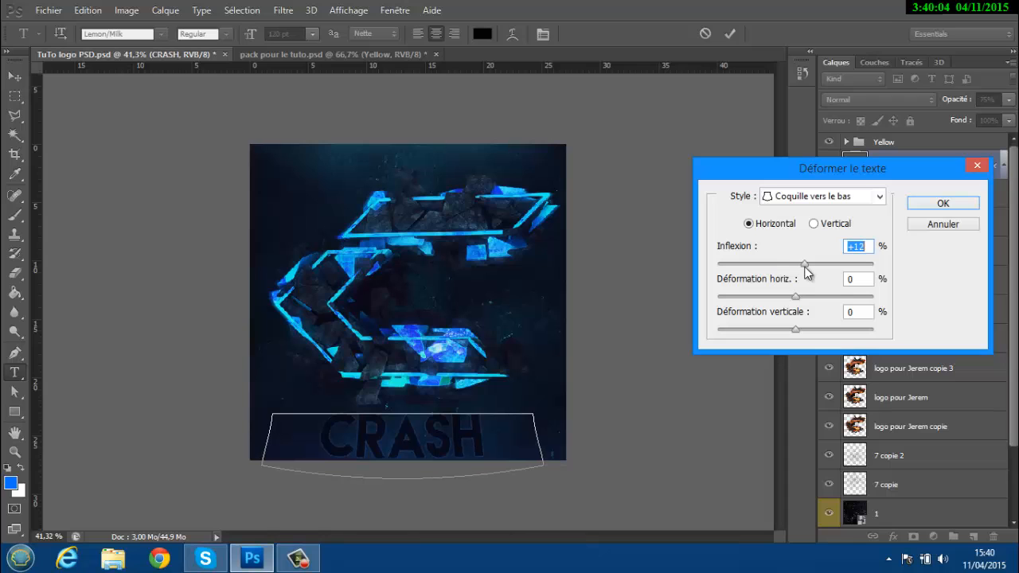
click(956, 207)
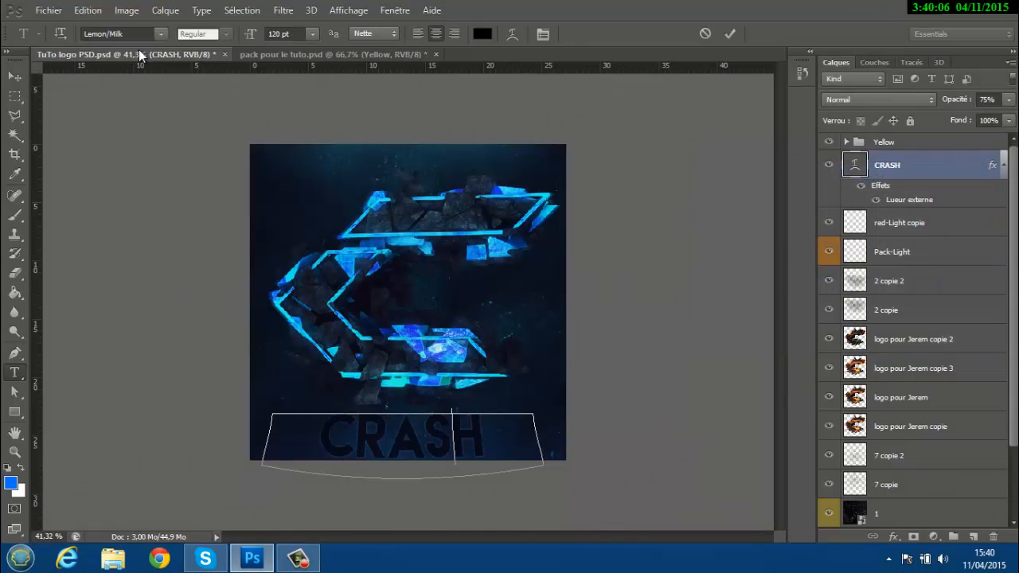
click(729, 35)
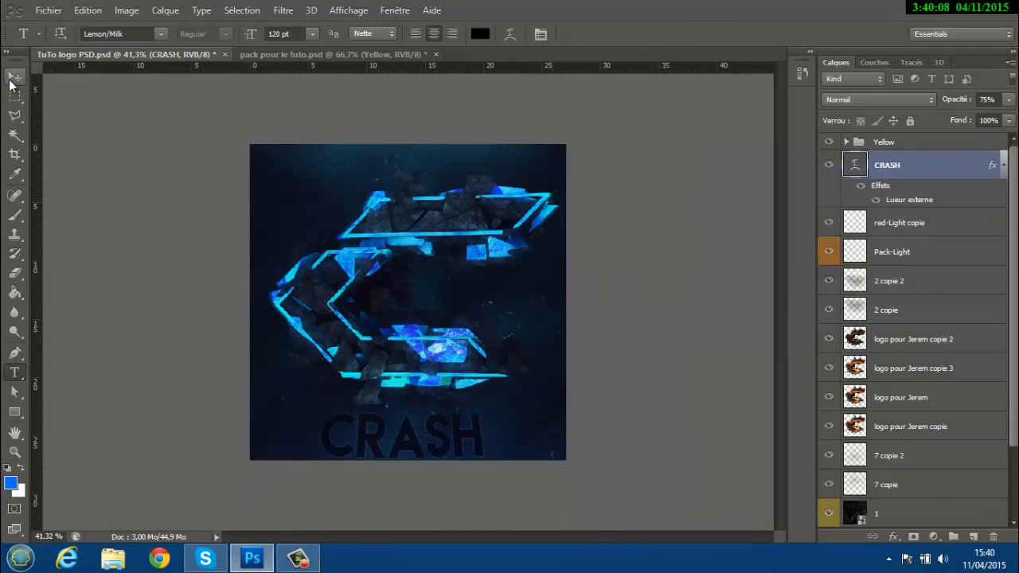
- Move the CRASH text up slightly and set its layer opacity to 50%
click(16, 88)
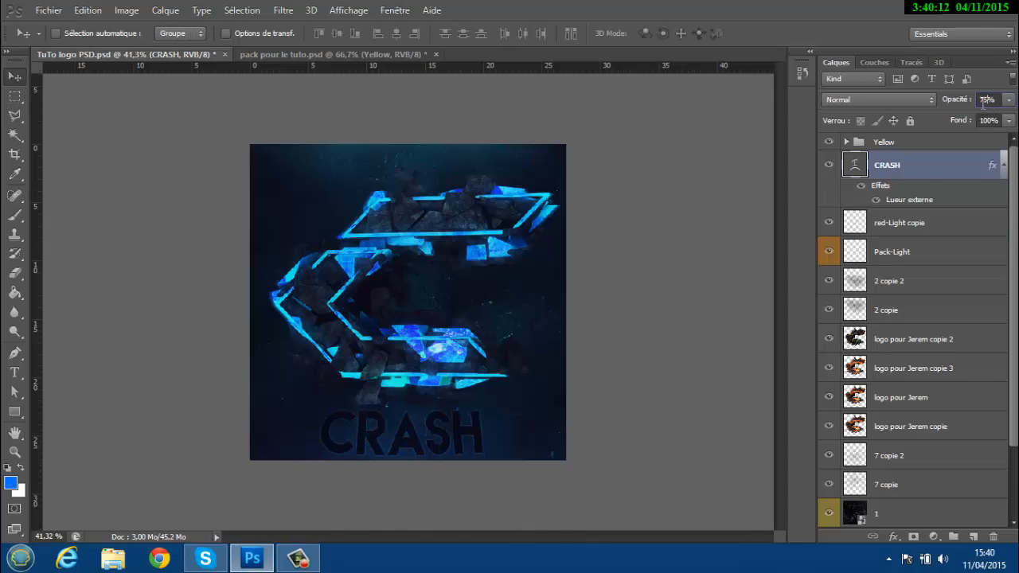
text(50)
- Open the Save for Web and Devices export for the finished logo
click(48, 10)
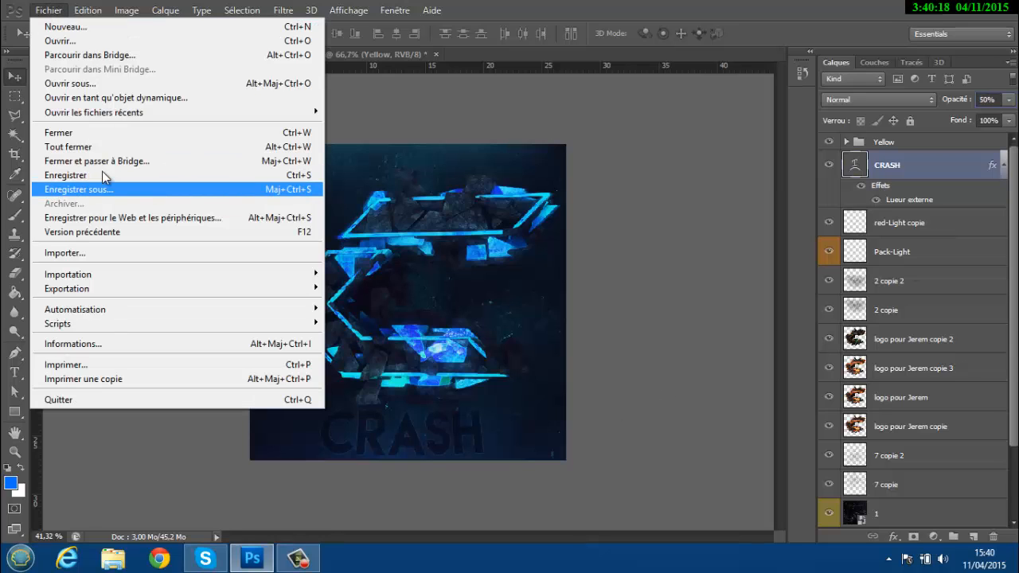
click(109, 219)
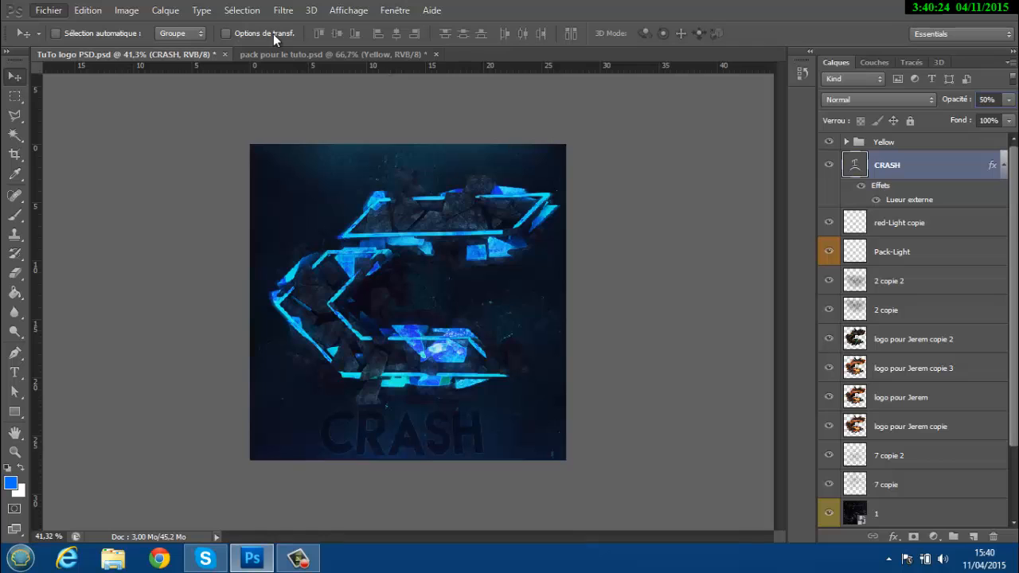
click(304, 567)
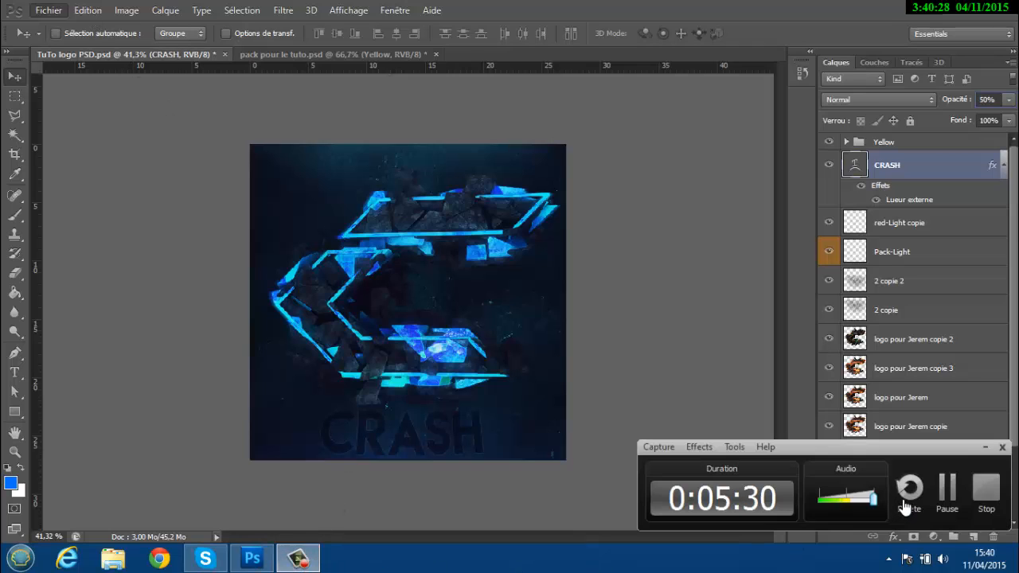
key(ctrl+alt+shift+s)
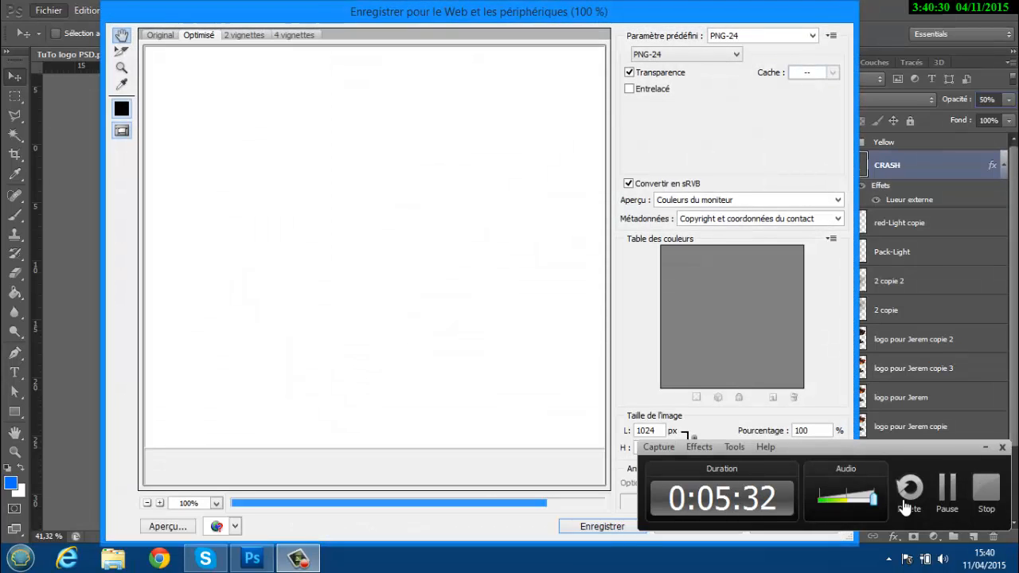